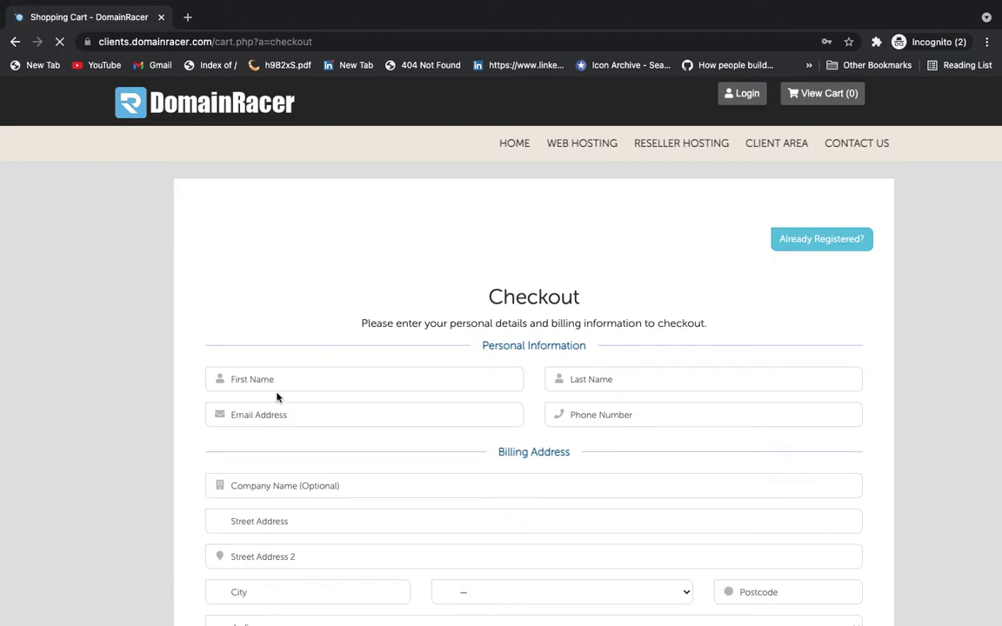
# Step: Review the DomainRacer checkout form and its ₹2028.35 total, then close the incognito window
pyautogui.scroll(-3, 414, 465)
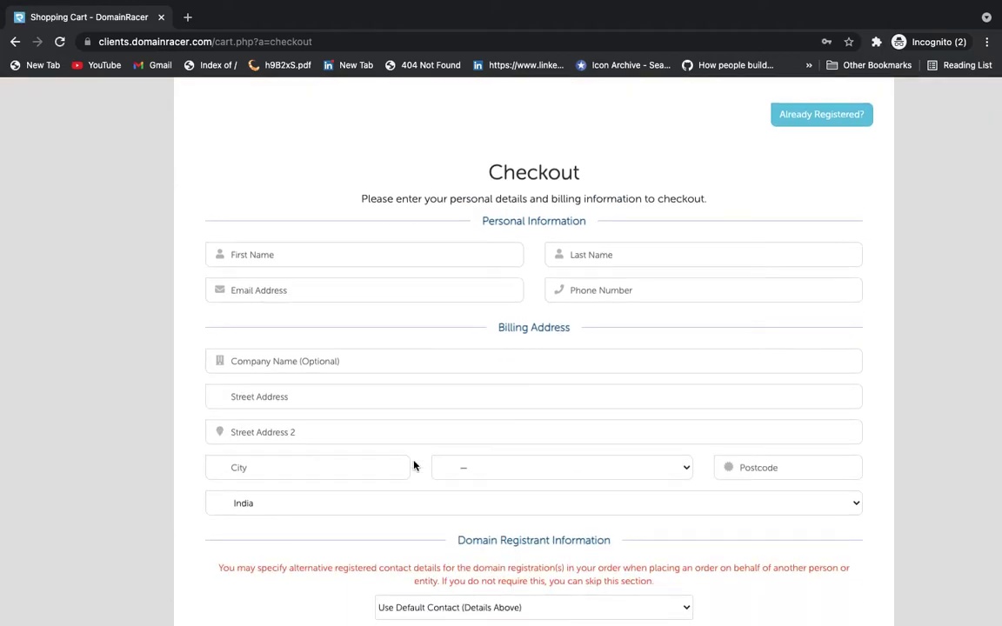
pyautogui.scroll(-2, 414, 465)
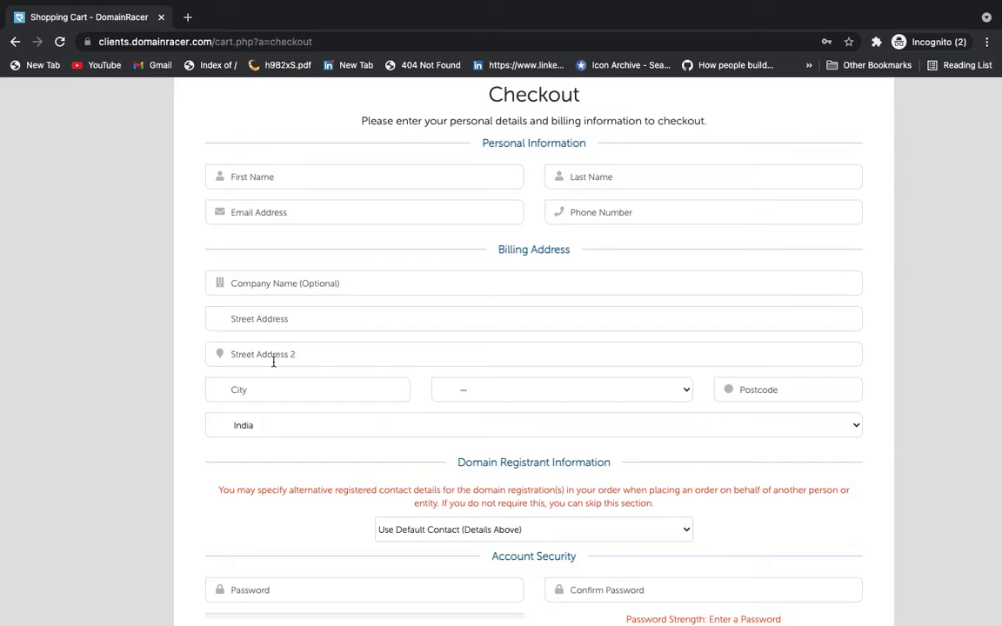
pyautogui.scroll(-1, 475, 430)
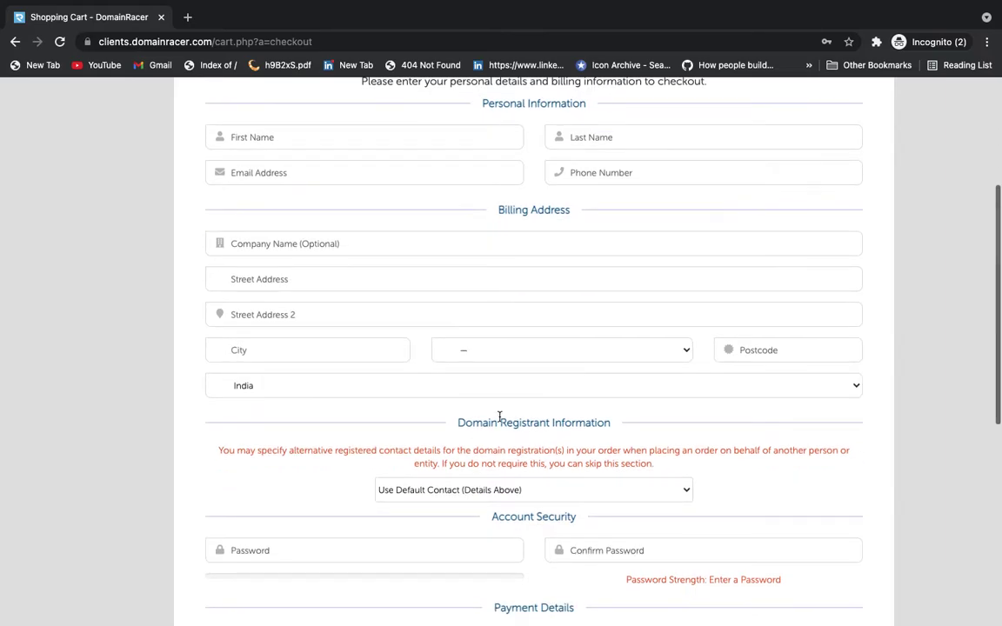
pyautogui.tripleClick(499, 417)
pyautogui.scroll(-4, 393, 408)
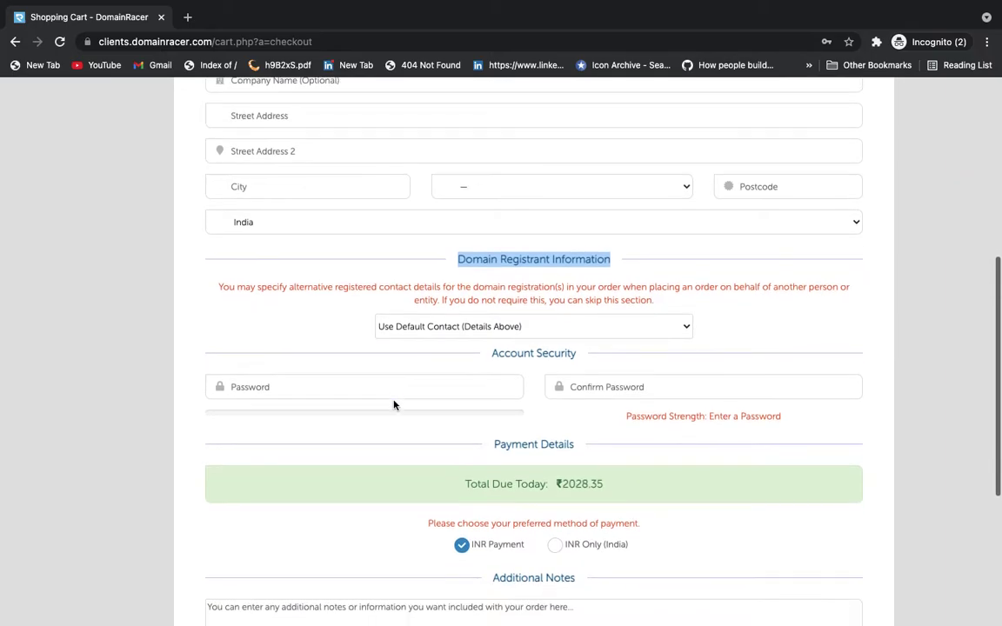
pyautogui.moveTo(556, 489); pyautogui.dragTo(631, 482)
pyautogui.scroll(10, 630, 482)
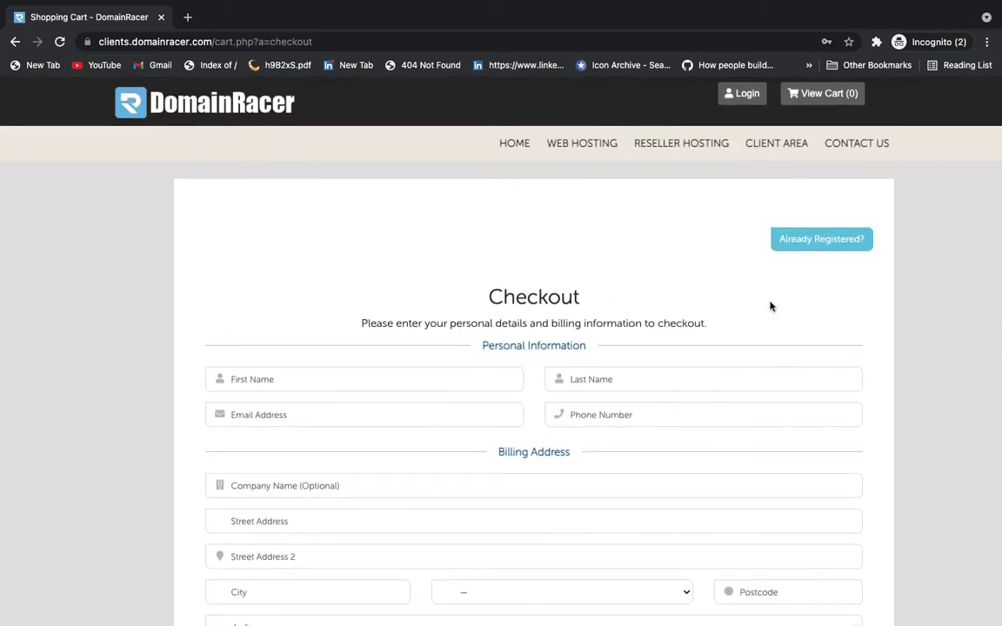
pyautogui.scroll(-10, 697, 284)
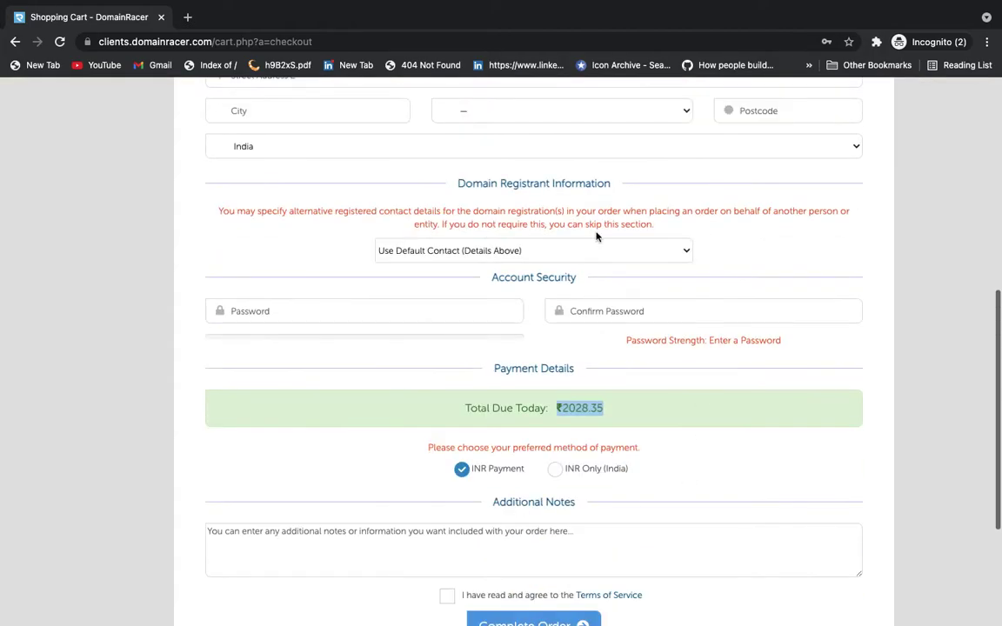
pyautogui.click(161, 18)
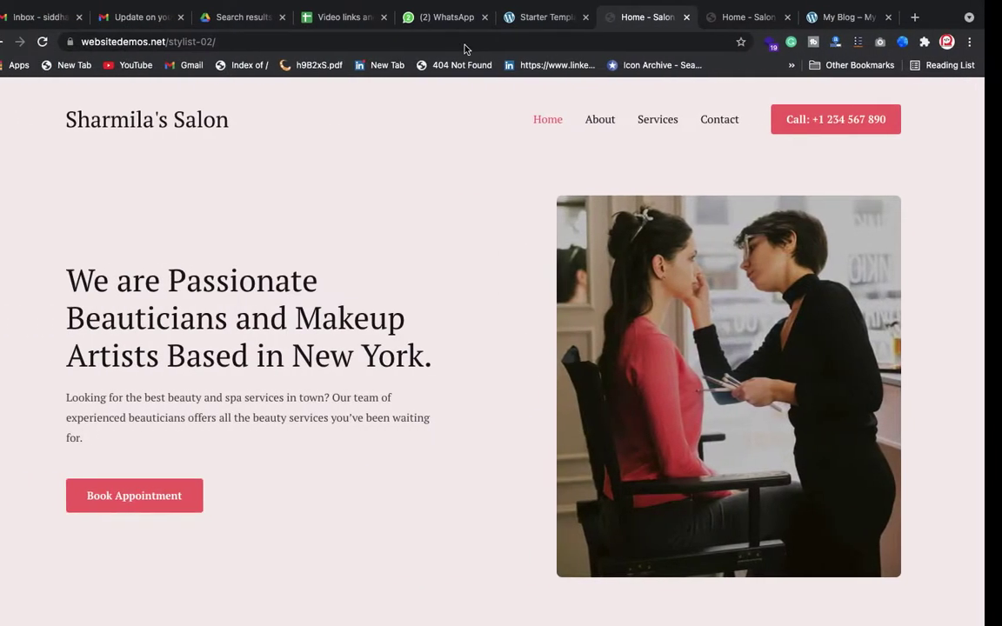
# Step: Load domainracer.com in a new tab and sign in to the client area
pyautogui.hotkey('ctrl', 't')
pyautogui.write('domainracer.com')
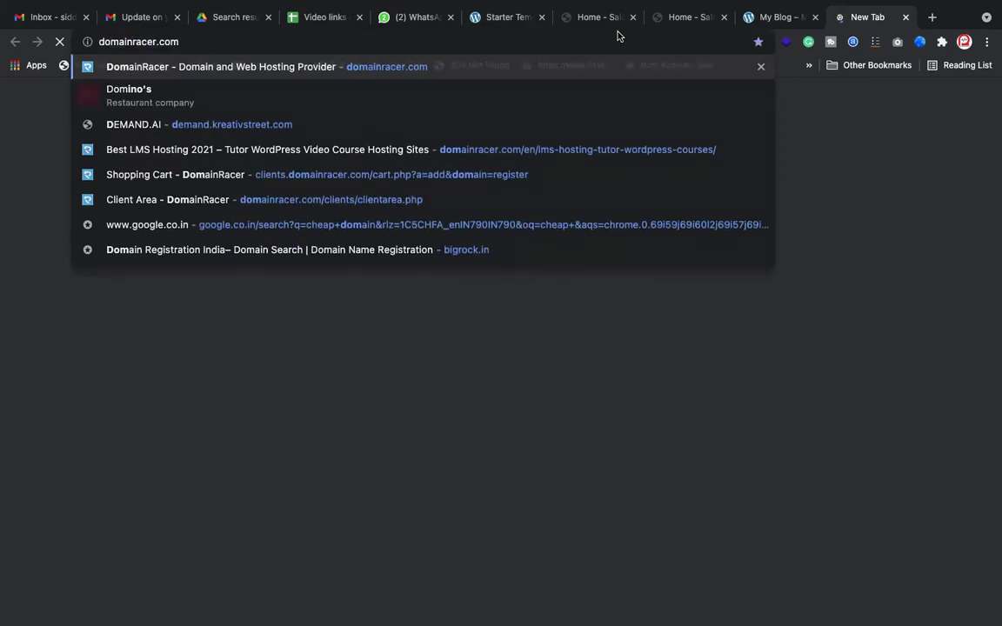
pyautogui.press('Return')
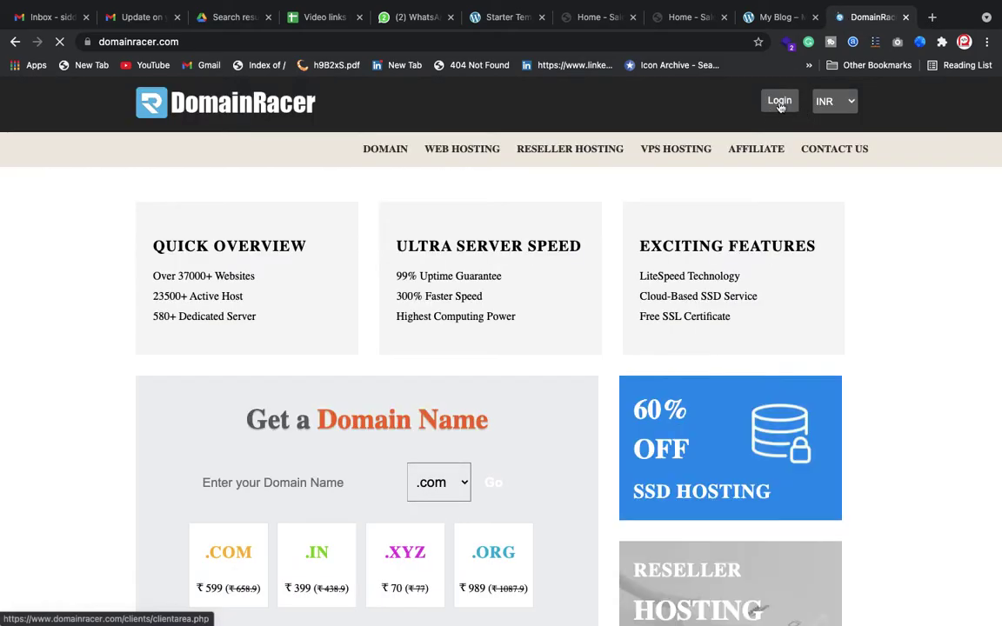
pyautogui.click(757, 160)
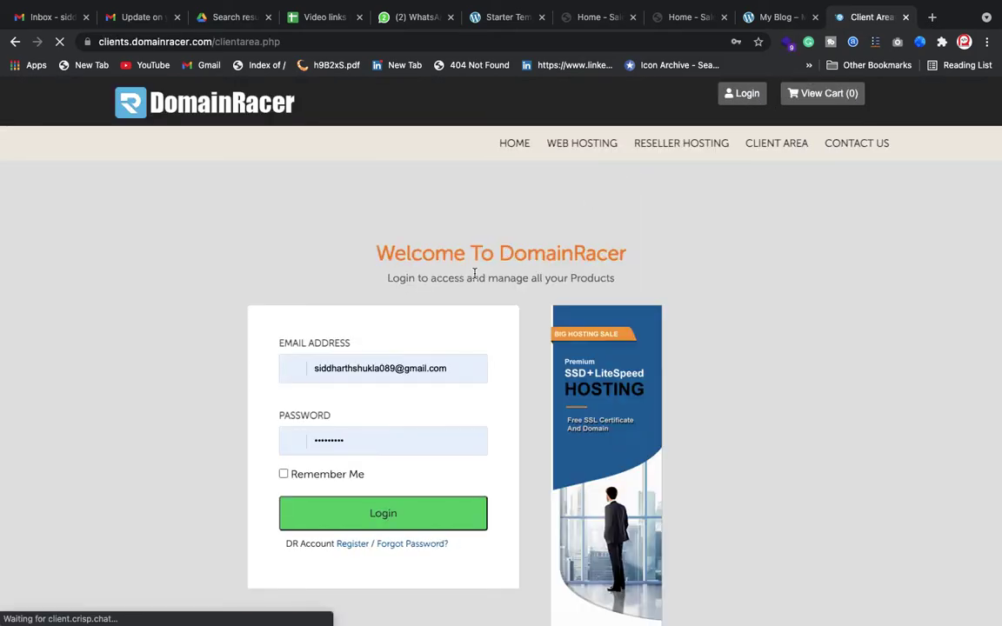
pyautogui.click(438, 517)
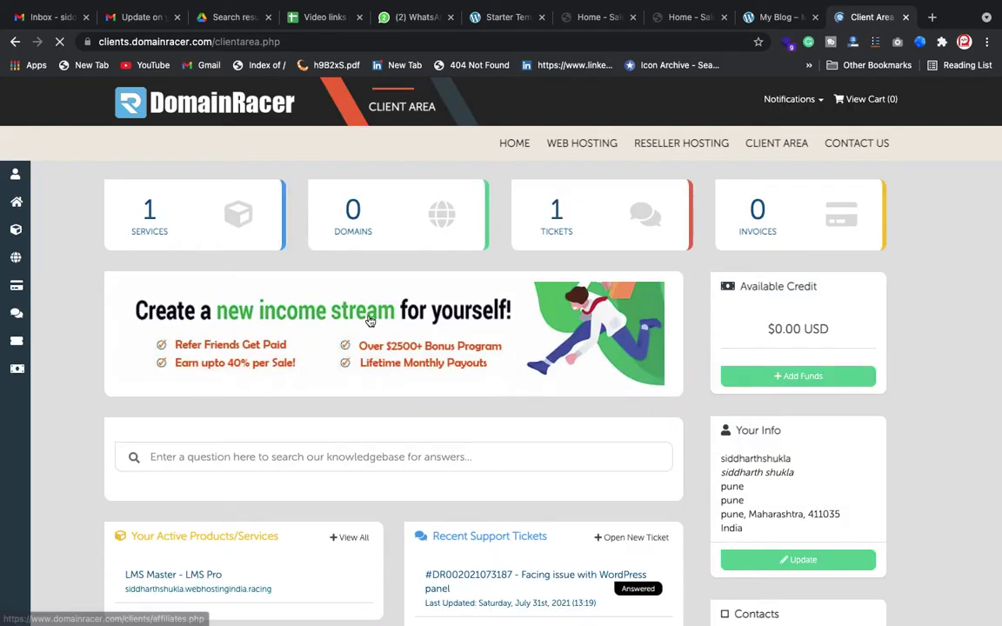
# Step: From Services, open the hosting product's details and log in to cPanel
pyautogui.click(140, 224)
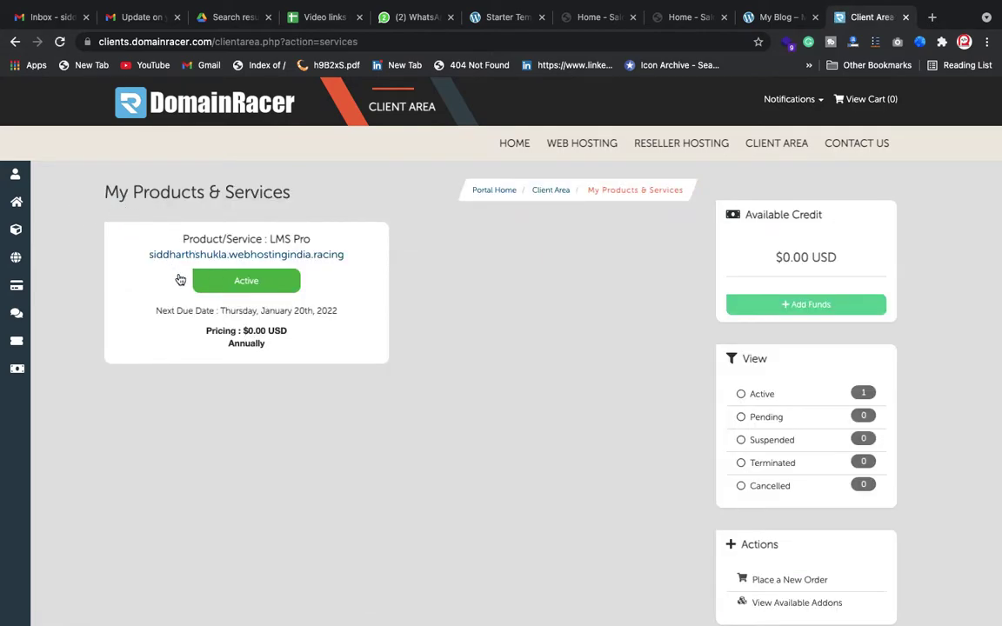
pyautogui.click(224, 279)
pyautogui.click(364, 348)
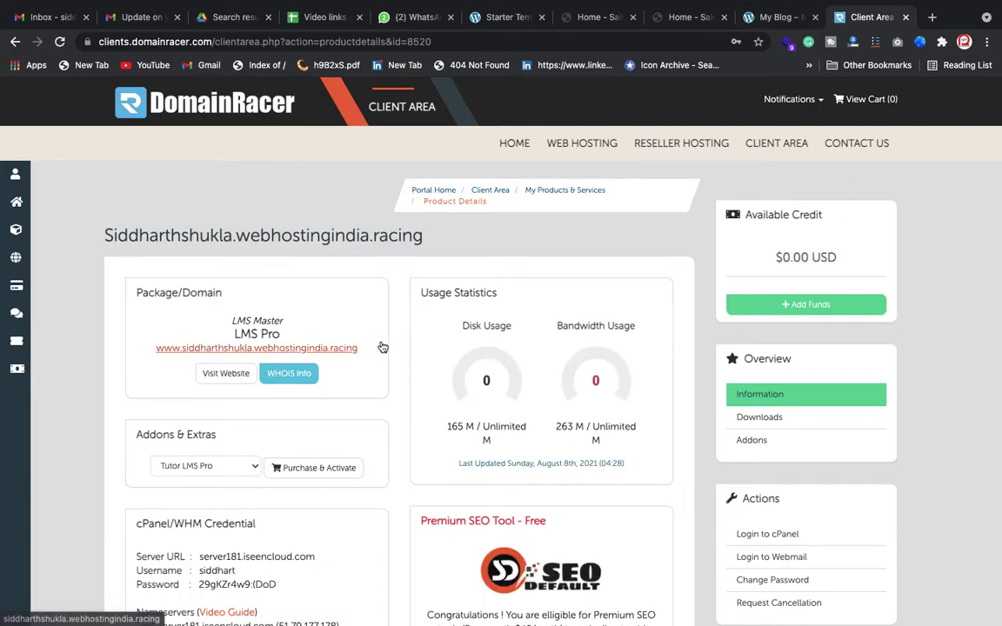
pyautogui.scroll(-5, 641, 455)
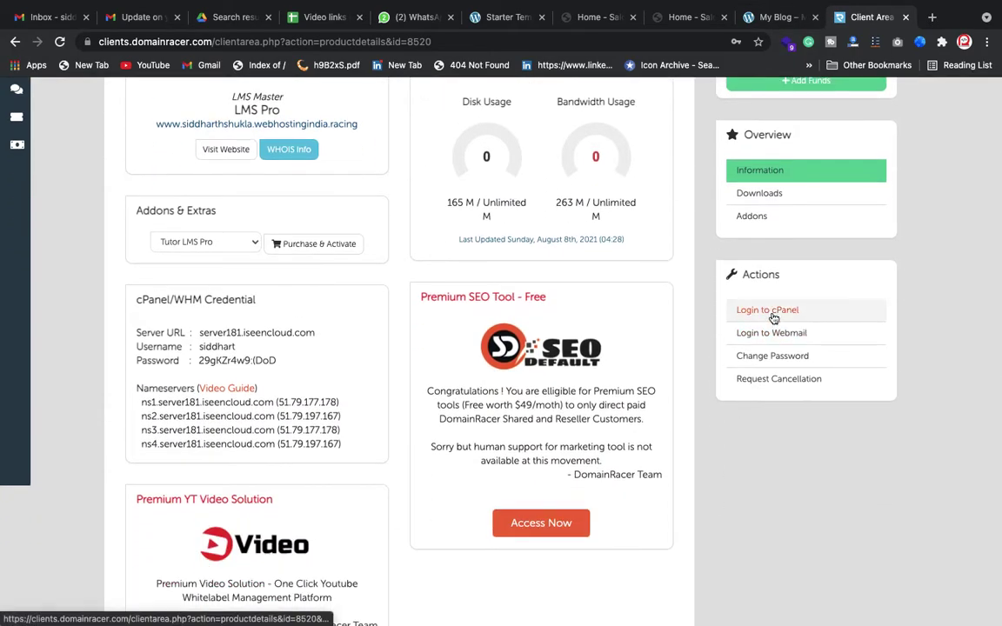
pyautogui.click(766, 311)
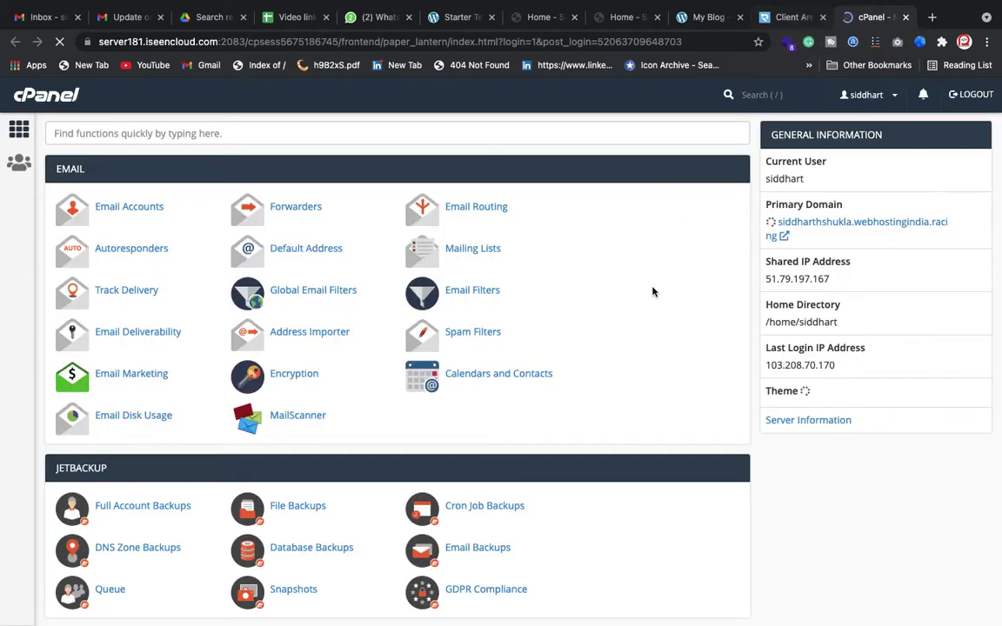
# Step: Remove the WordPress installation in Softaculous with its files and database, confirm, and return to the overview
pyautogui.scroll(-15, 753, 365)
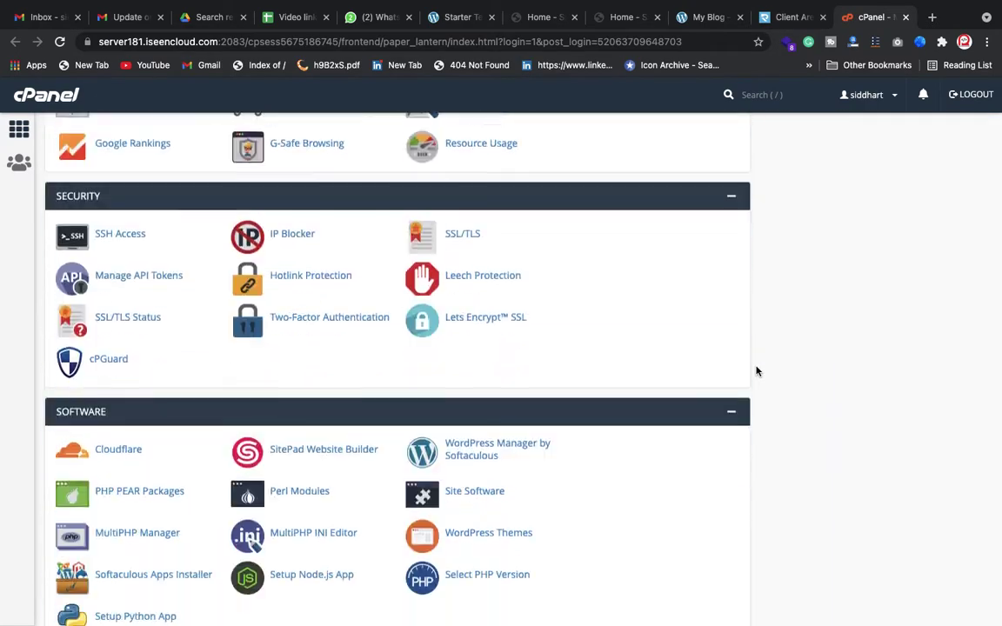
pyautogui.scroll(-5, 740, 398)
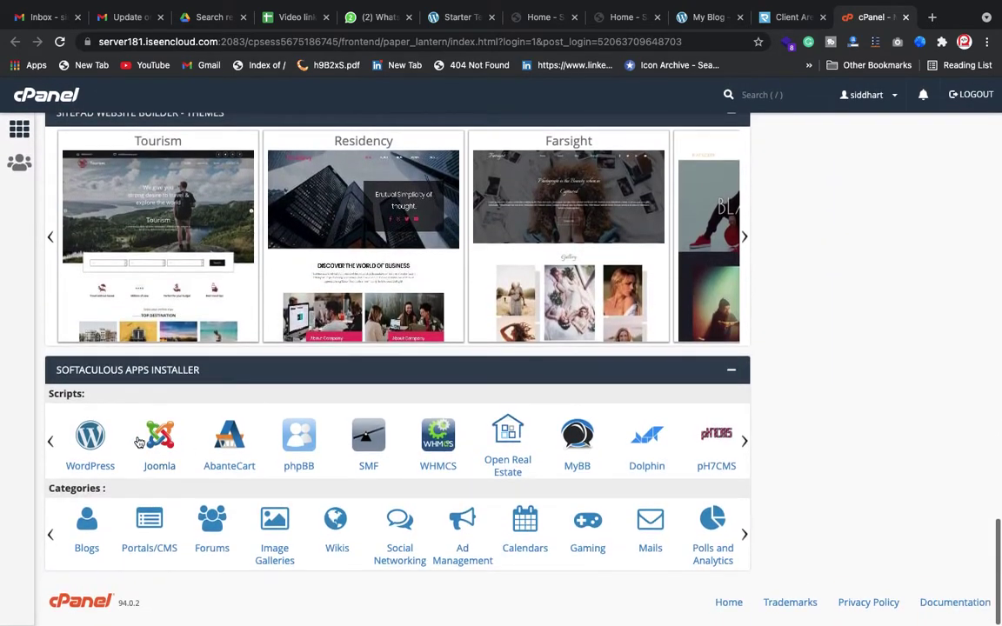
pyautogui.click(99, 443)
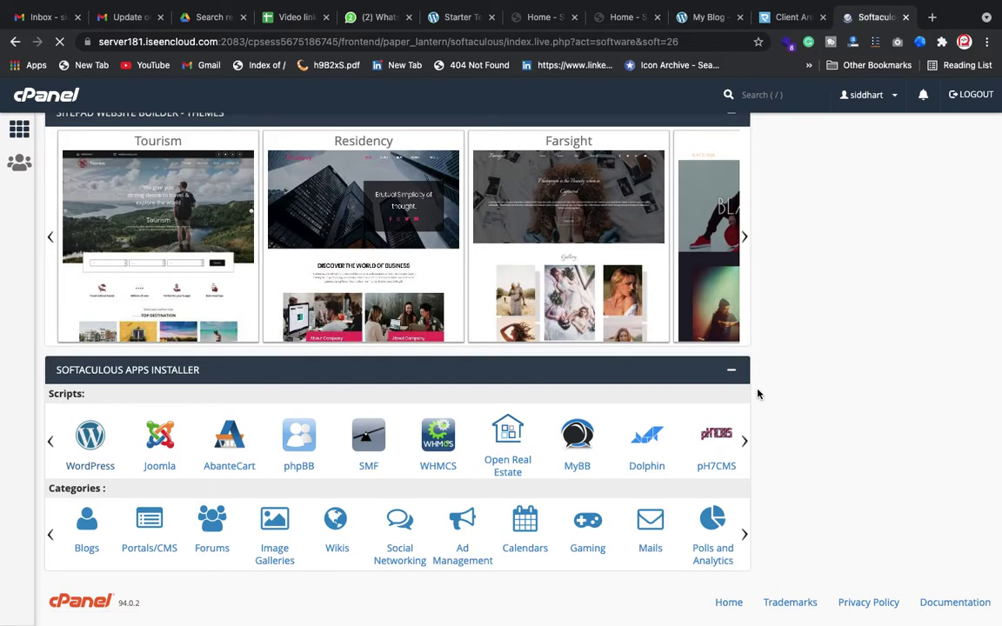
pyautogui.scroll(-7, 648, 411)
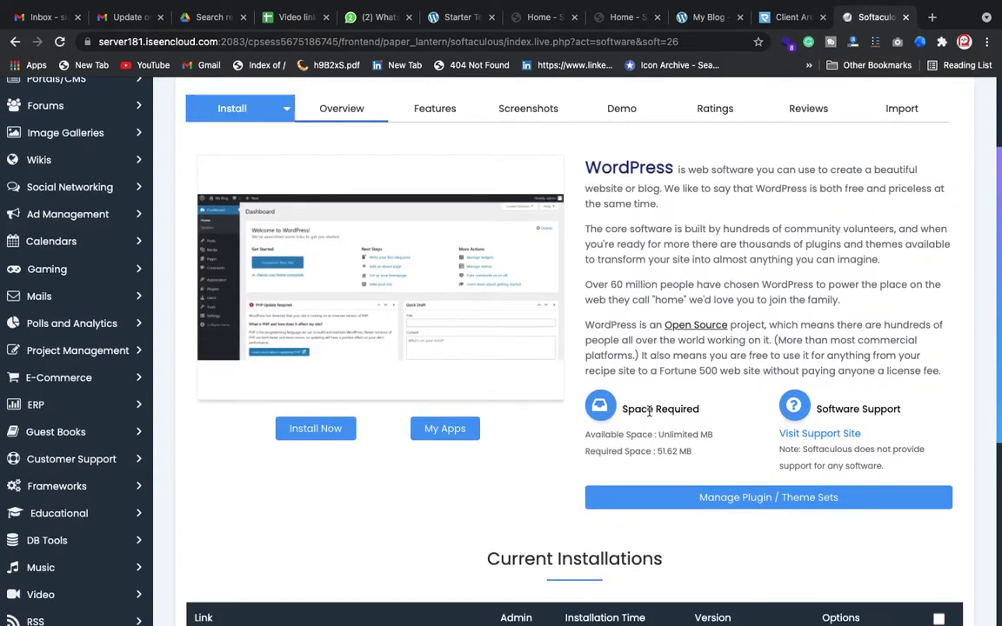
pyautogui.click(912, 487)
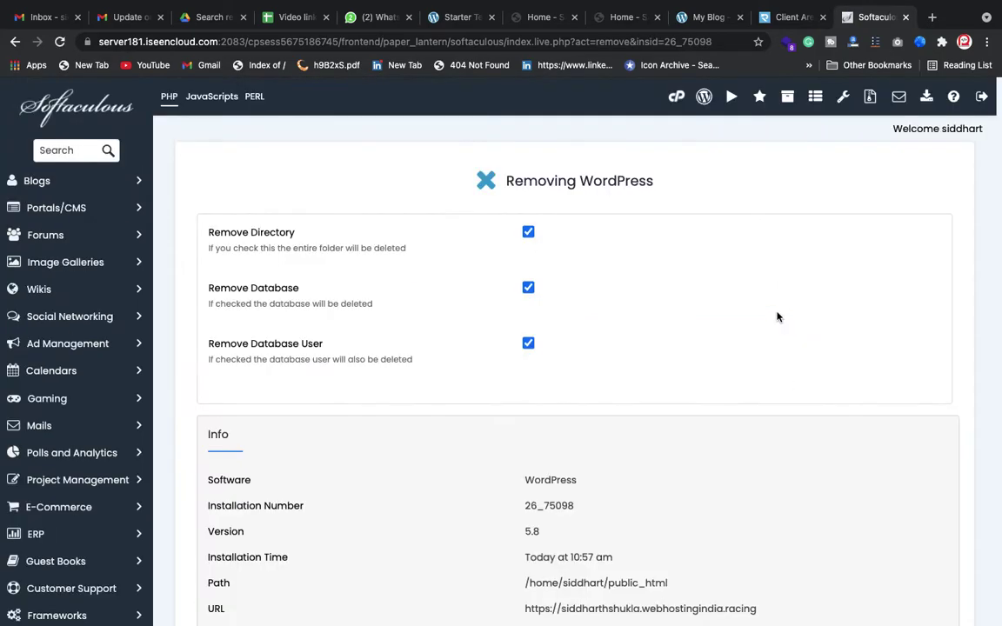
pyautogui.scroll(-5, 565, 391)
pyautogui.click(576, 456)
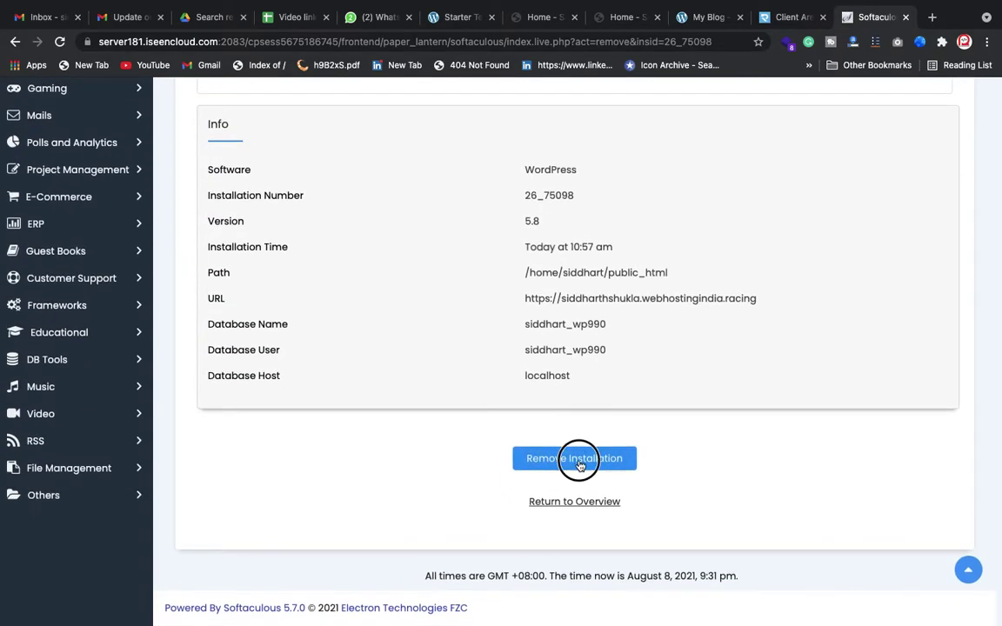
pyautogui.click(628, 135)
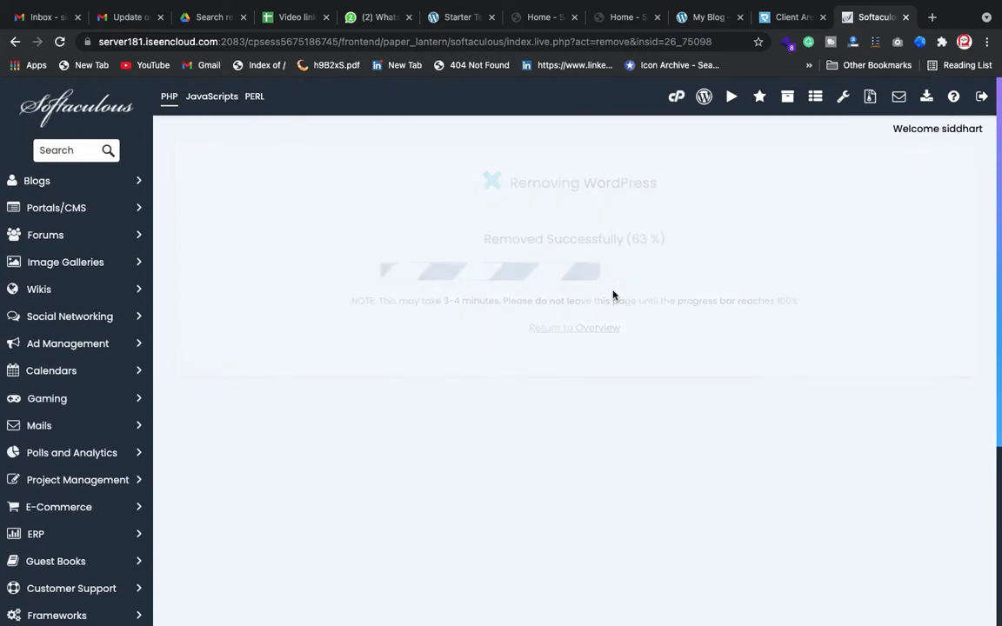
pyautogui.click(600, 231)
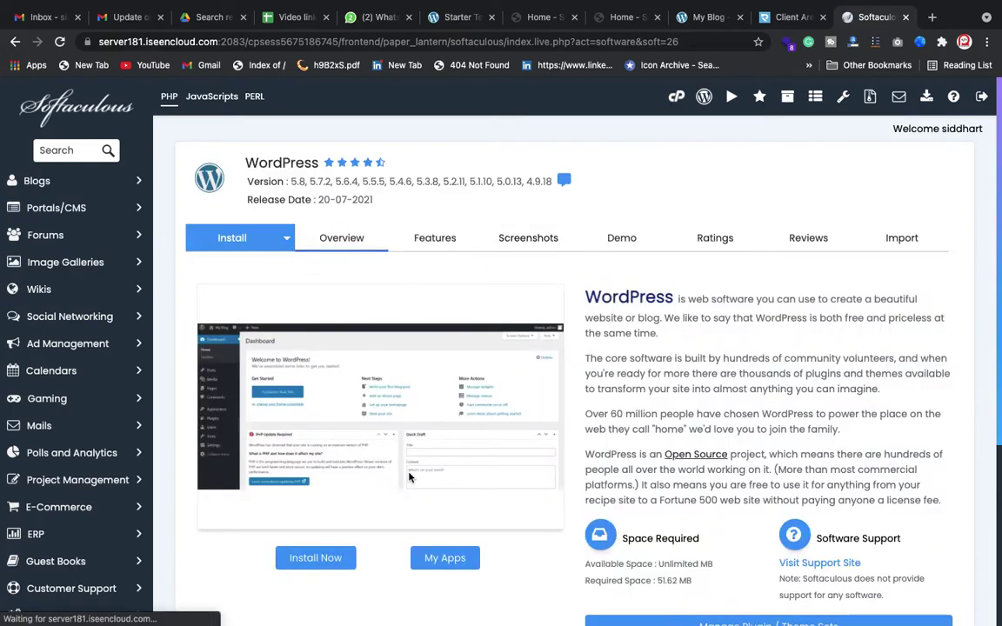
# Step: In the WordPress install form, clear the 'wp' directory to install at root and keep version 5.8
pyautogui.click(316, 557)
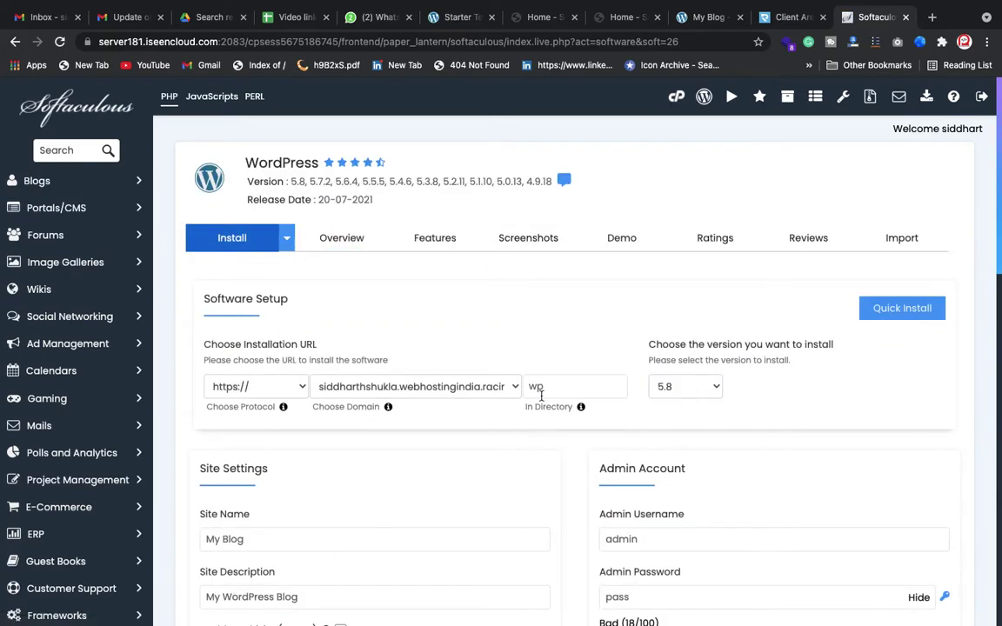
pyautogui.doubleClick(564, 387)
pyautogui.press('BackSpace')
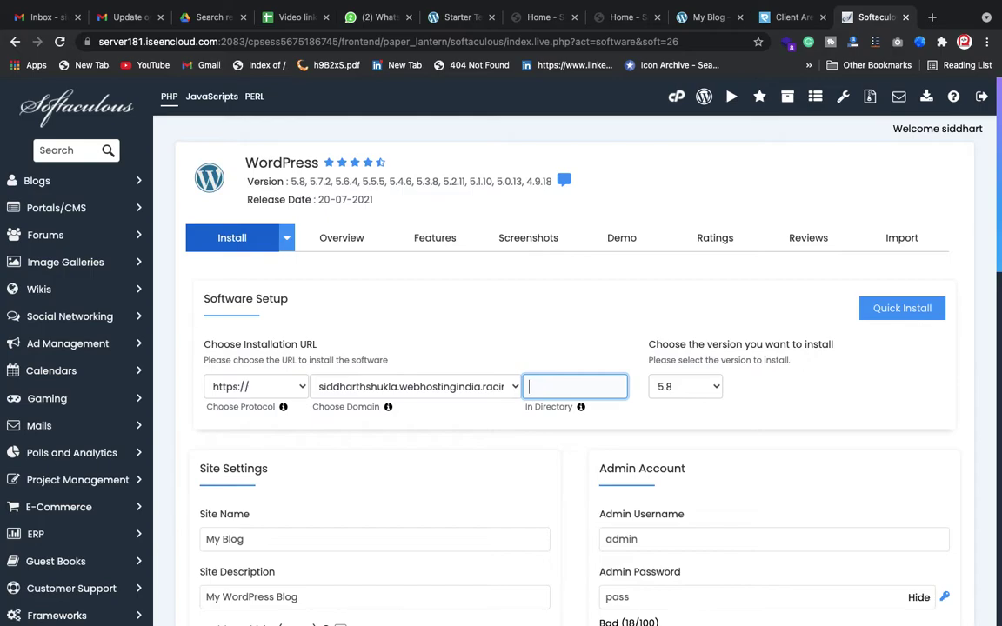
pyautogui.click(681, 389)
pyautogui.click(682, 388)
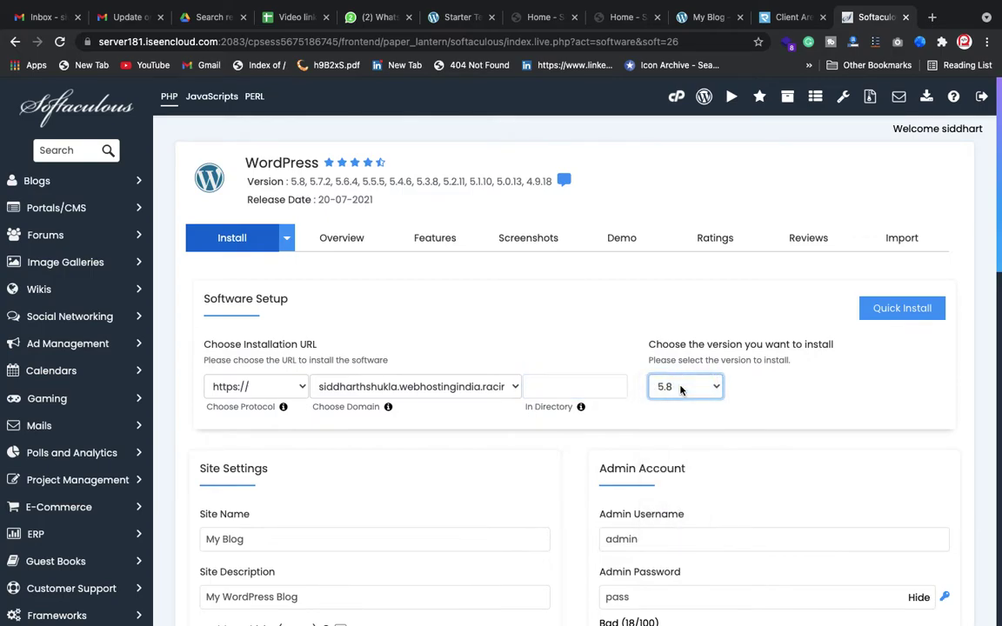
pyautogui.scroll(-2, 596, 376)
pyautogui.click(681, 313)
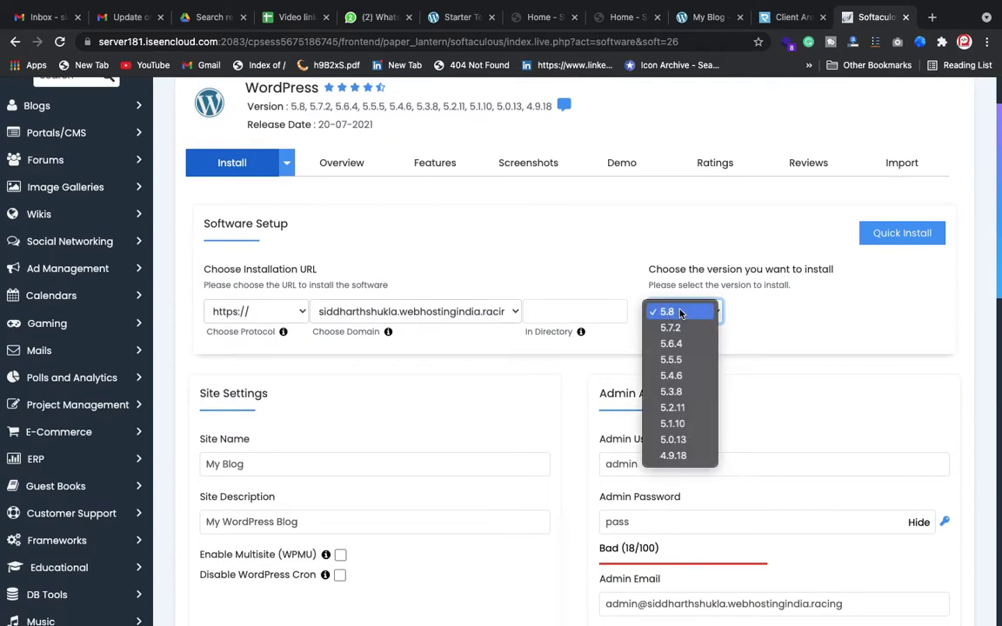
pyautogui.click(679, 313)
# Step: Replace the admin password with a new, stronger one and mask it
pyautogui.click(600, 458)
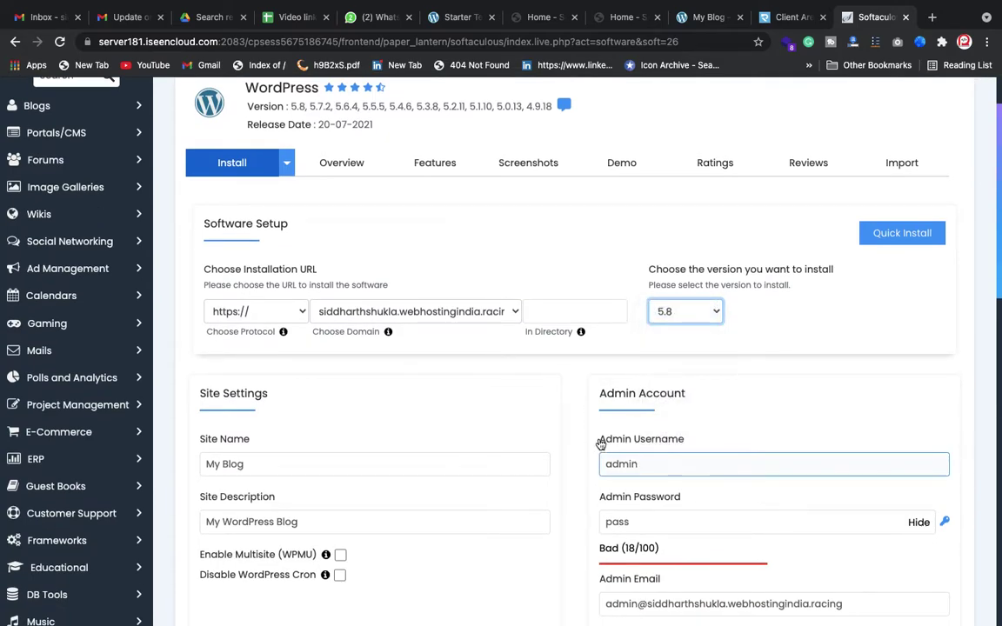
pyautogui.click(593, 443)
pyautogui.click(650, 520)
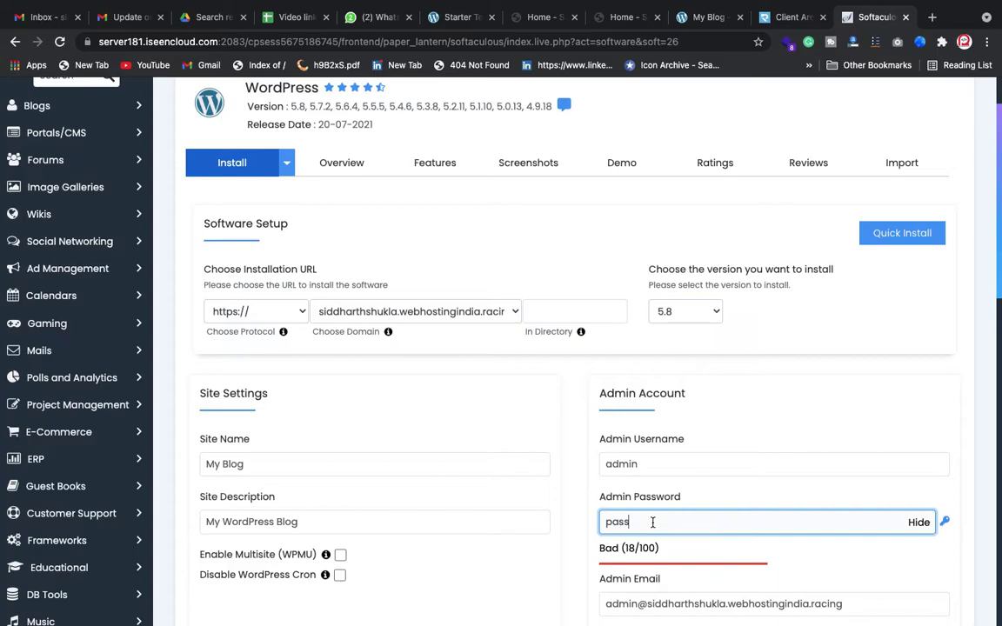
pyautogui.press('BackSpace')
pyautogui.press('BackSpace')
pyautogui.press('BackSpace')
pyautogui.press('BackSpace')
pyautogui.press('super+a')
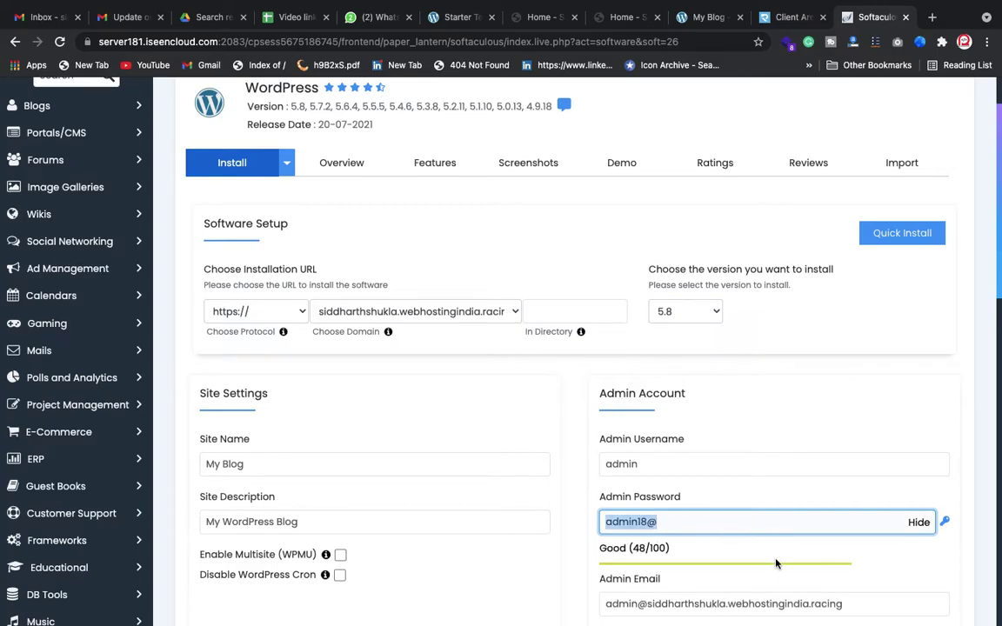
pyautogui.scroll(-5, 777, 563)
pyautogui.click(922, 105)
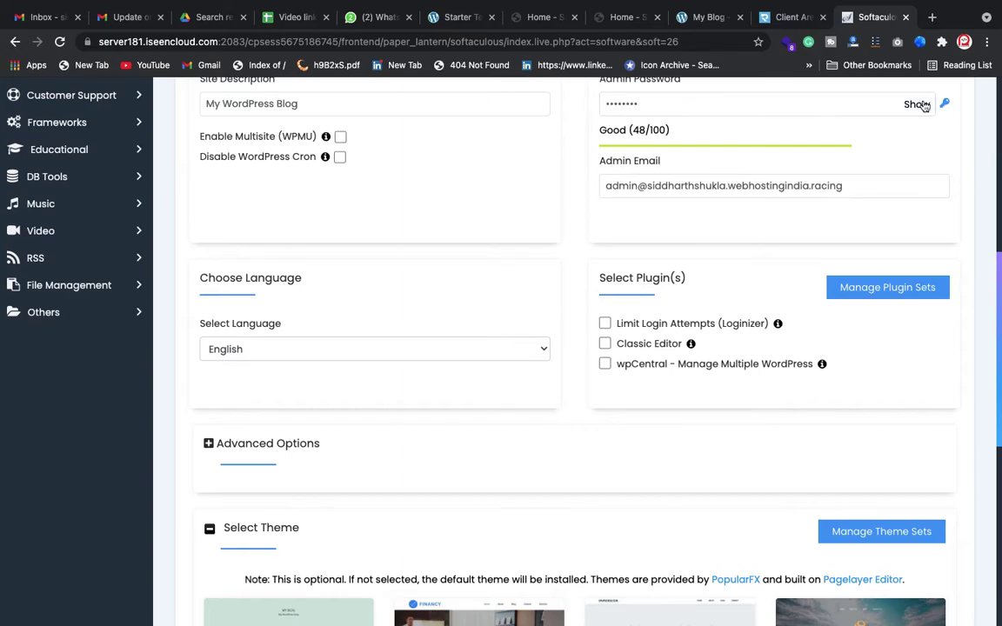
pyautogui.click(822, 101)
# Step: Replace the admin e-mail with the user's own address and start the installation
pyautogui.click(686, 184)
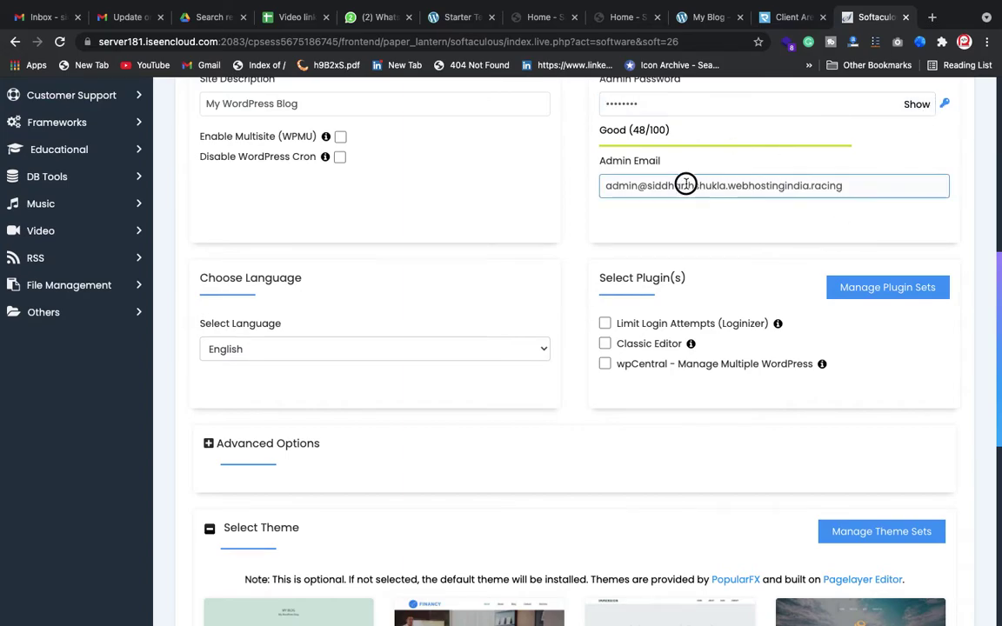
pyautogui.press('super+a')
pyautogui.press('Tab')
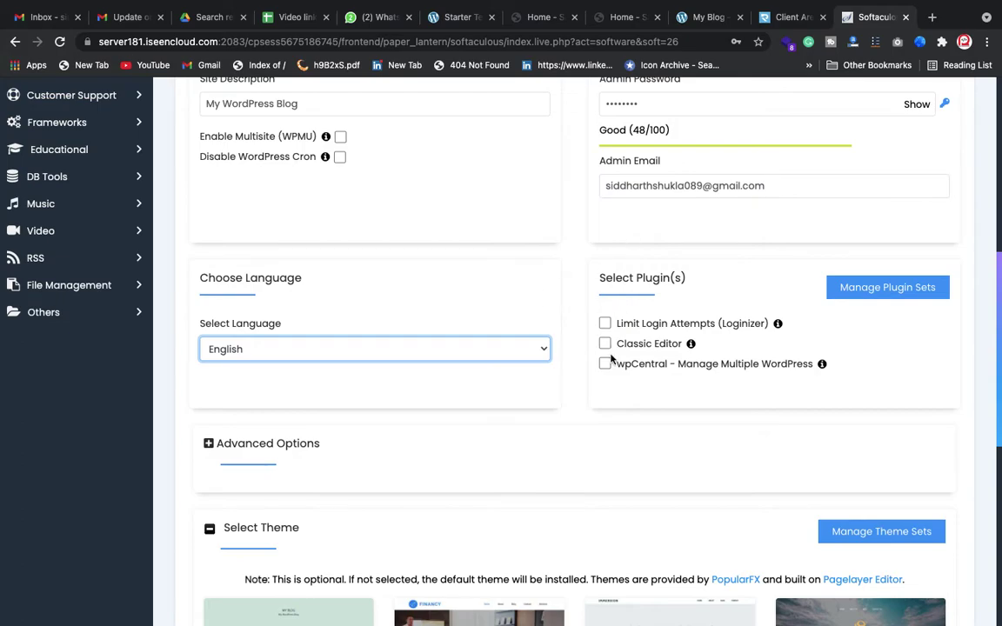
pyautogui.scroll(-5, 610, 358)
pyautogui.click(574, 493)
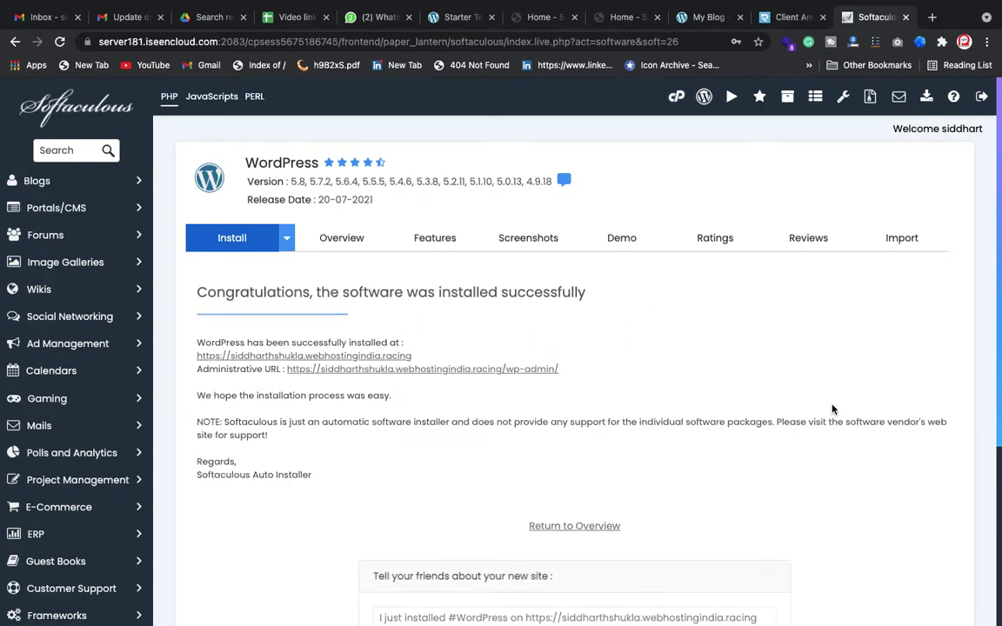
# Step: Open the new site and wp-admin in new tabs, check the 'My Blog' homepage, then switch to the Dashboard
pyautogui.keyDown('super'); pyautogui.click(213, 356); pyautogui.keyUp('super')
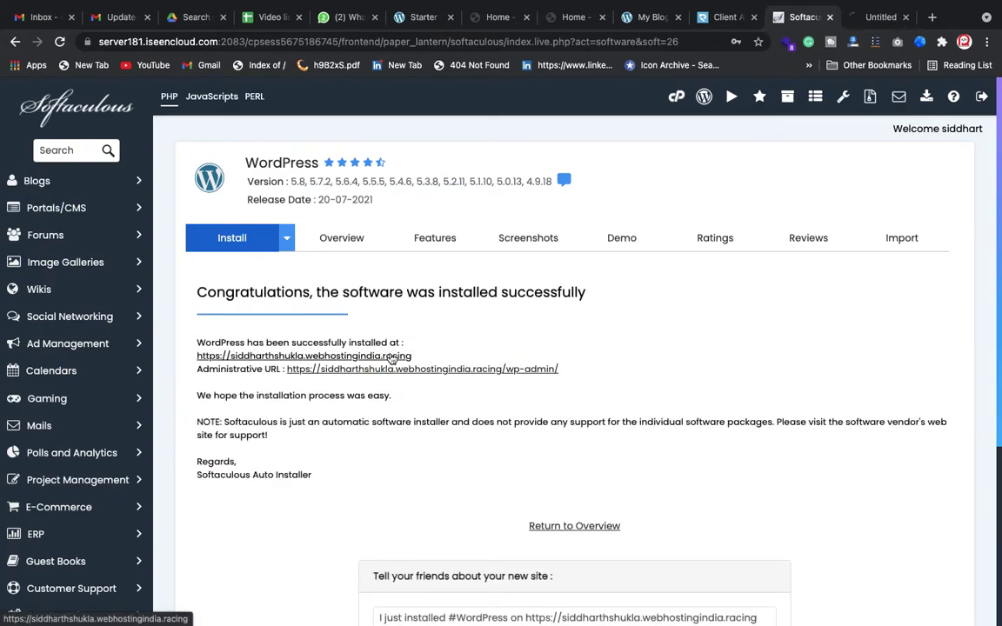
pyautogui.keyDown('super'); pyautogui.click(465, 371); pyautogui.keyUp('super')
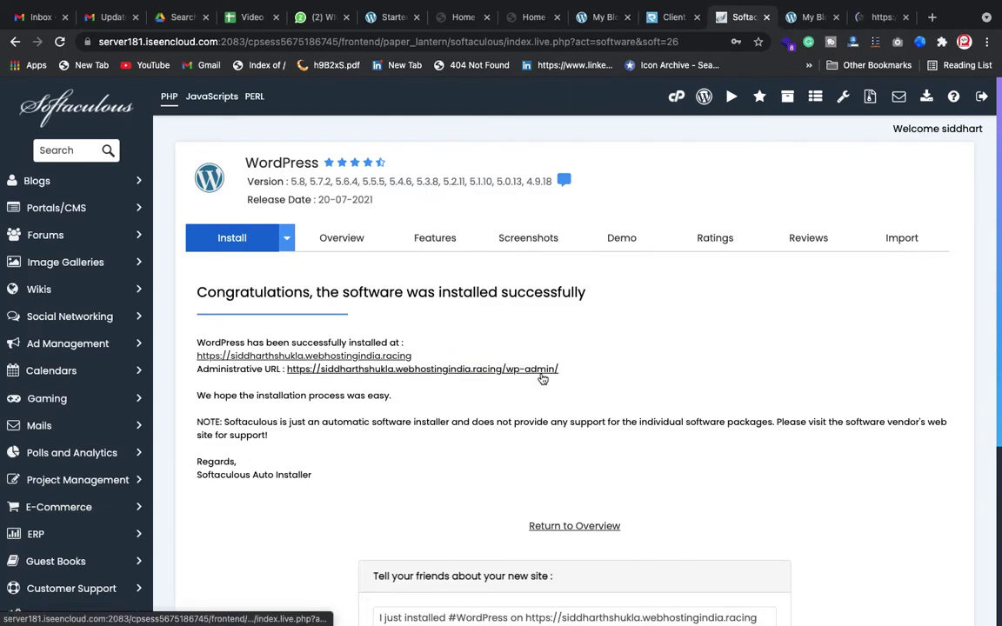
pyautogui.click(805, 20)
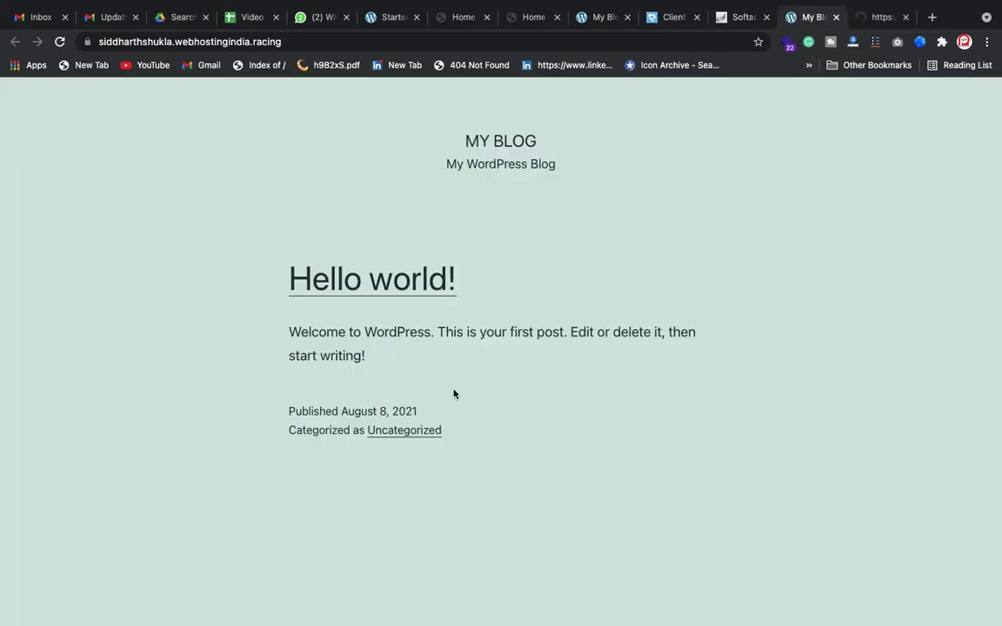
pyautogui.scroll(-5, 453, 393)
pyautogui.scroll(5, 453, 393)
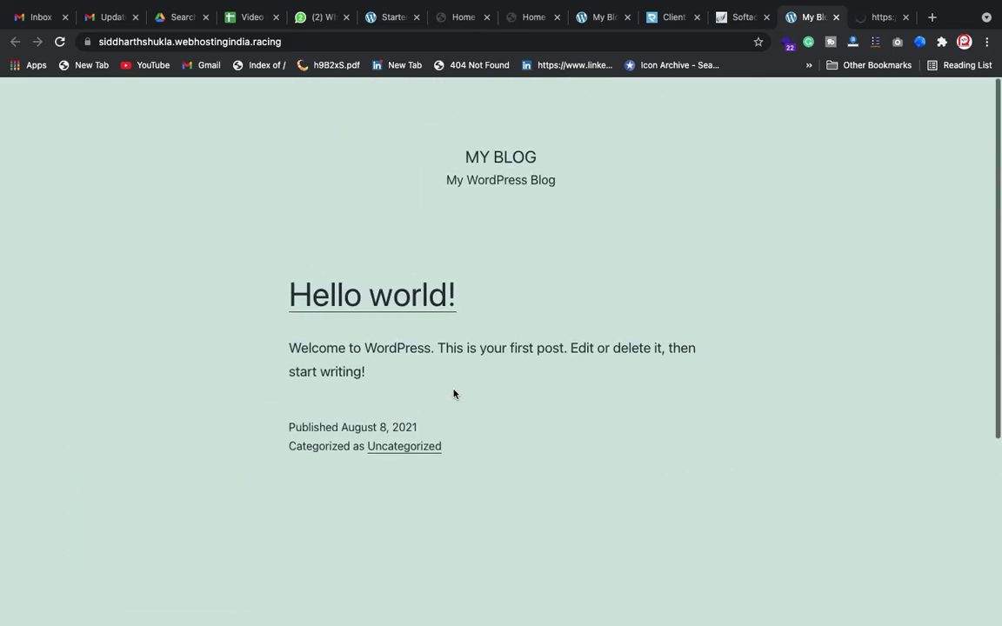
pyautogui.click(876, 17)
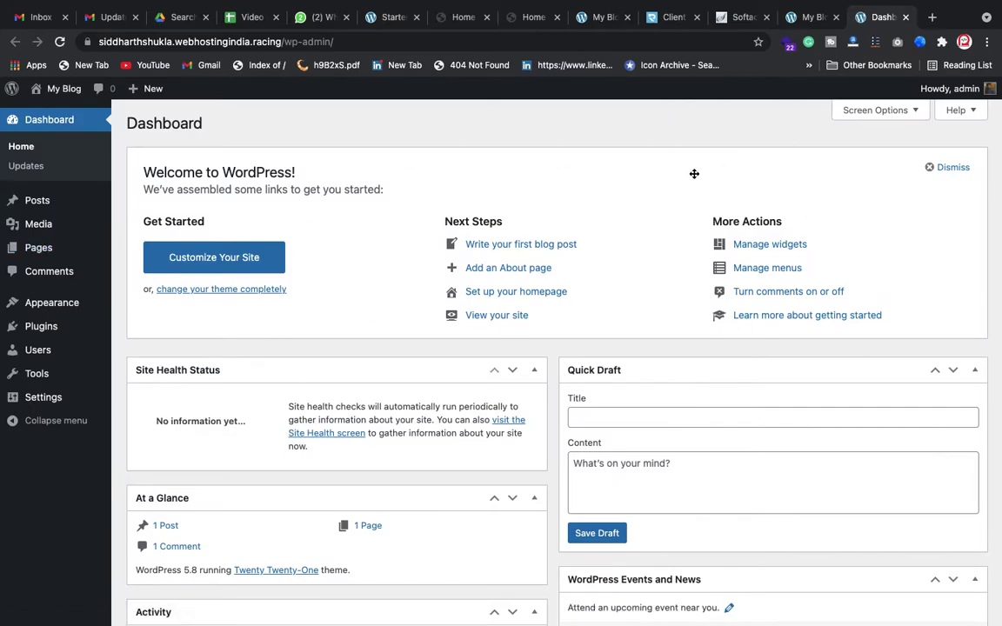
# Step: Under Appearance > Themes > Add New, search for Astra and open its details and preview
pyautogui.moveTo(63, 309)
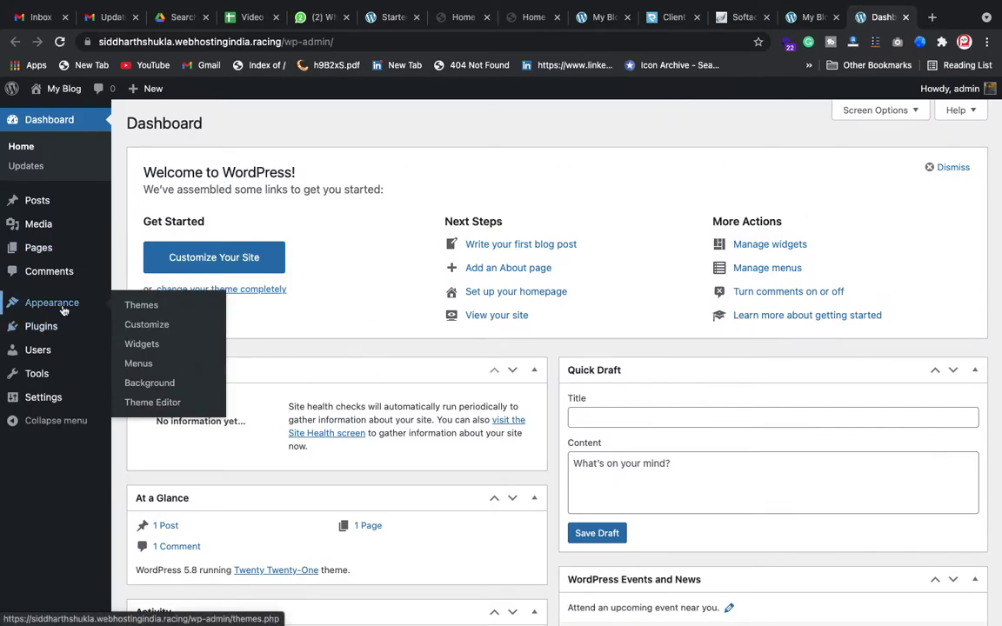
pyautogui.click(141, 311)
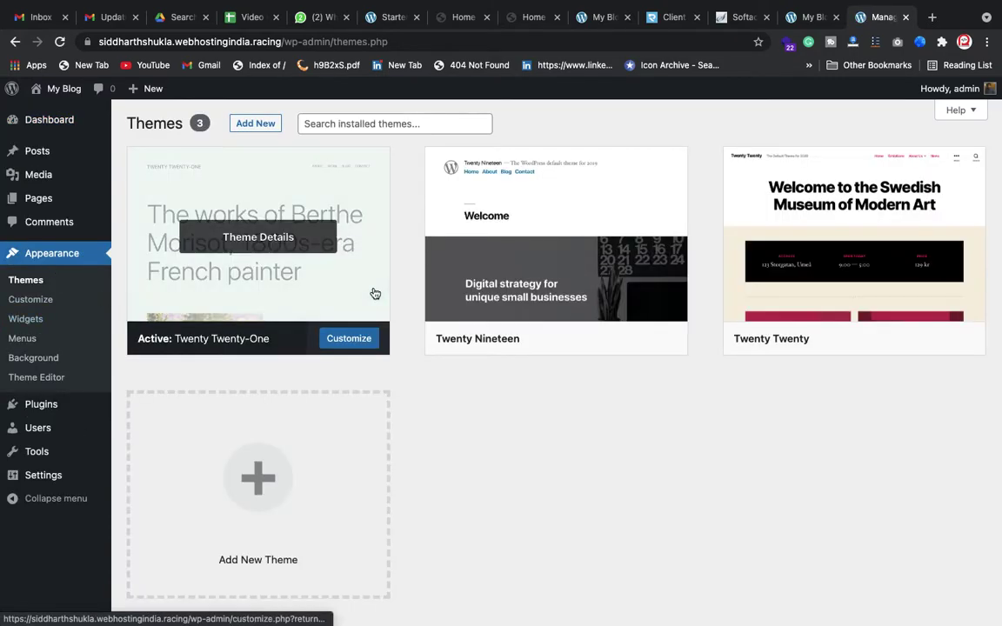
pyautogui.click(265, 124)
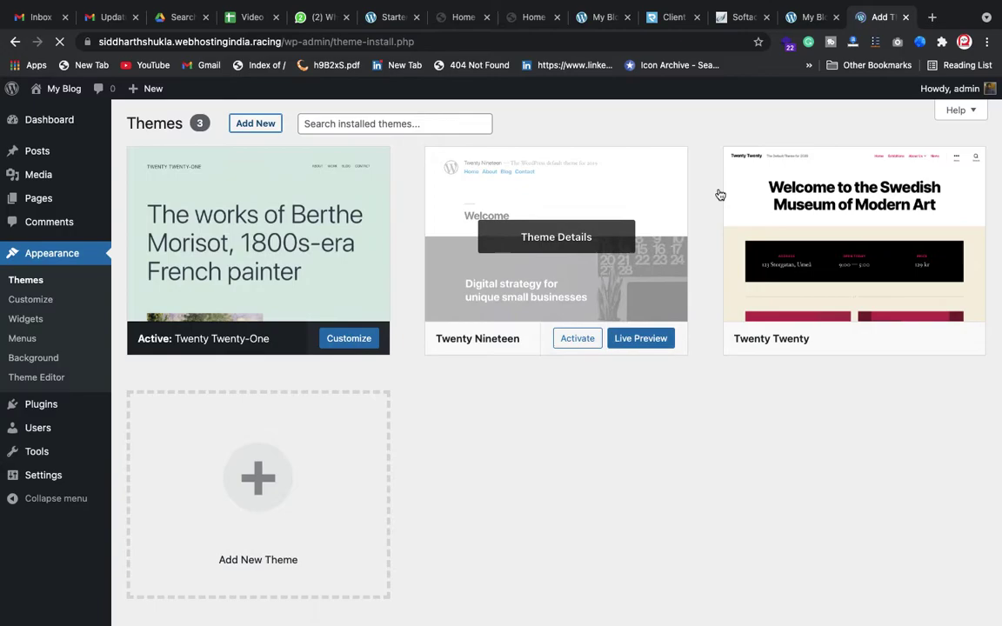
pyautogui.click(853, 163)
pyautogui.write('astra')
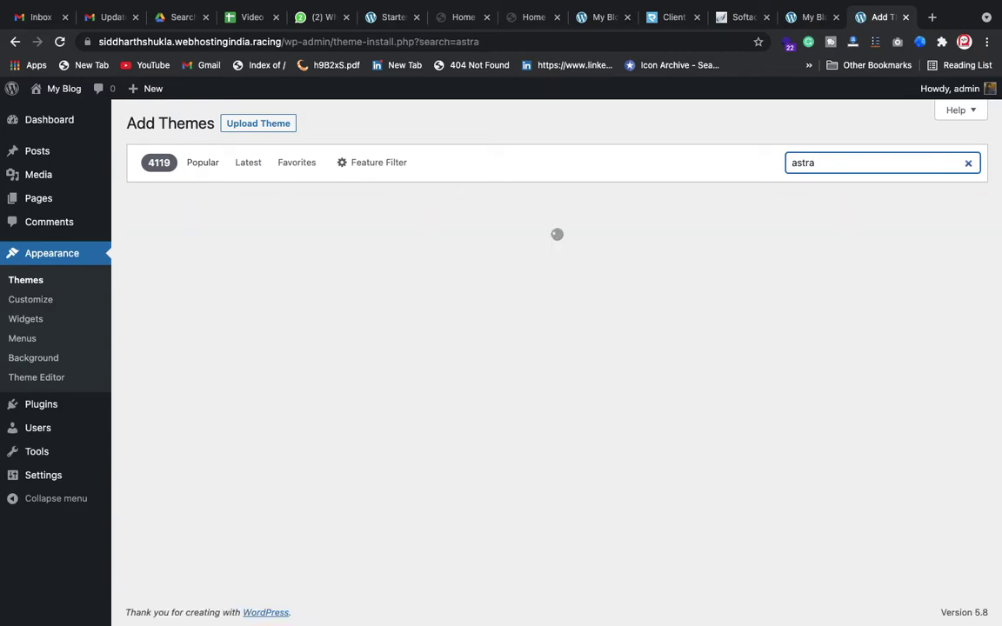
pyautogui.click(272, 286)
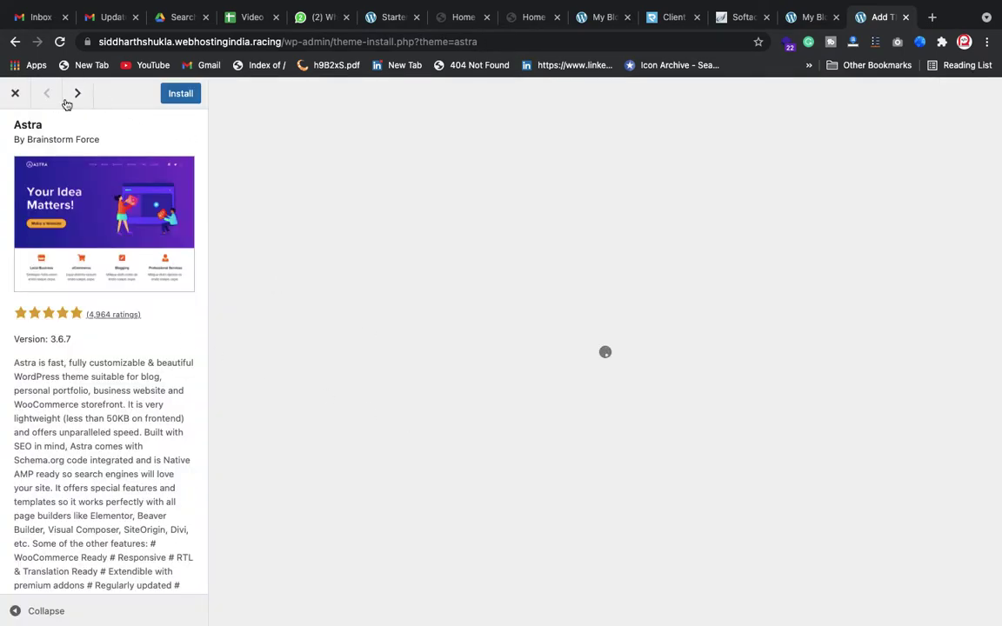
# Step: Install the Astra theme, check the live site while it installs, then activate Astra
pyautogui.click(175, 98)
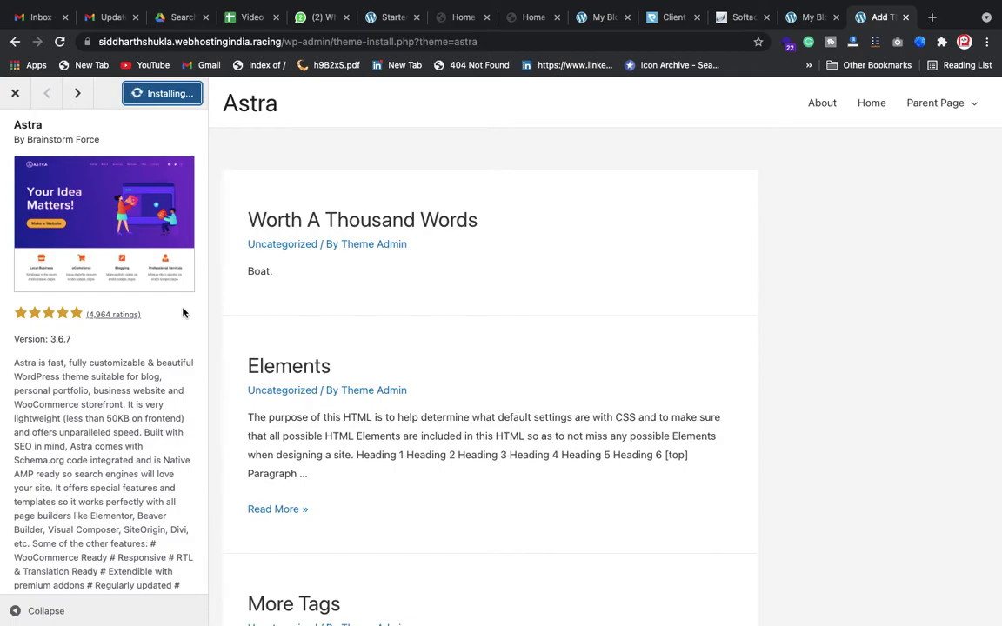
pyautogui.click(811, 17)
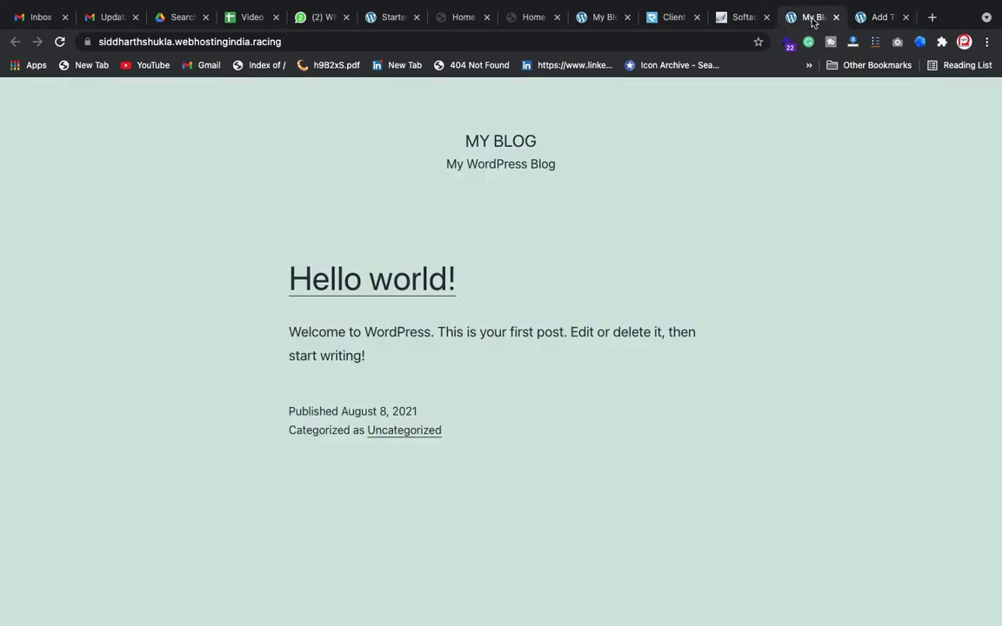
pyautogui.click(869, 19)
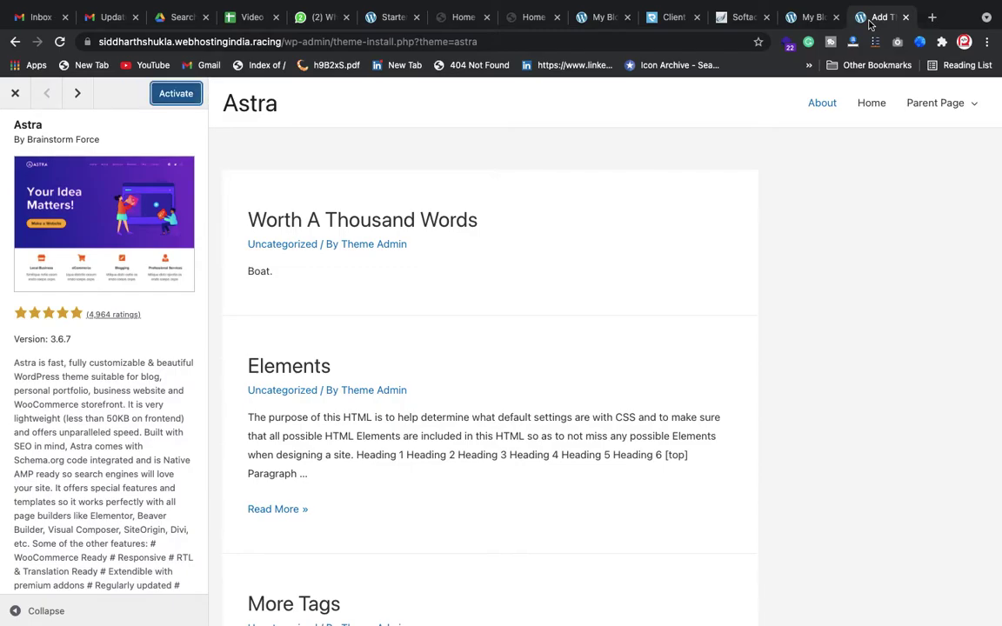
pyautogui.click(176, 93)
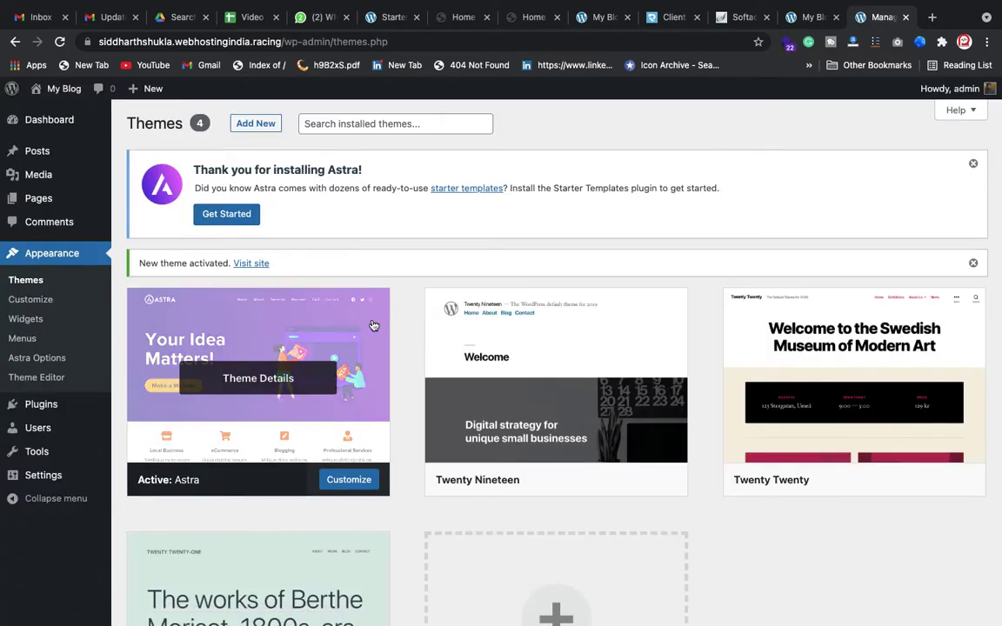
# Step: Open Astra Options and install the Starter Templates importer plugin
pyautogui.click(53, 360)
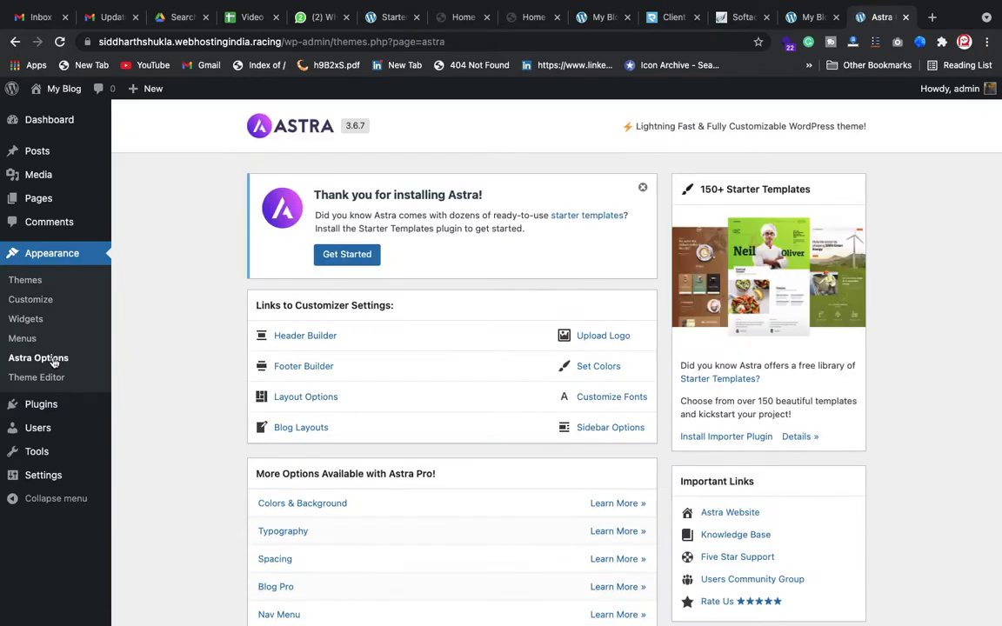
pyautogui.click(718, 436)
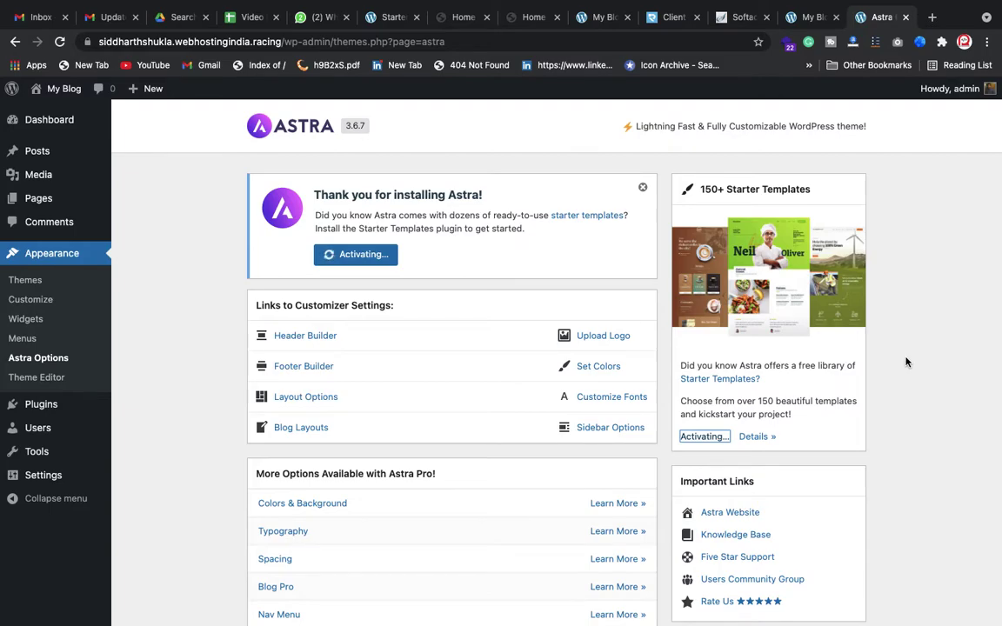
pyautogui.scroll(-8, 905, 362)
pyautogui.scroll(6, 906, 361)
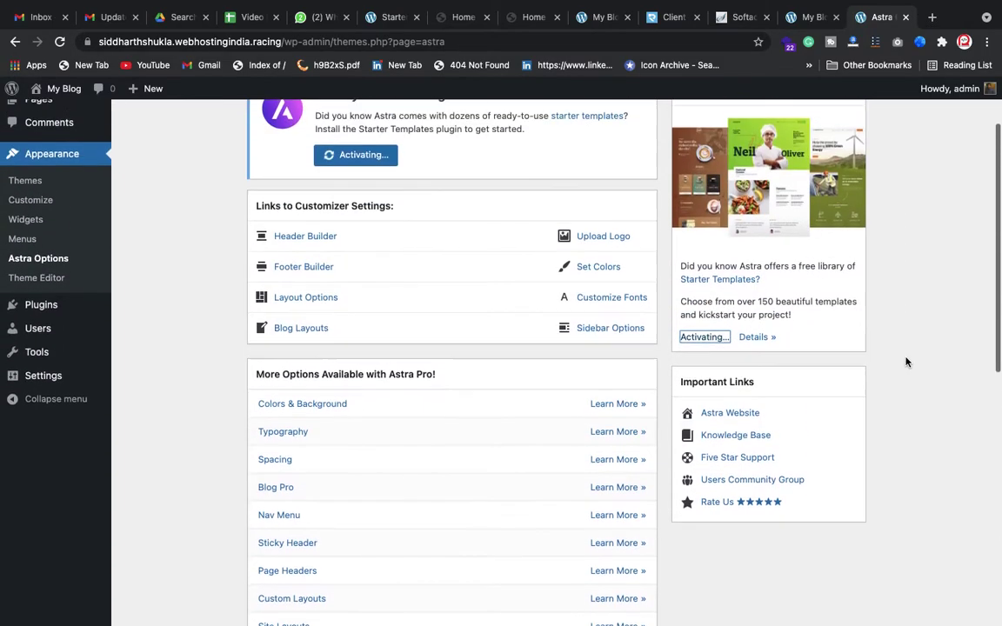
pyautogui.scroll(2, 906, 362)
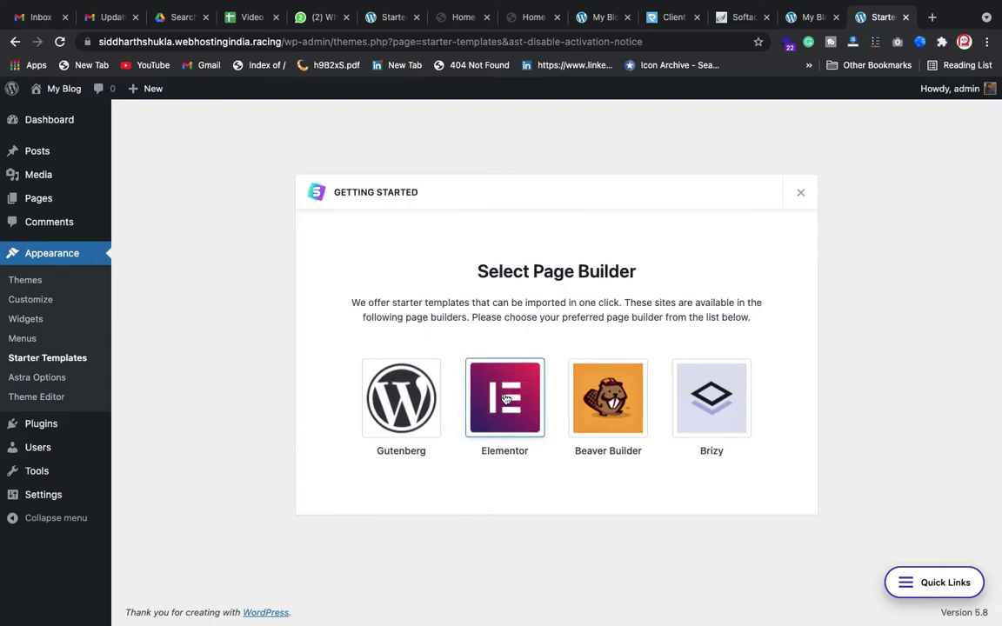
# Step: Choose Elementor, filter to free templates, search 'spa' and import the complete Salon & Spa site
pyautogui.click(506, 399)
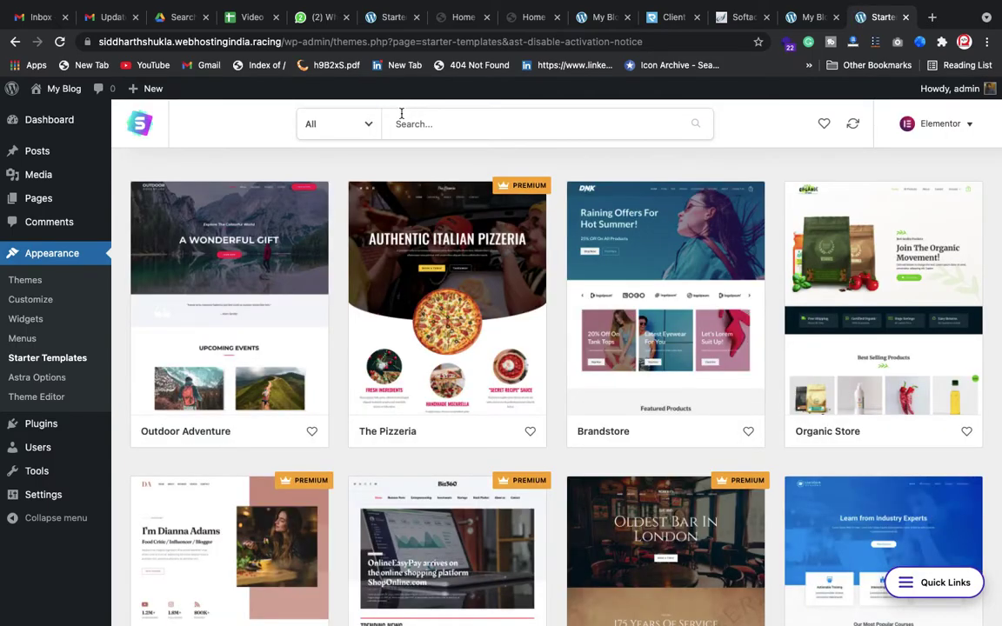
pyautogui.click(352, 122)
pyautogui.click(332, 285)
pyautogui.click(430, 123)
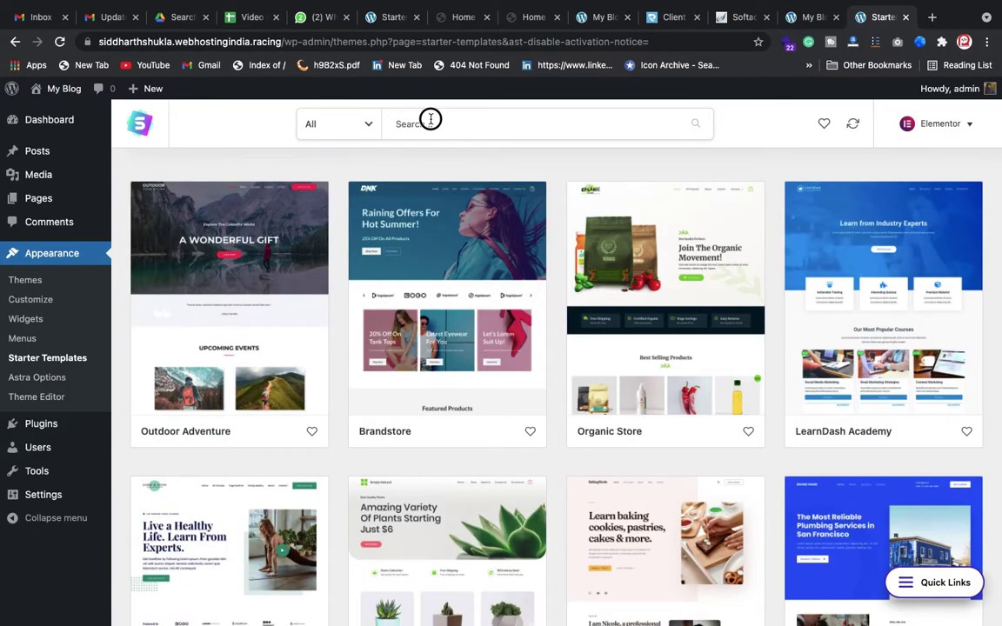
pyautogui.write('spa')
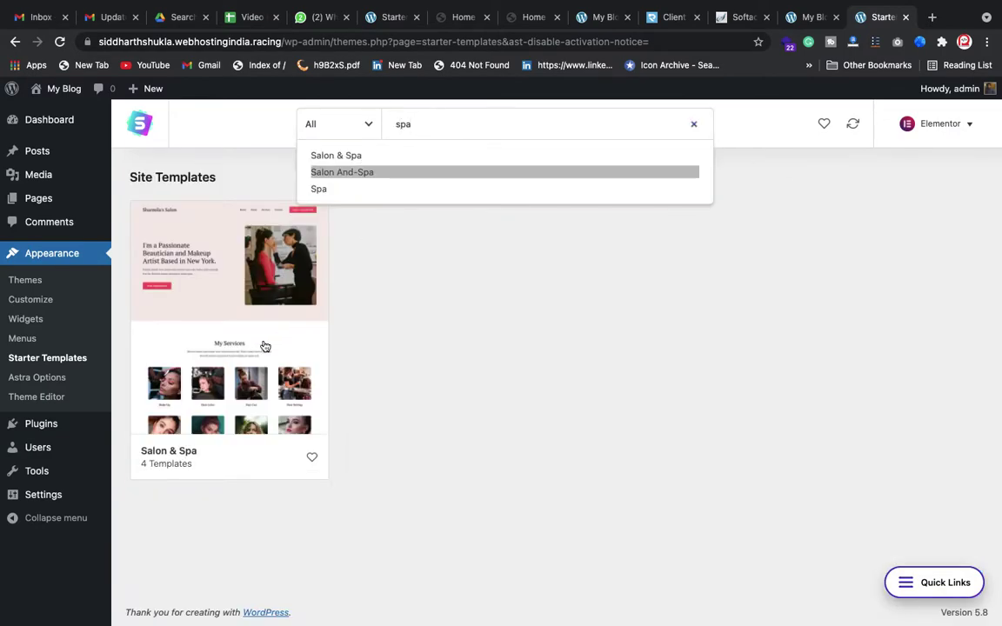
pyautogui.click(239, 311)
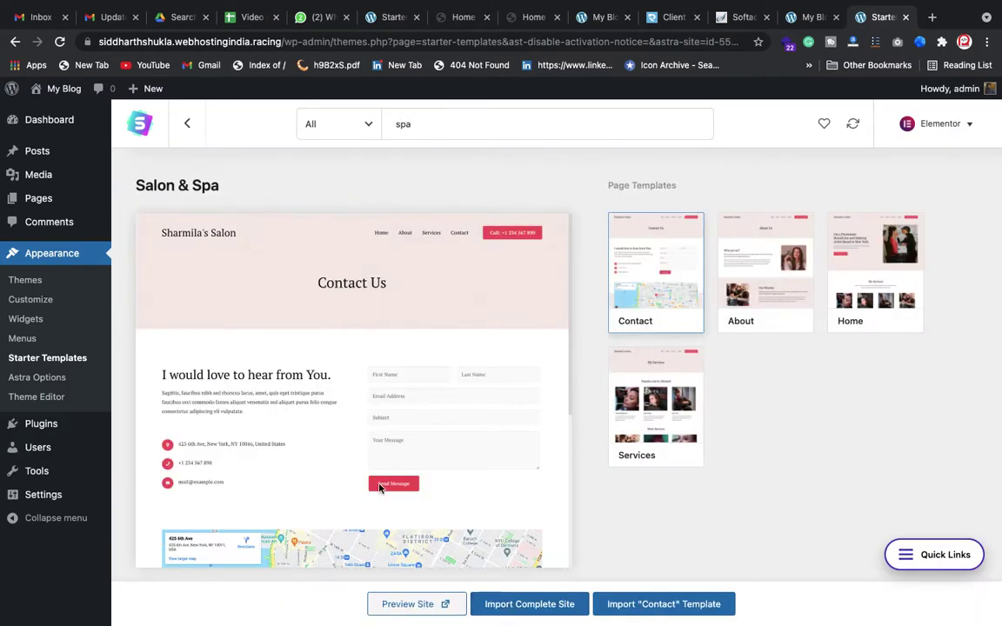
pyautogui.scroll(-2, 331, 349)
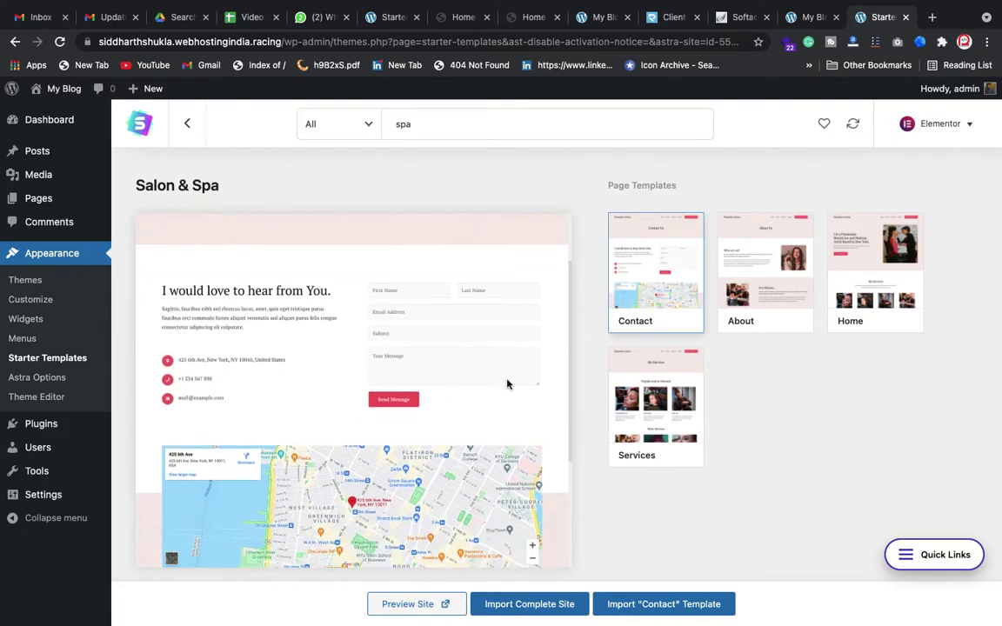
pyautogui.click(536, 613)
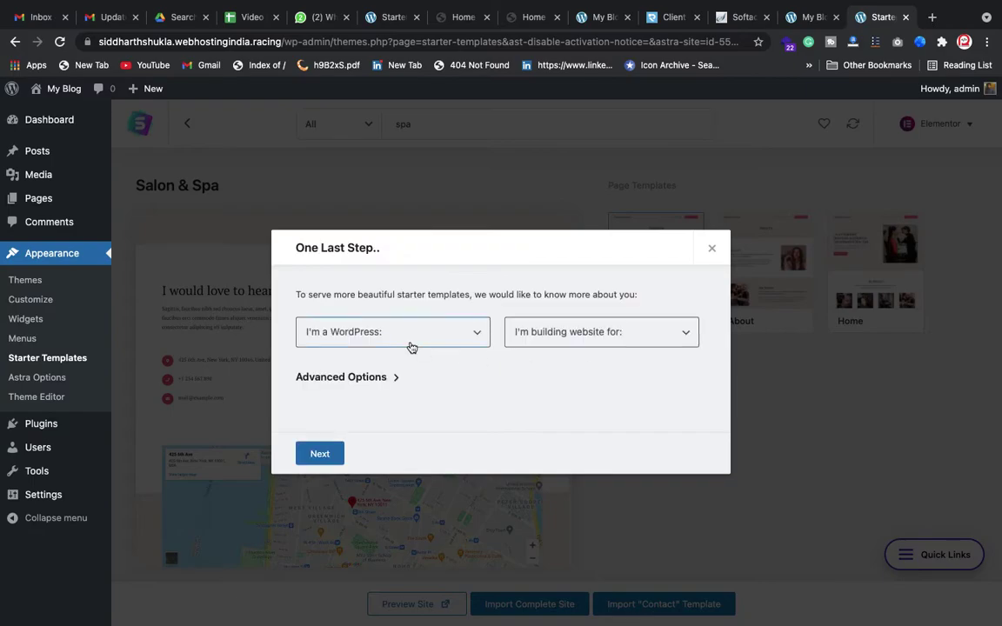
# Step: Set experience level to Expert and audience to 'My client', then skip the details form to start importing
pyautogui.click(410, 339)
pyautogui.click(391, 382)
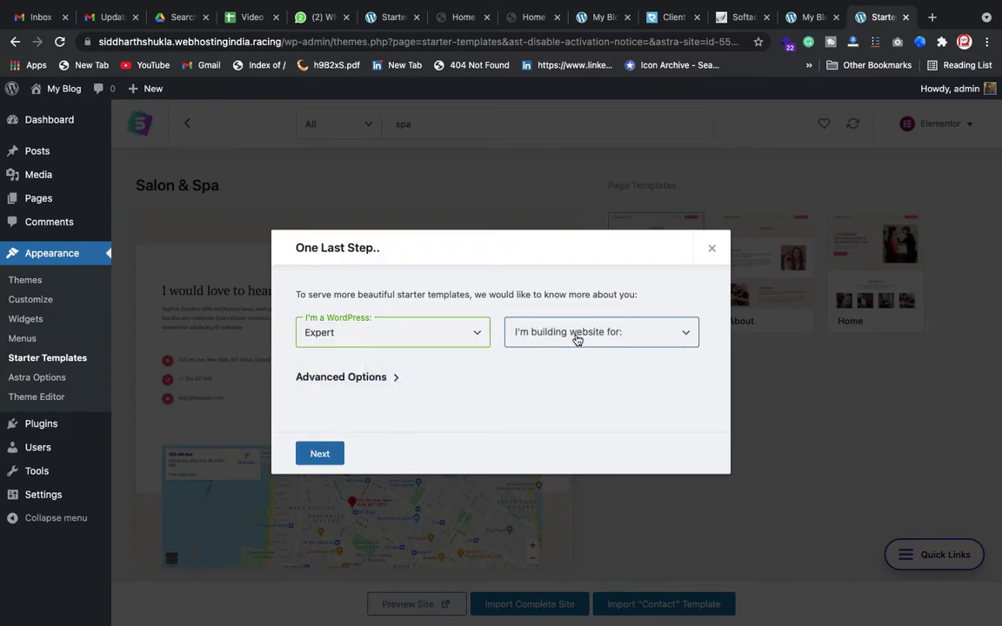
pyautogui.click(576, 340)
pyautogui.click(574, 374)
pyautogui.click(335, 453)
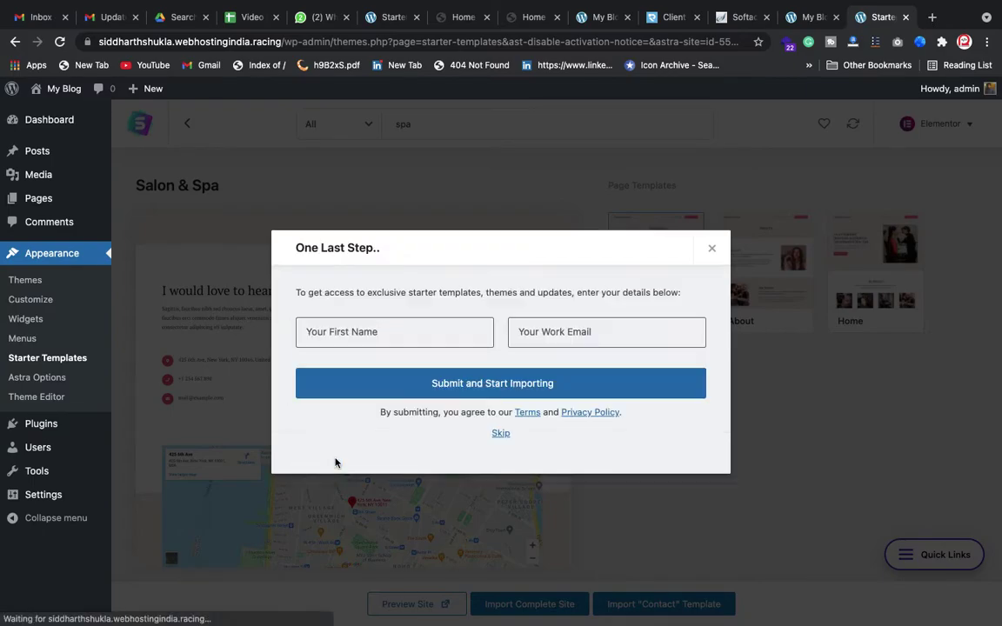
pyautogui.click(502, 433)
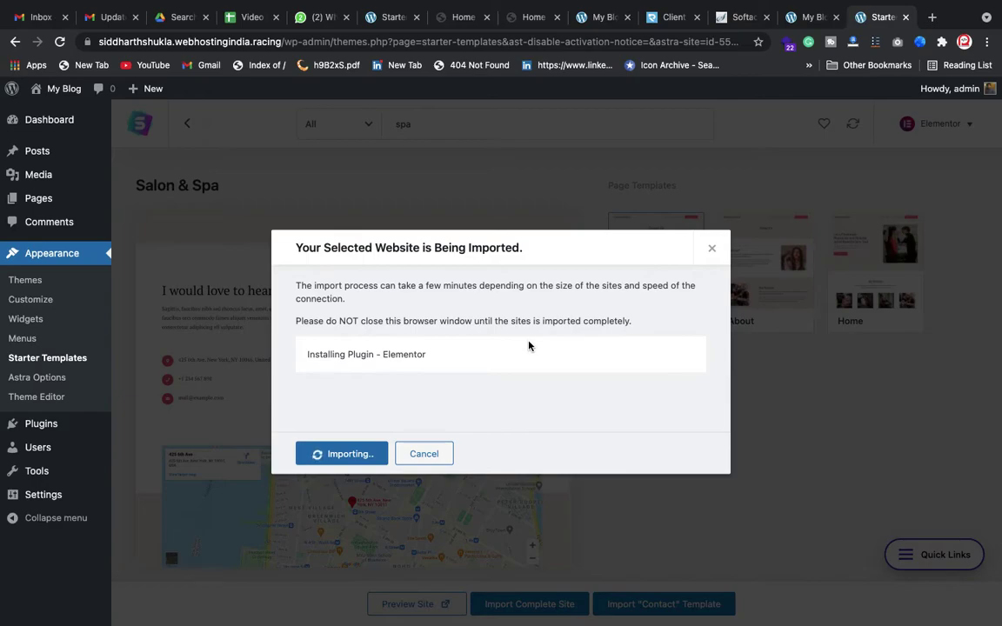
pyautogui.moveTo(376, 343); pyautogui.dragTo(374, 349)
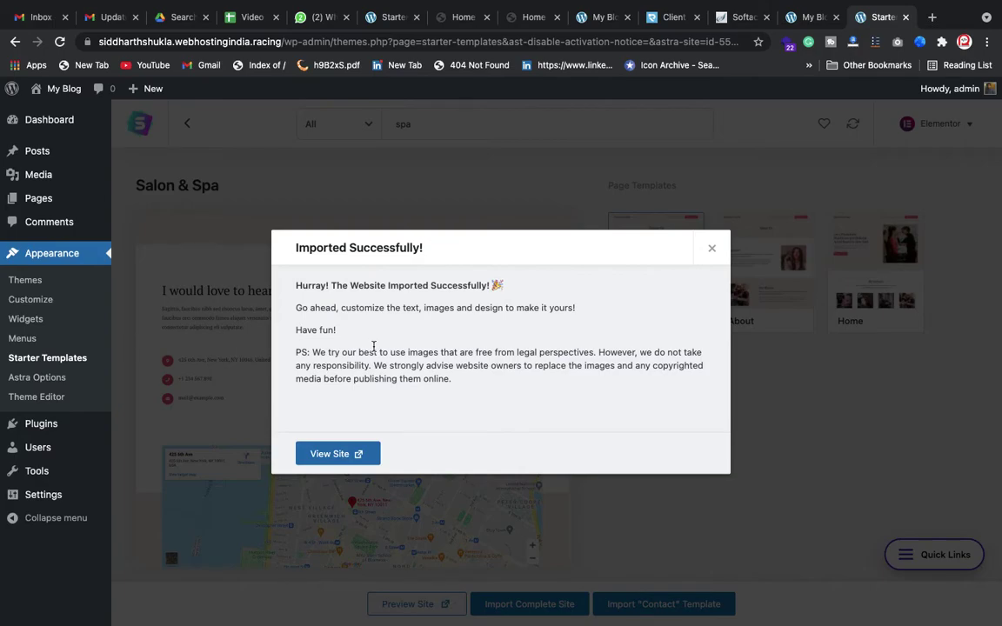
# Step: Open the imported Sharmila's Salon site in a new tab and launch the Customizer from it
pyautogui.click(339, 454)
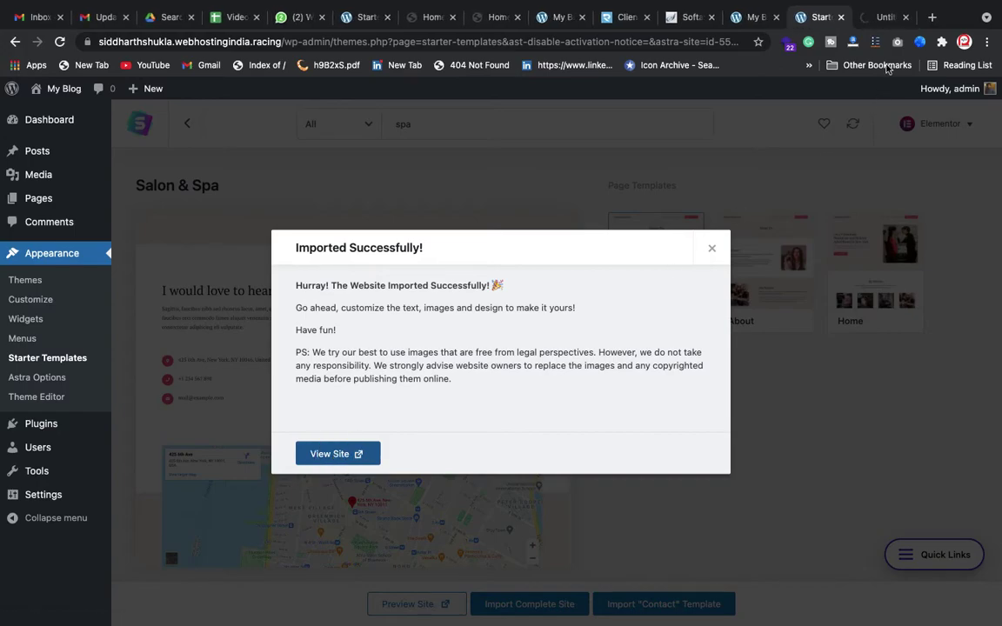
pyautogui.click(882, 18)
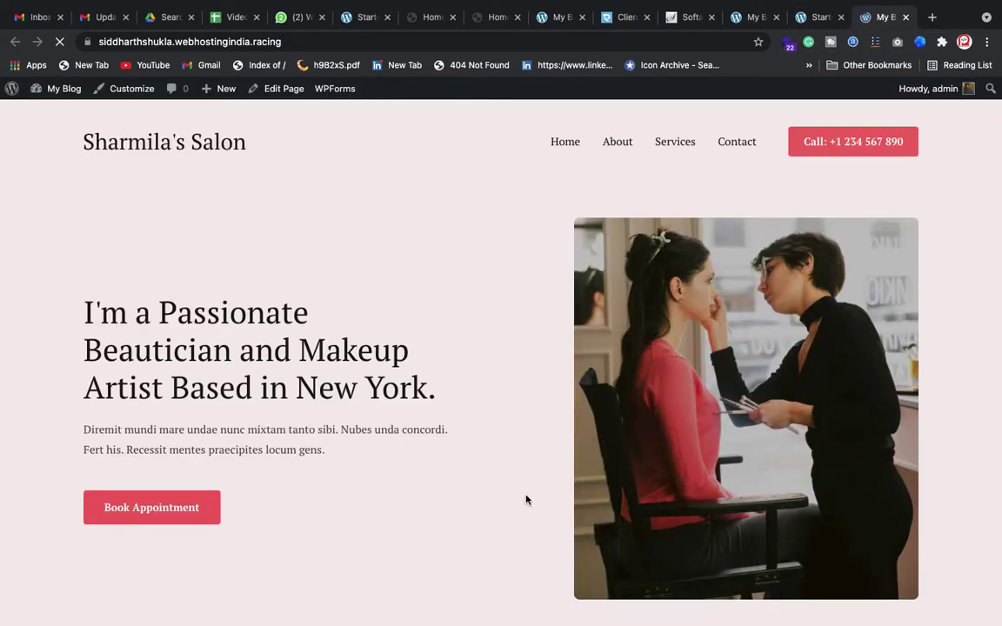
pyautogui.scroll(-7, 525, 499)
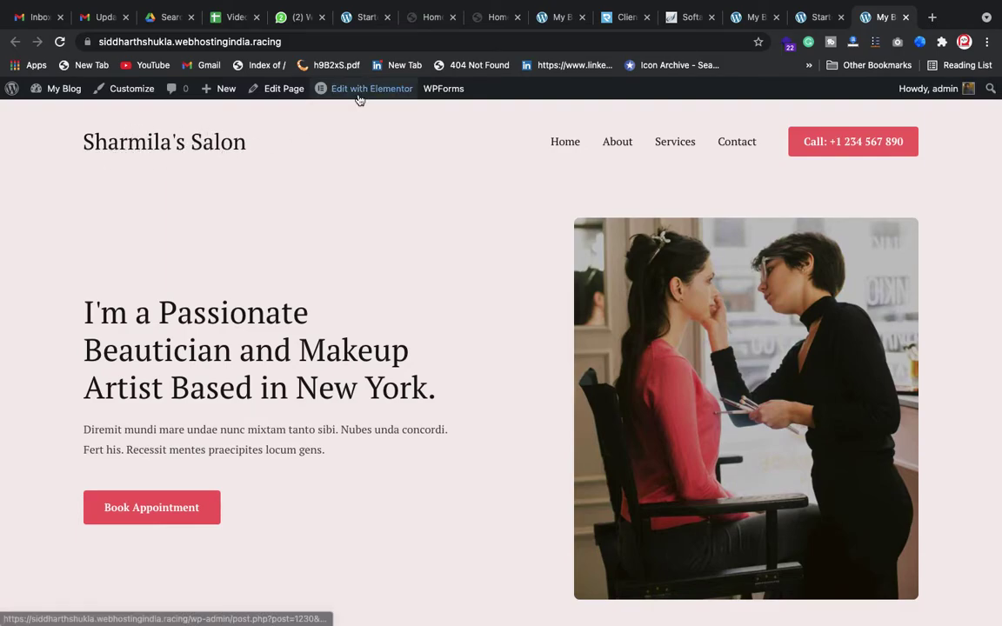
pyautogui.click(133, 94)
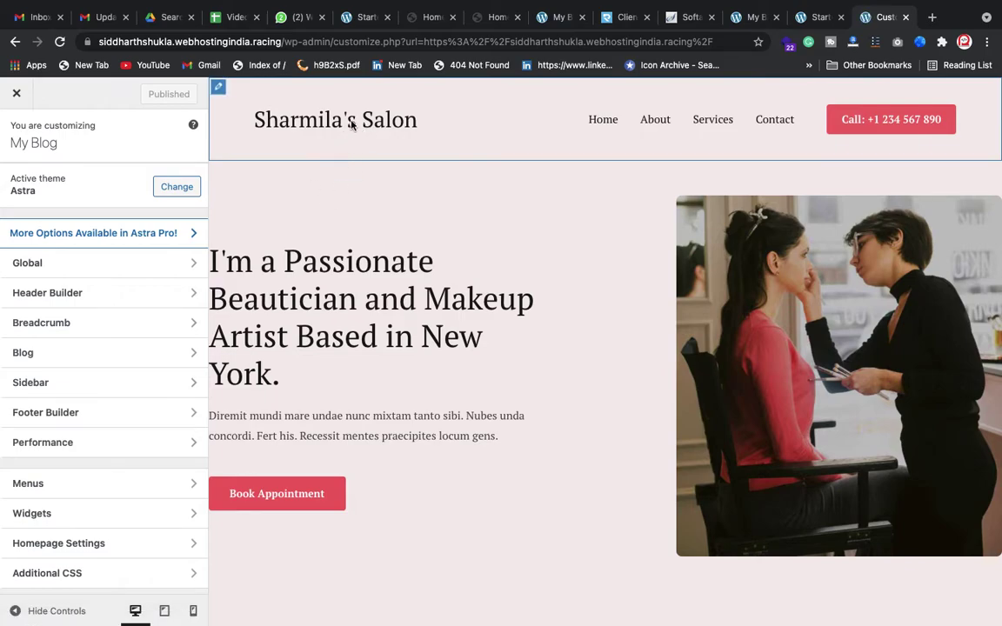
# Step: Open the header site title's logo settings and the Change Logo media dialog
pyautogui.click(219, 89)
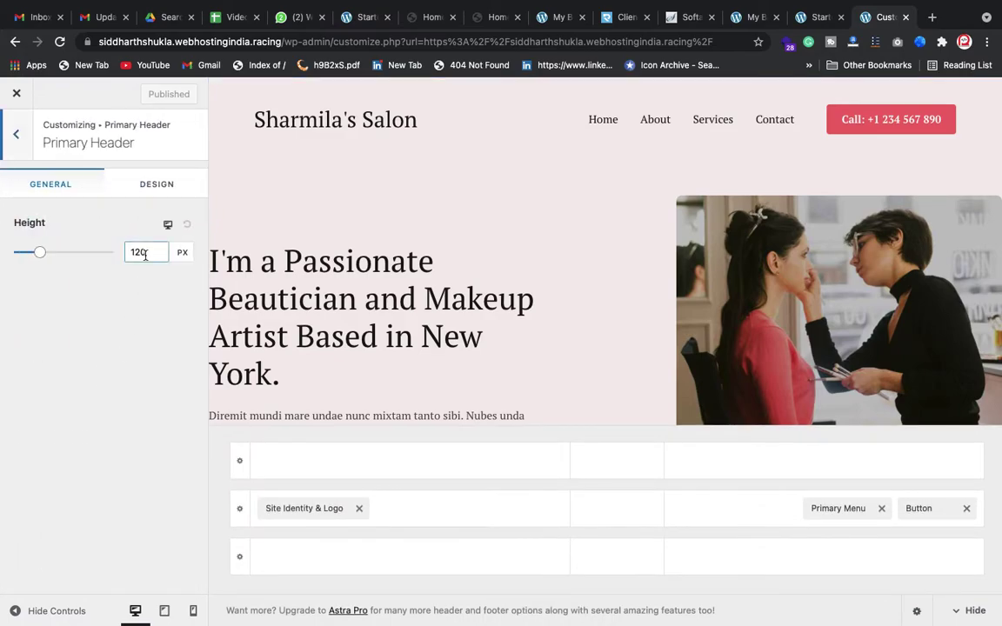
pyautogui.click(262, 106)
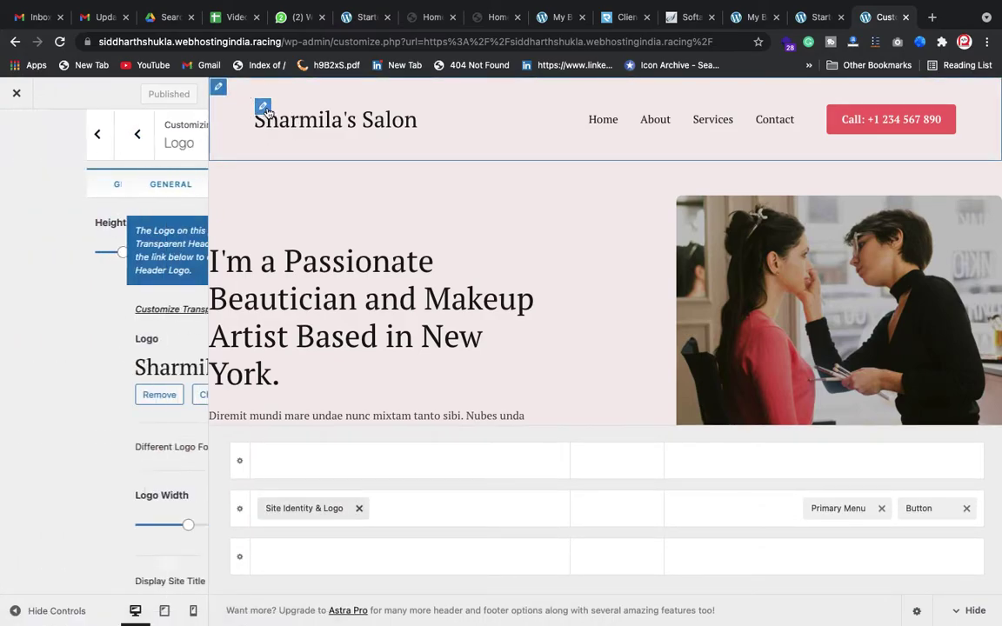
pyautogui.scroll(-1, 135, 339)
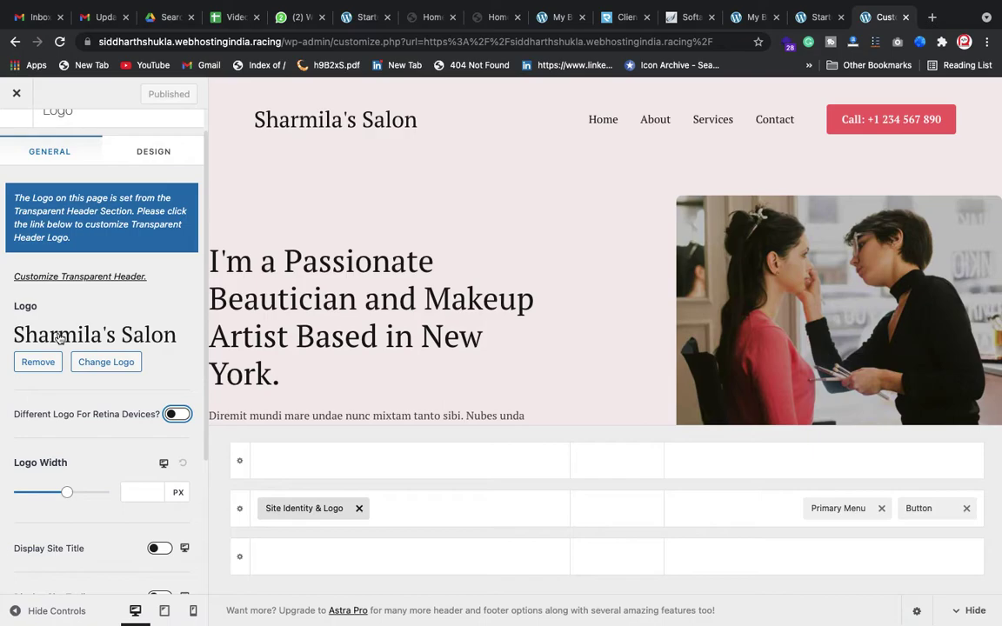
pyautogui.click(97, 367)
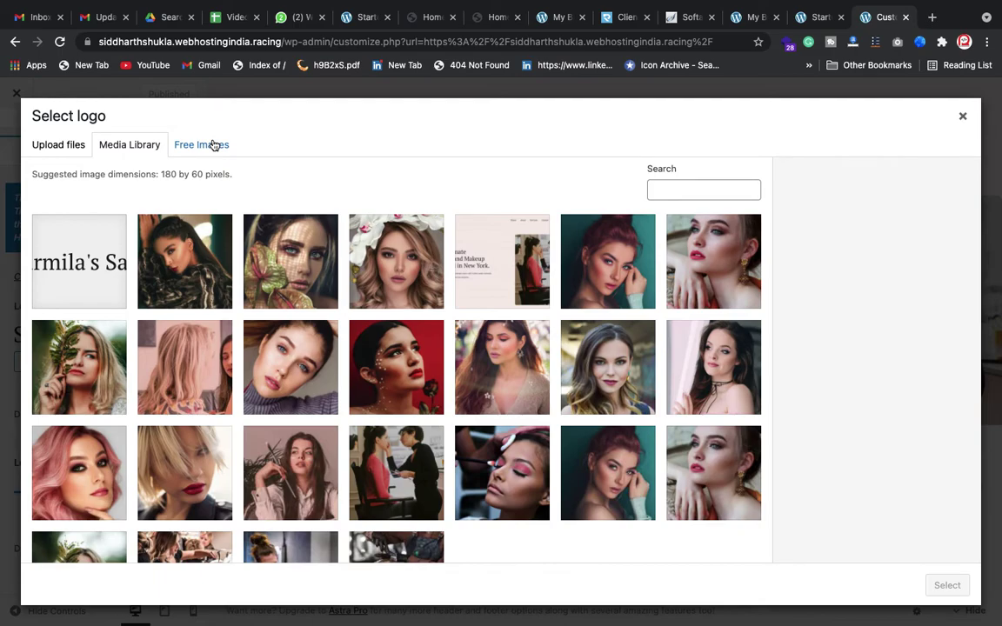
pyautogui.scroll(-3, 224, 336)
pyautogui.scroll(3, 223, 336)
# Step: Search Free Images for 'logo', then close the picker, keeping the Sharmila's Salon text logo
pyautogui.click(75, 150)
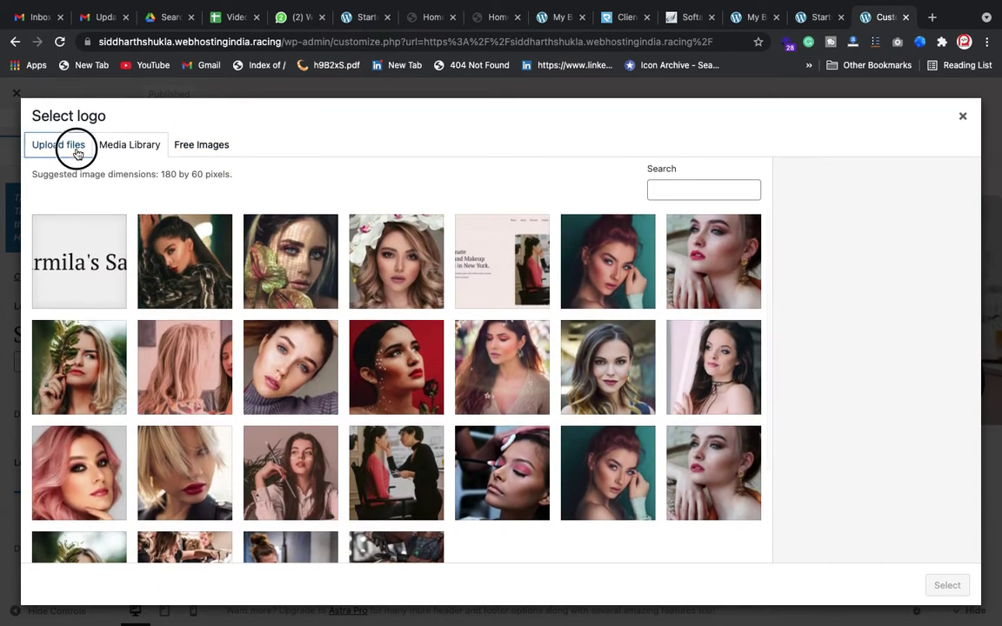
pyautogui.click(201, 146)
pyautogui.click(360, 173)
pyautogui.write('logo')
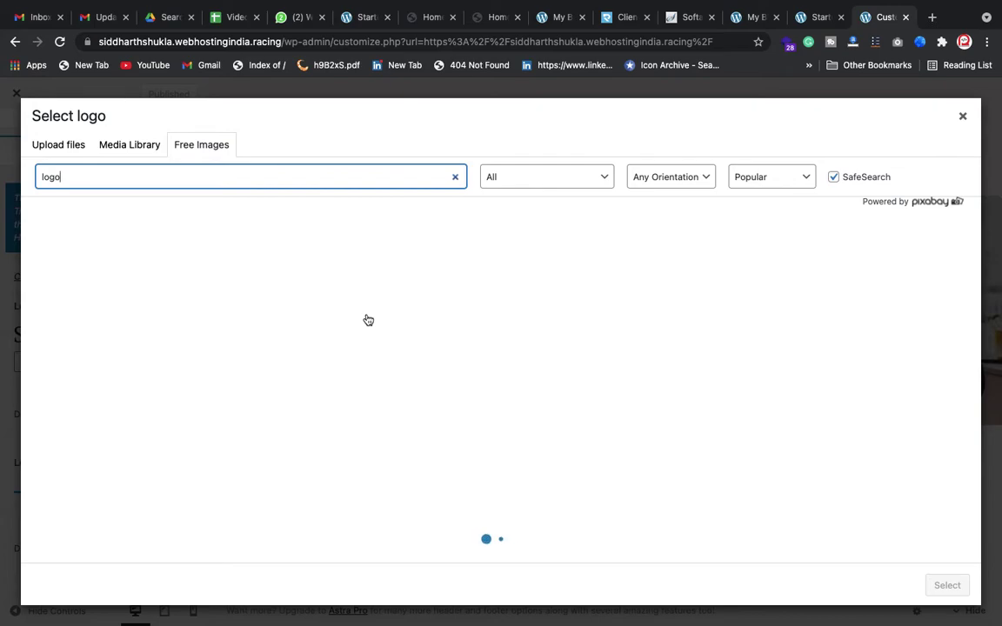
pyautogui.scroll(-10, 368, 320)
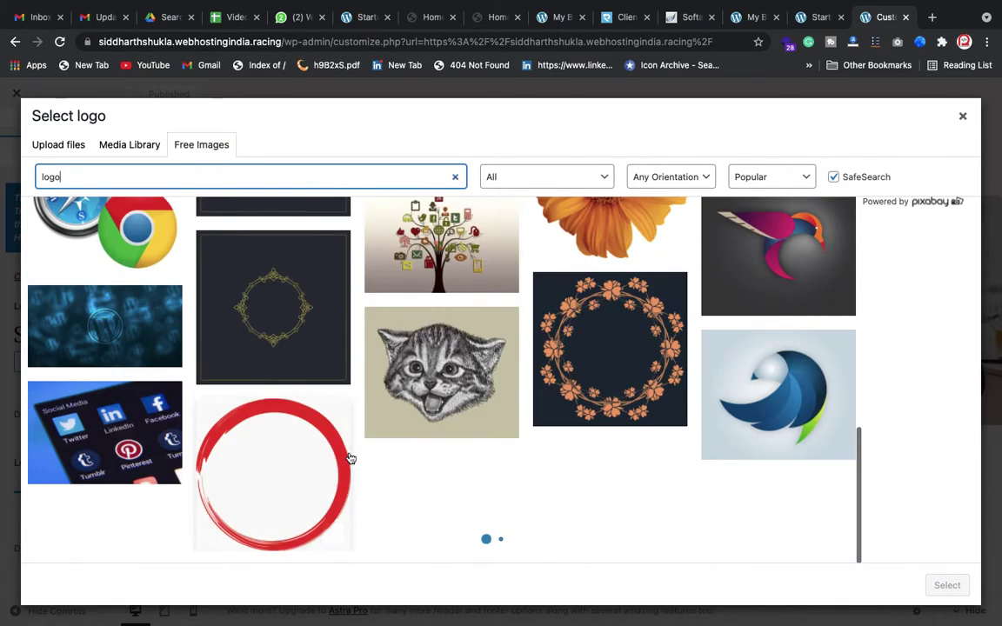
pyautogui.scroll(-10, 351, 458)
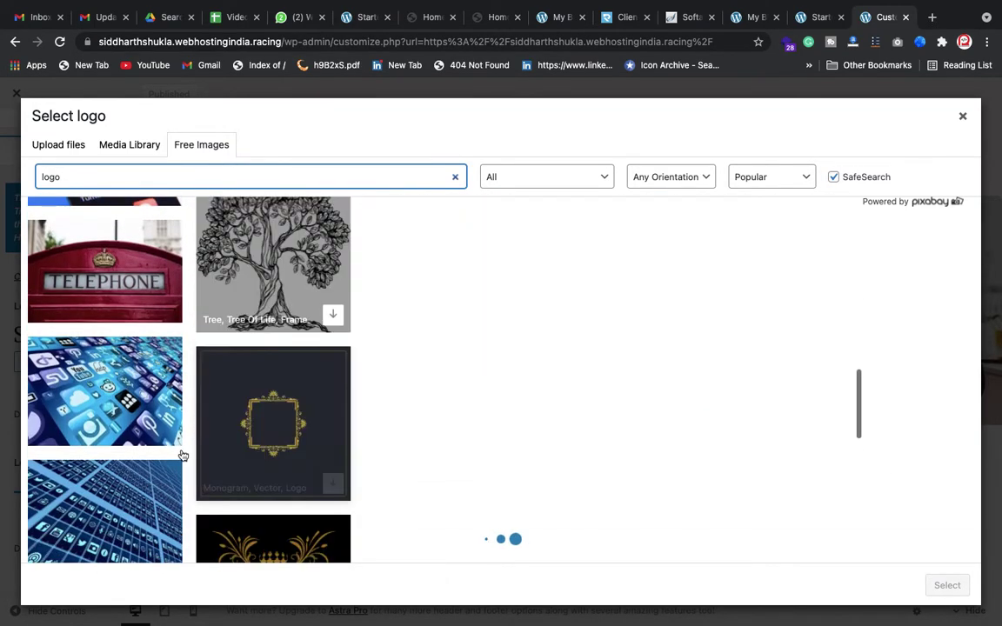
pyautogui.scroll(5, 155, 324)
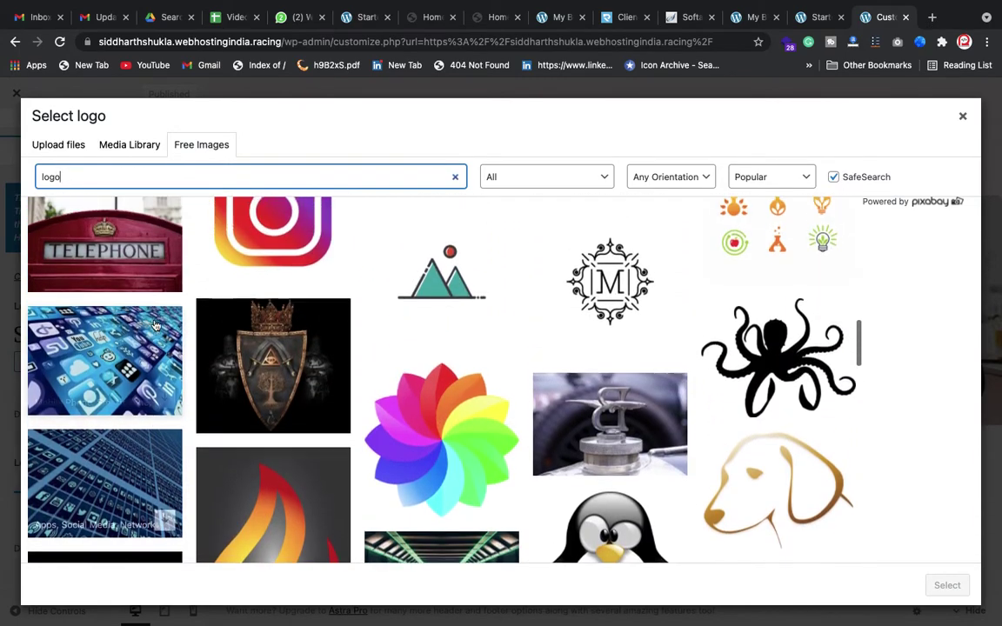
pyautogui.scroll(-10, 154, 324)
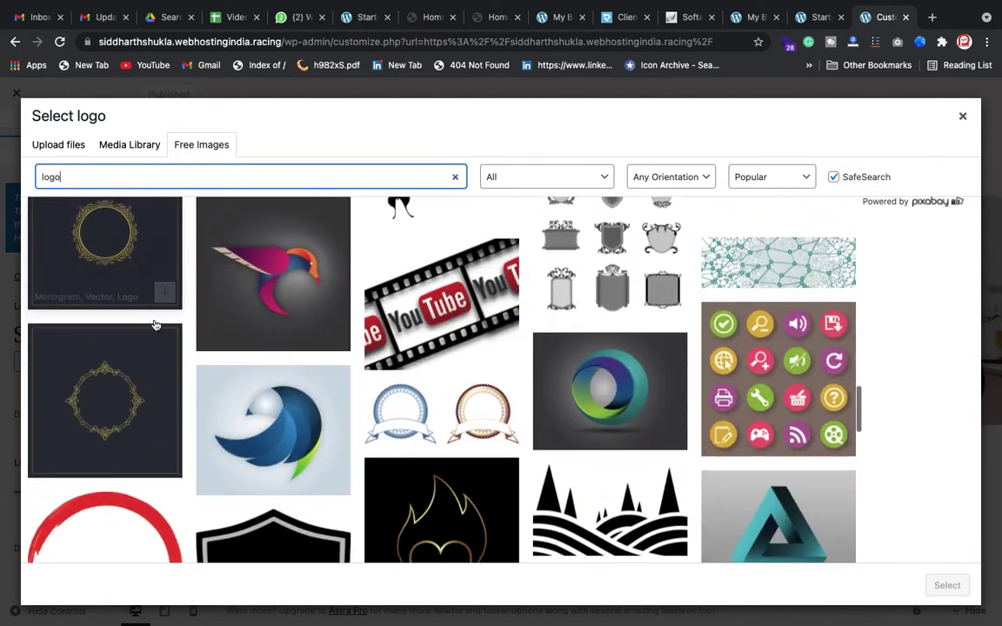
pyautogui.scroll(-10, 155, 325)
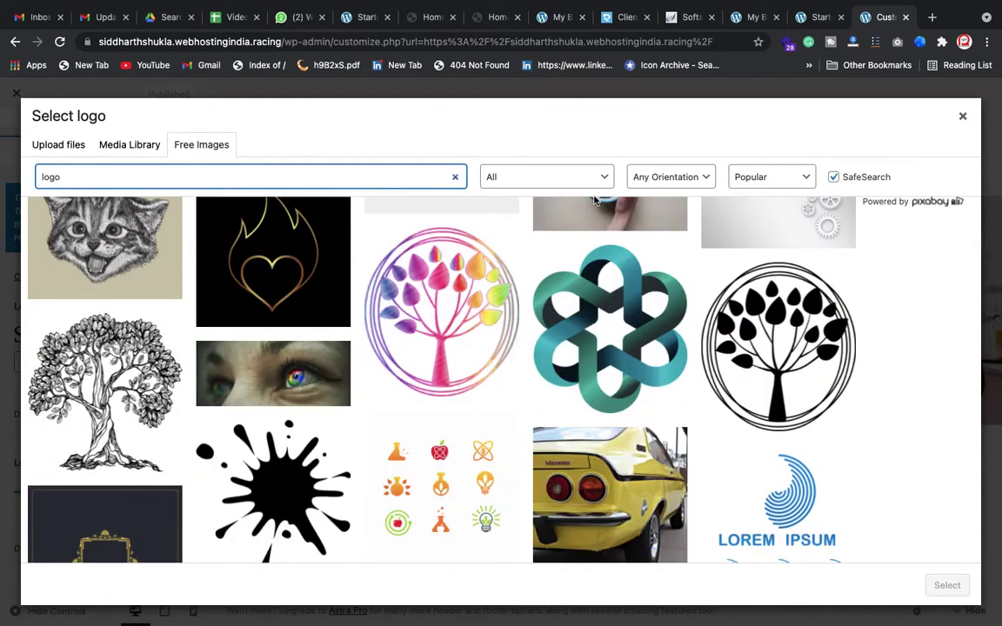
pyautogui.click(962, 118)
pyautogui.scroll(-2, 375, 326)
pyautogui.scroll(2, 296, 176)
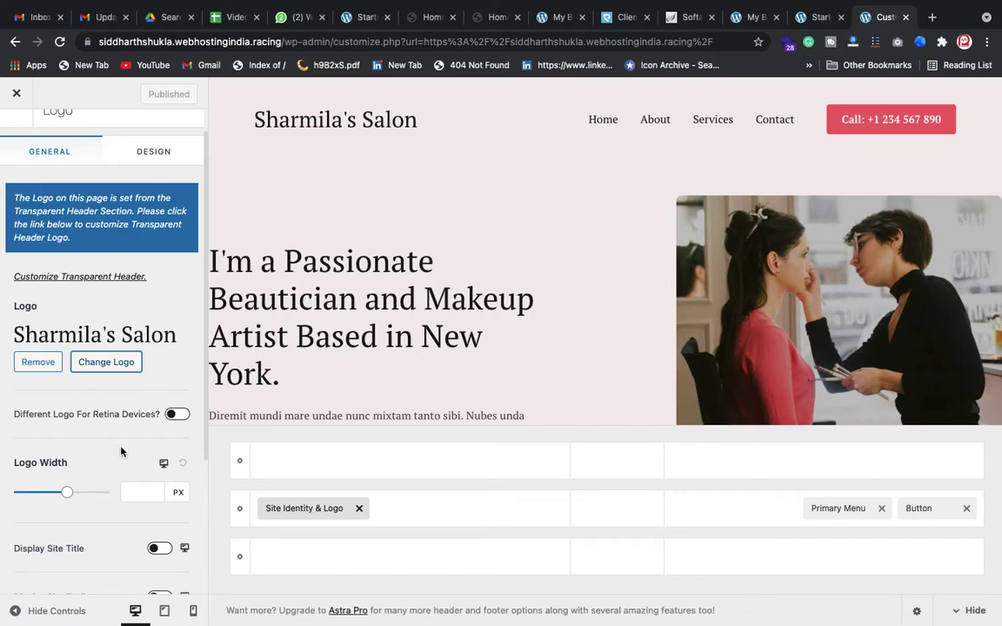
pyautogui.scroll(-5, 110, 407)
pyautogui.scroll(6, 125, 290)
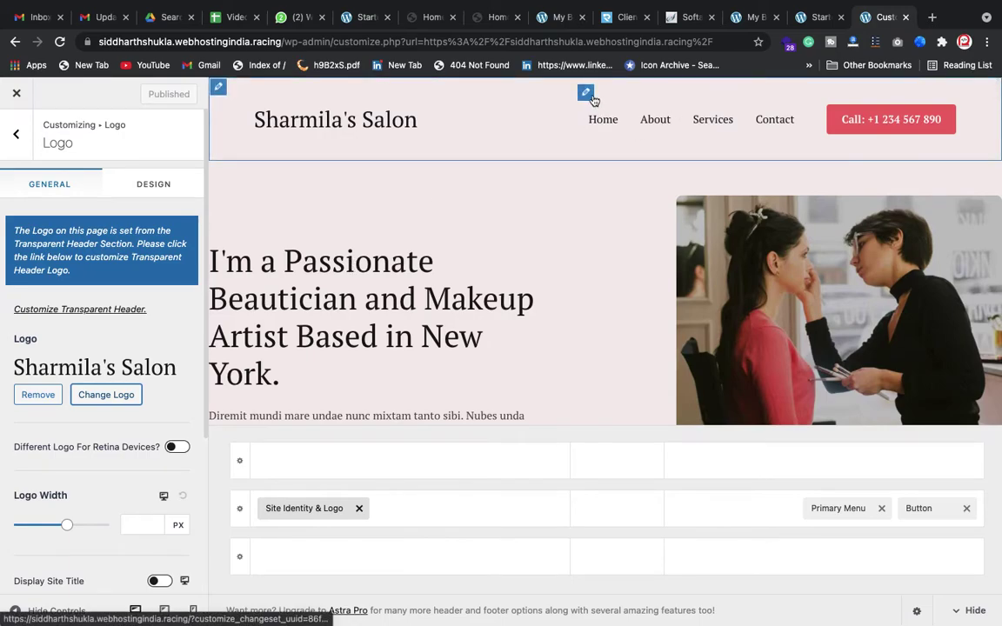
# Step: Set the primary menu's Submenu Width to 1075 px, then return to the main Customizer list
pyautogui.click(585, 92)
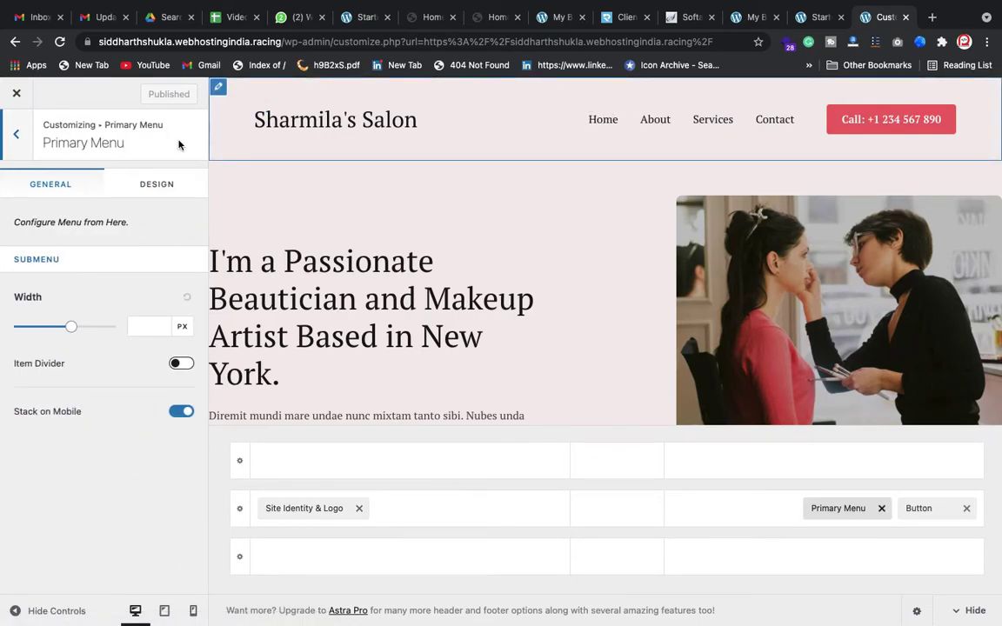
pyautogui.moveTo(73, 328)
pyautogui.mouseDown()
pyautogui.moveTo(101, 328)
pyautogui.moveTo(76, 328)
pyautogui.mouseUp()
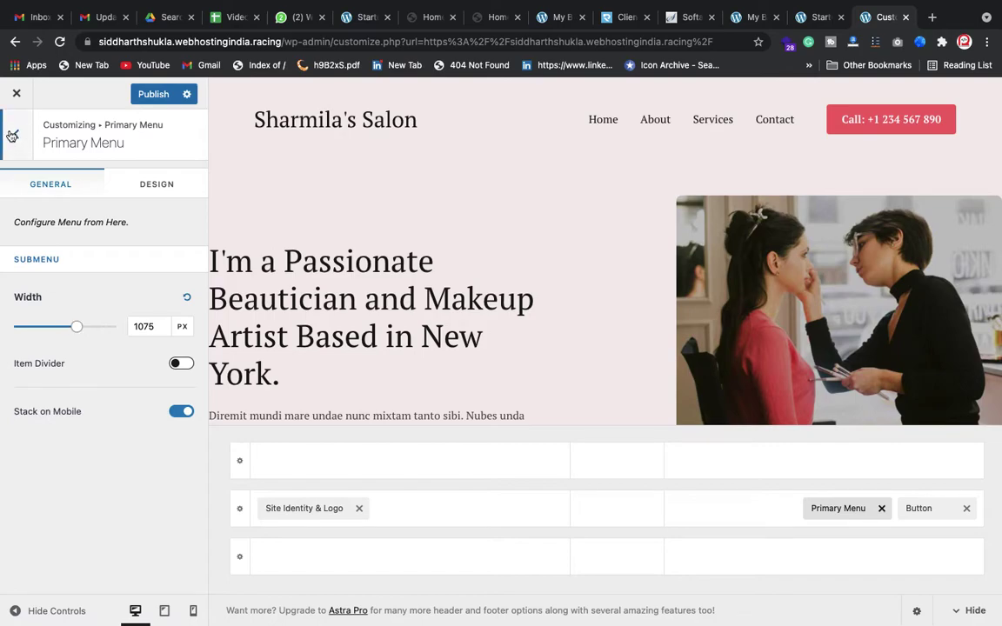
pyautogui.click(12, 135)
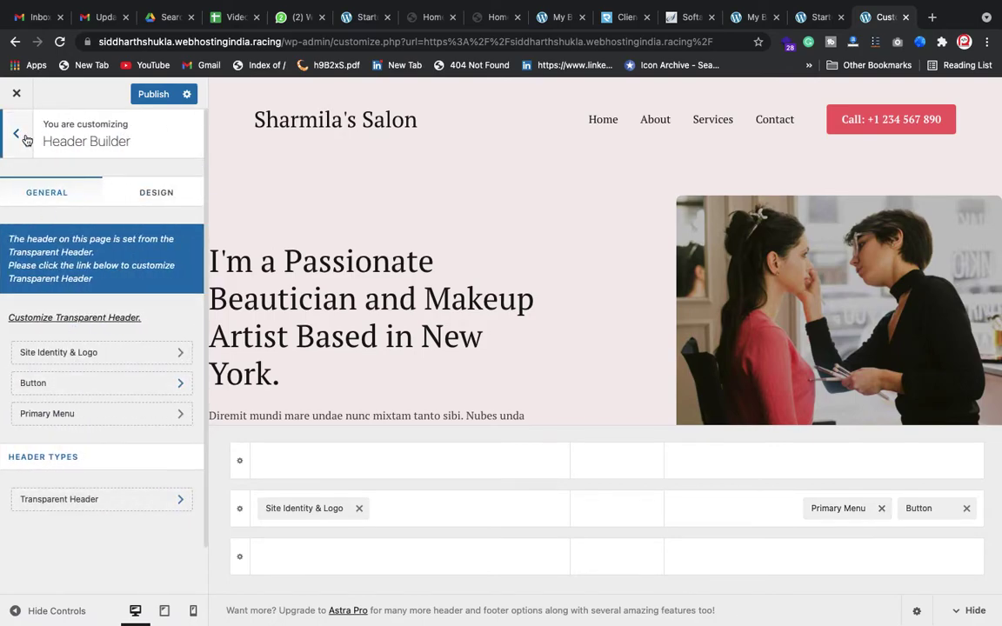
pyautogui.click(9, 137)
# Step: Move Home down and back to the top of the Primary Menu, then publish
pyautogui.click(101, 483)
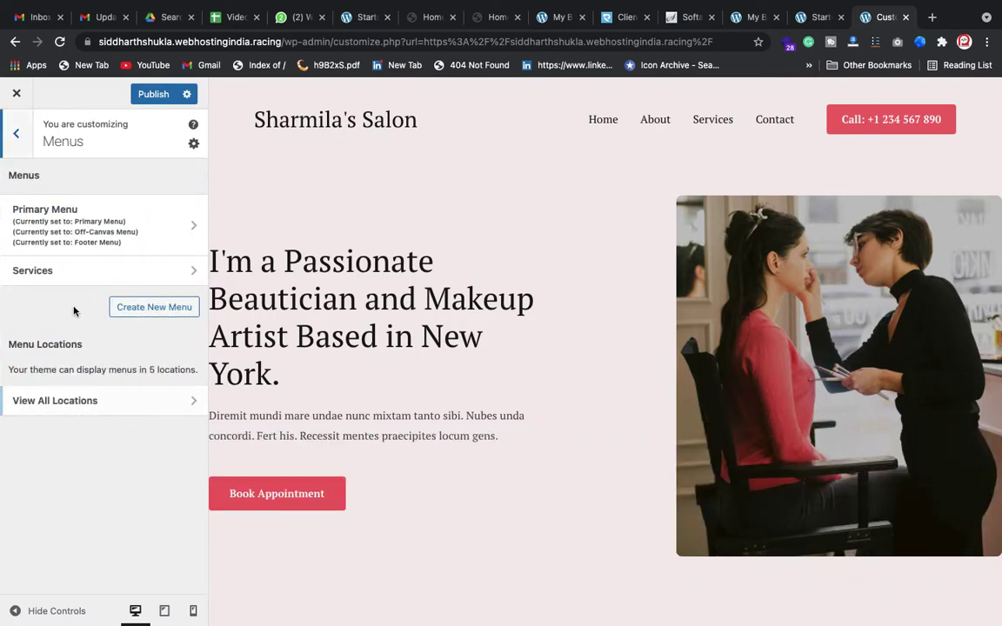
pyautogui.click(132, 226)
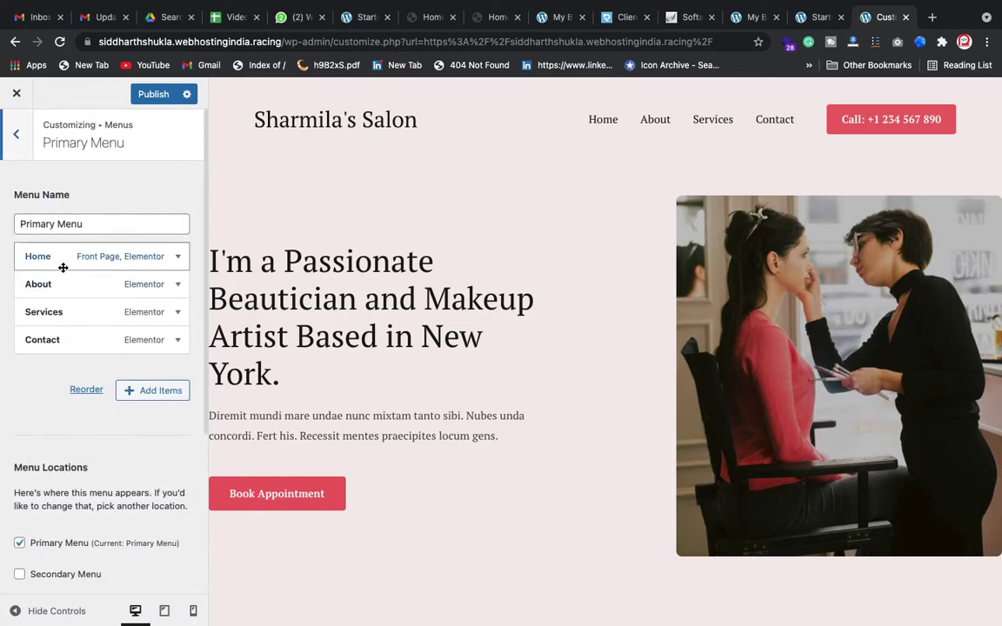
pyautogui.moveTo(96, 259); pyautogui.dragTo(100, 307)
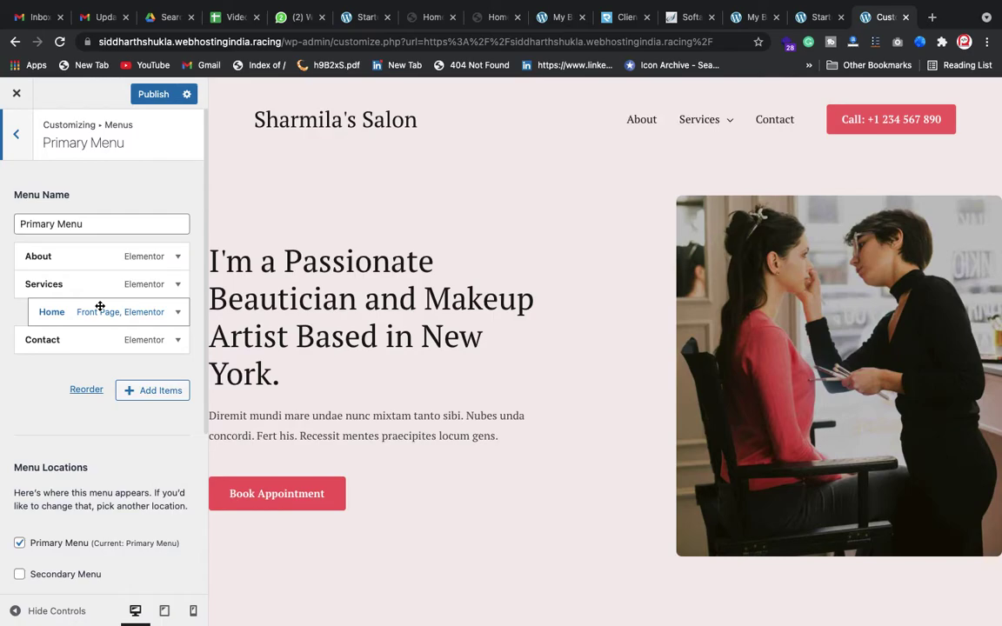
pyautogui.moveTo(100, 306); pyautogui.dragTo(90, 239)
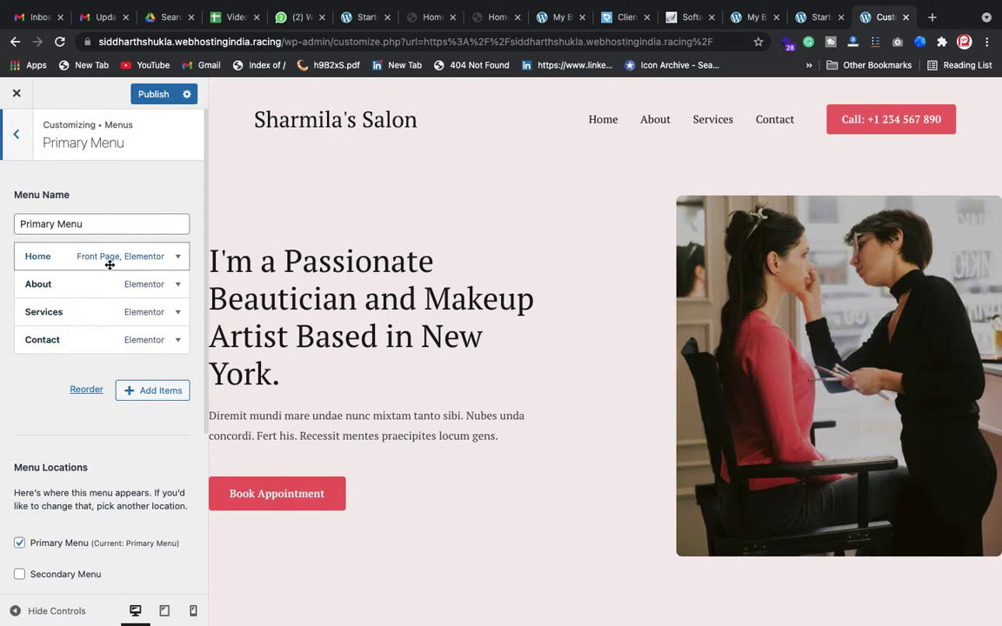
pyautogui.click(153, 93)
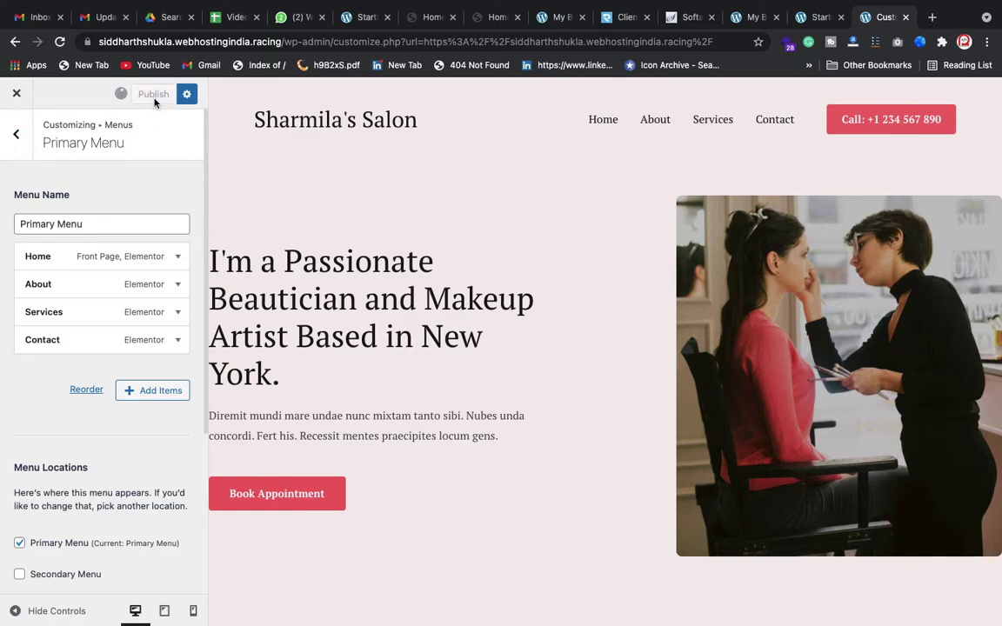
pyautogui.click(21, 142)
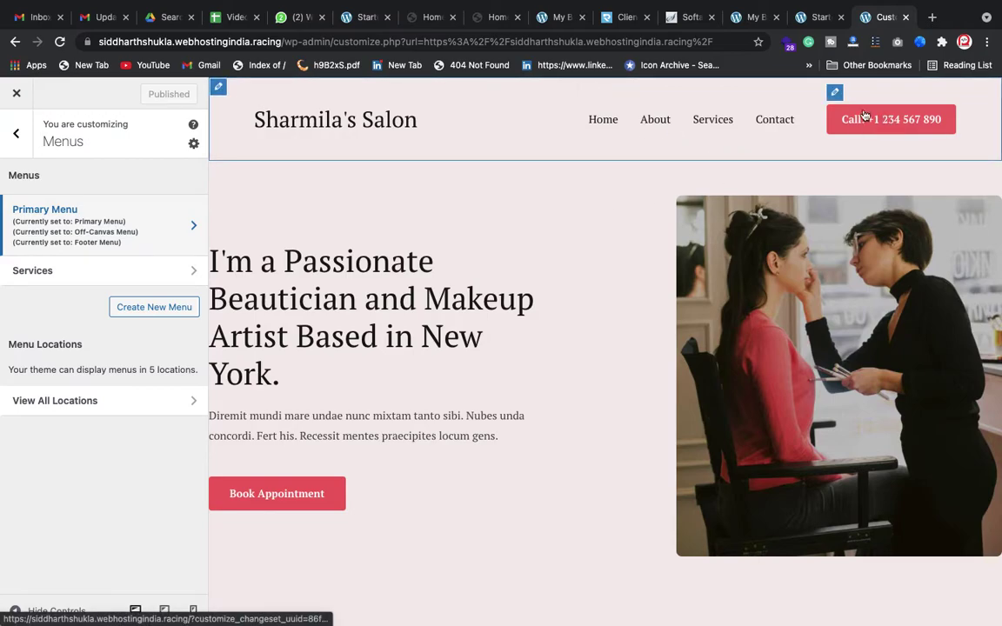
pyautogui.click(566, 154)
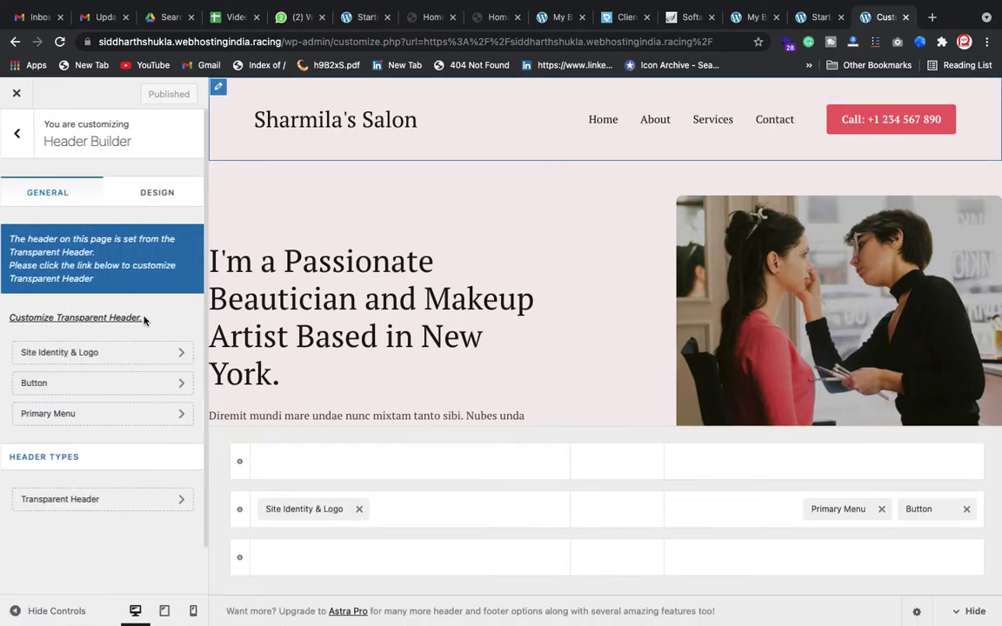
# Step: Check the header call button's phone number text, then open the Primary Footer settings
pyautogui.click(102, 382)
pyautogui.moveTo(138, 246); pyautogui.dragTo(47, 250)
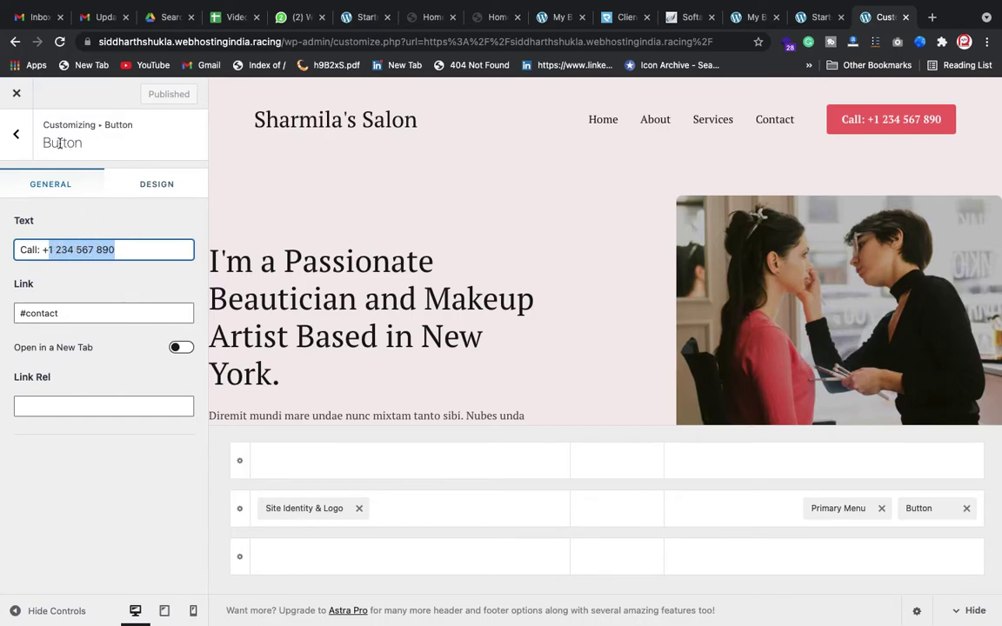
pyautogui.click(16, 133)
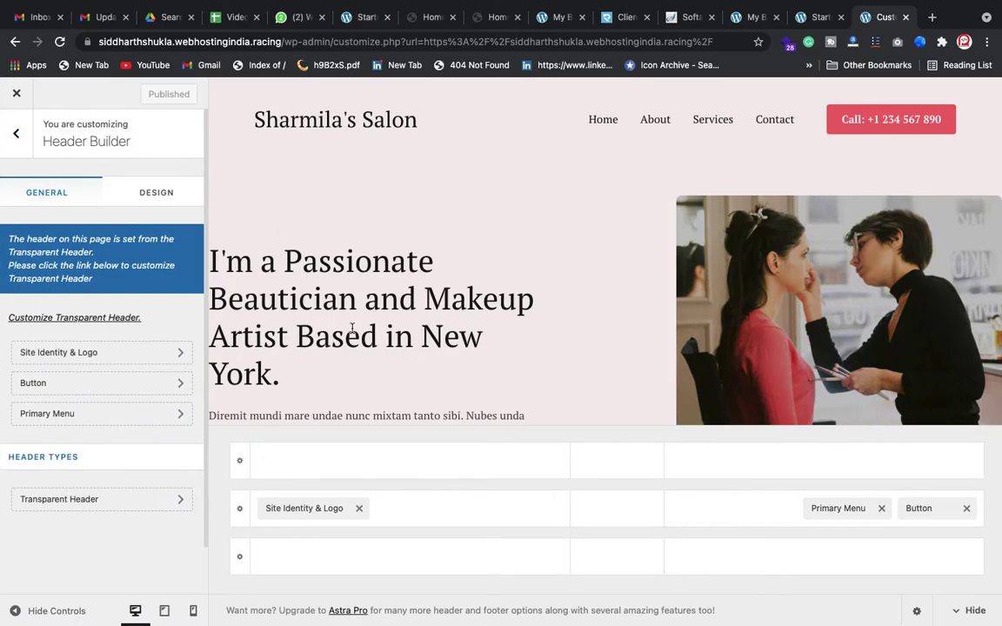
pyautogui.scroll(-20, 352, 328)
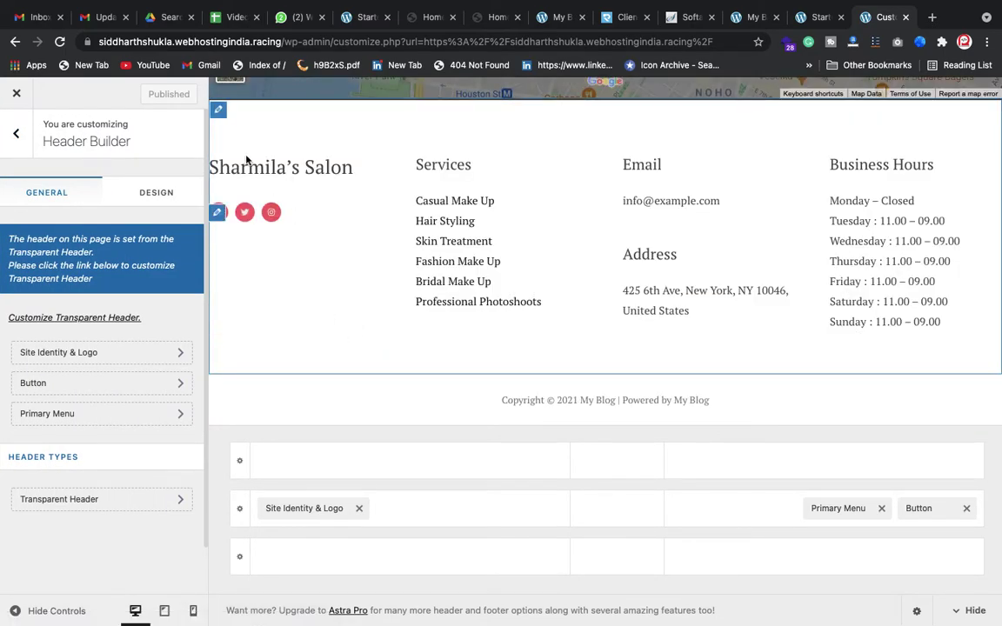
pyautogui.click(218, 109)
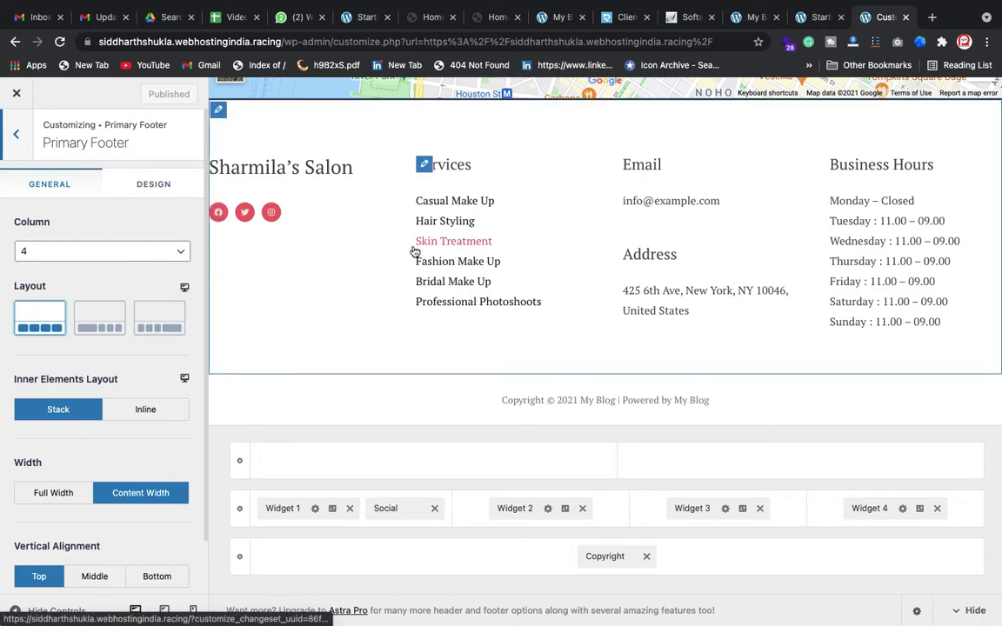
# Step: Review the footer Facebook, Twitter and Instagram social icon settings
pyautogui.click(218, 213)
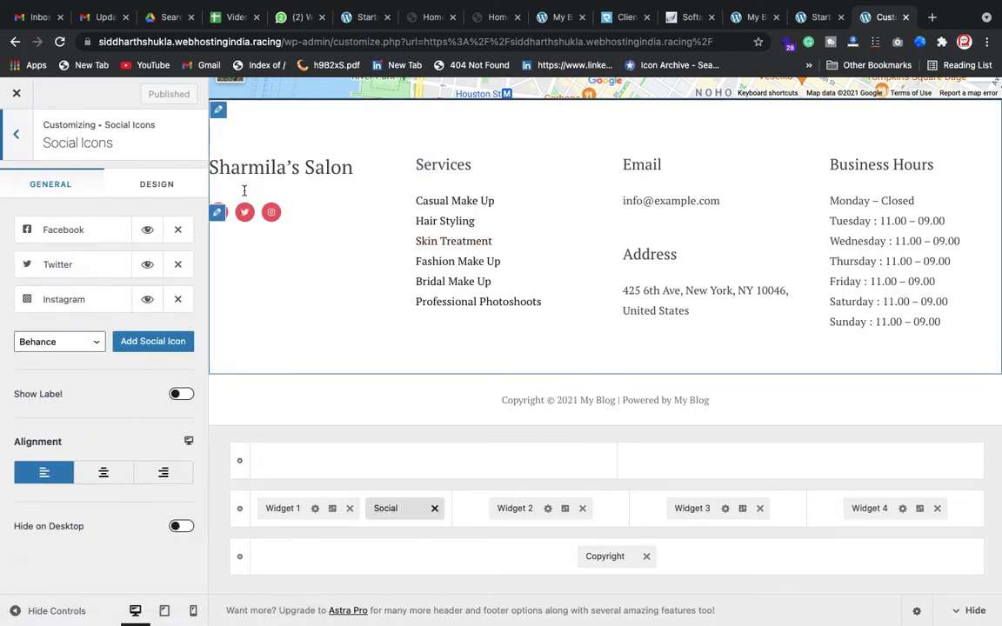
pyautogui.click(91, 230)
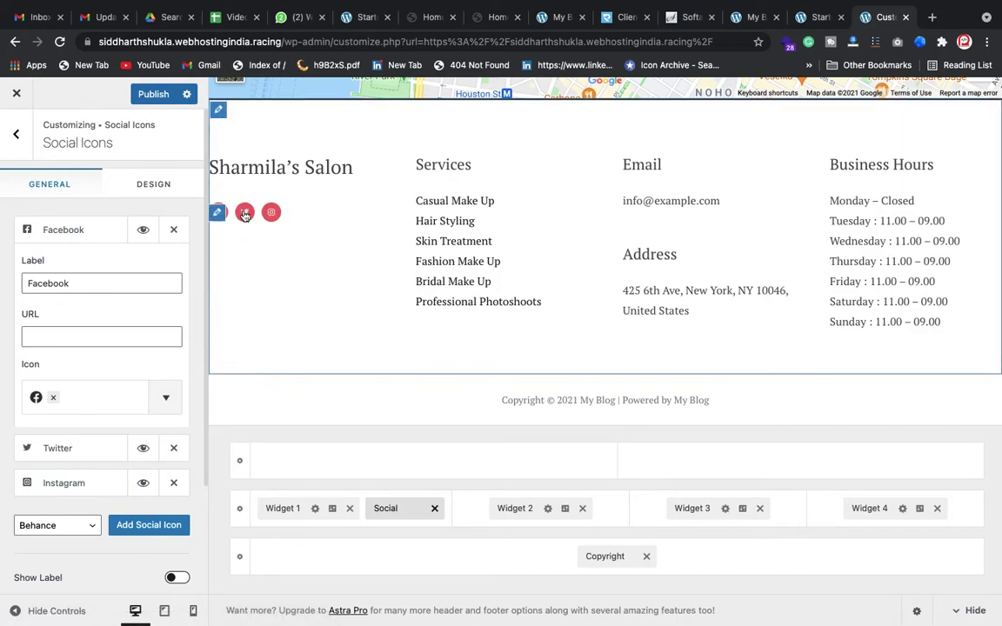
pyautogui.click(85, 333)
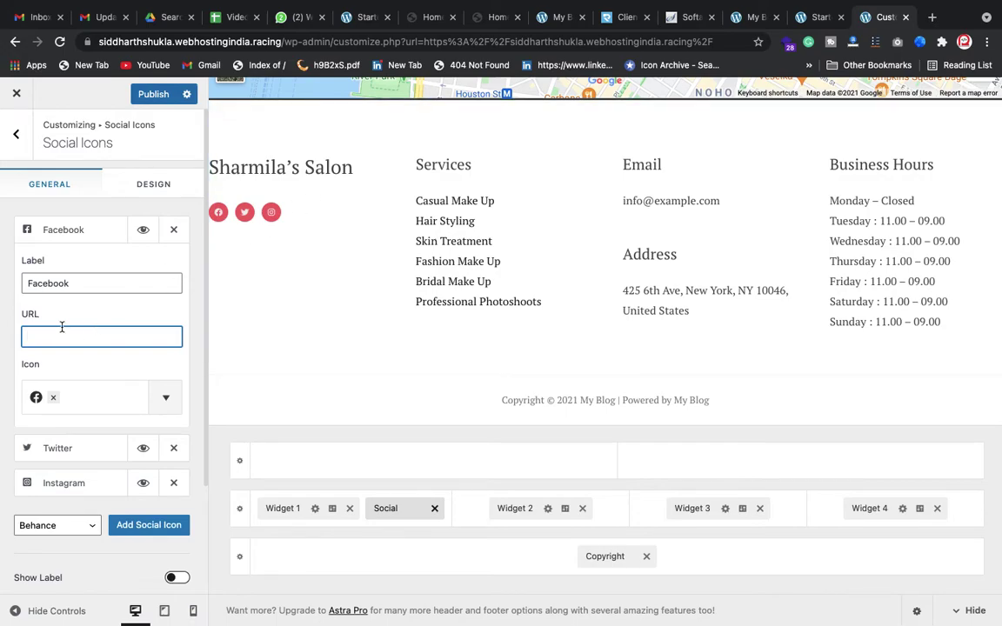
pyautogui.click(84, 230)
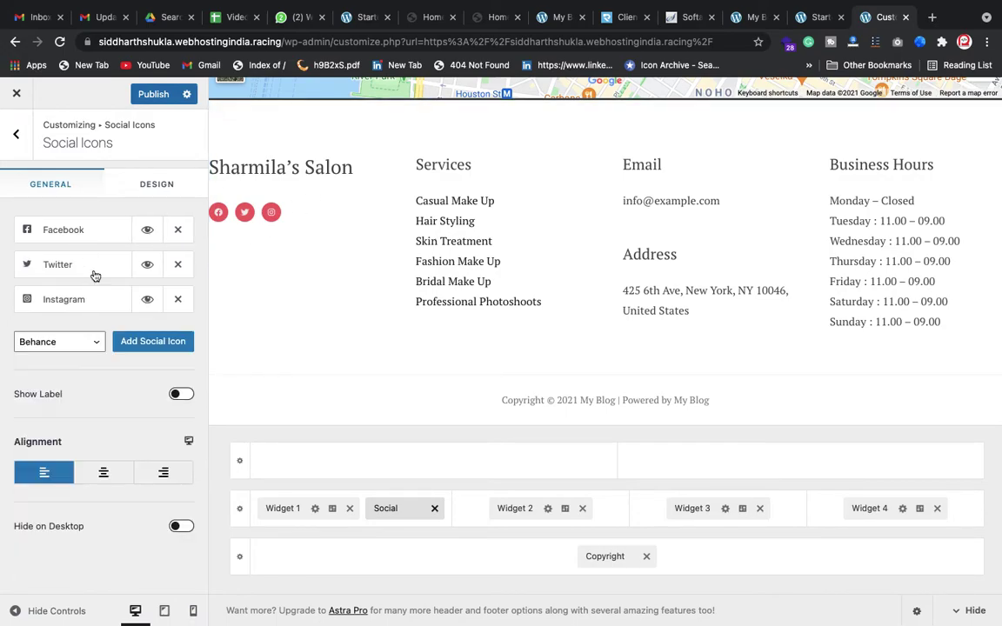
pyautogui.click(96, 265)
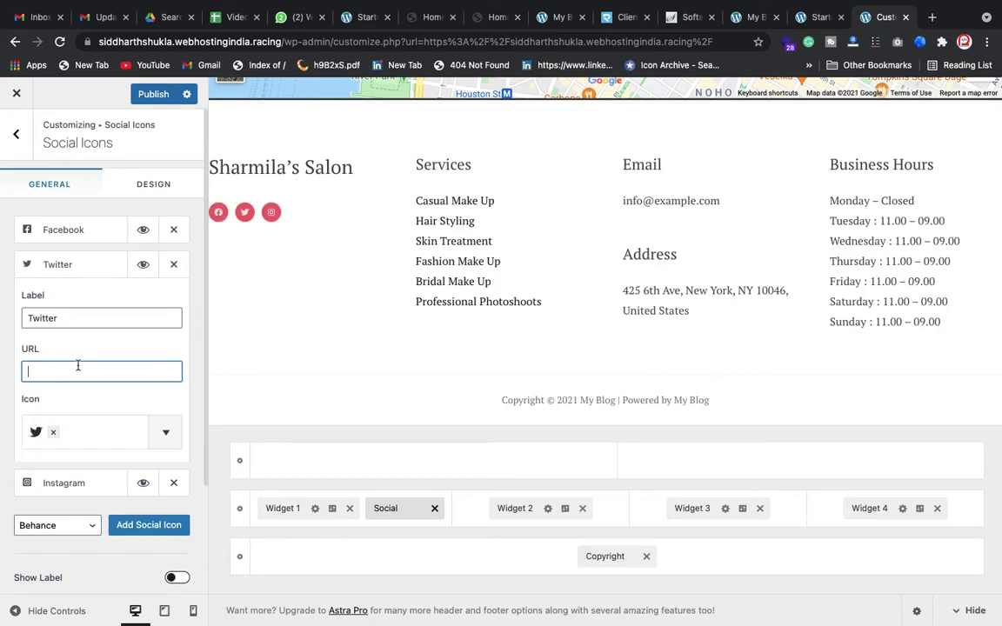
pyautogui.click(81, 270)
pyautogui.click(84, 300)
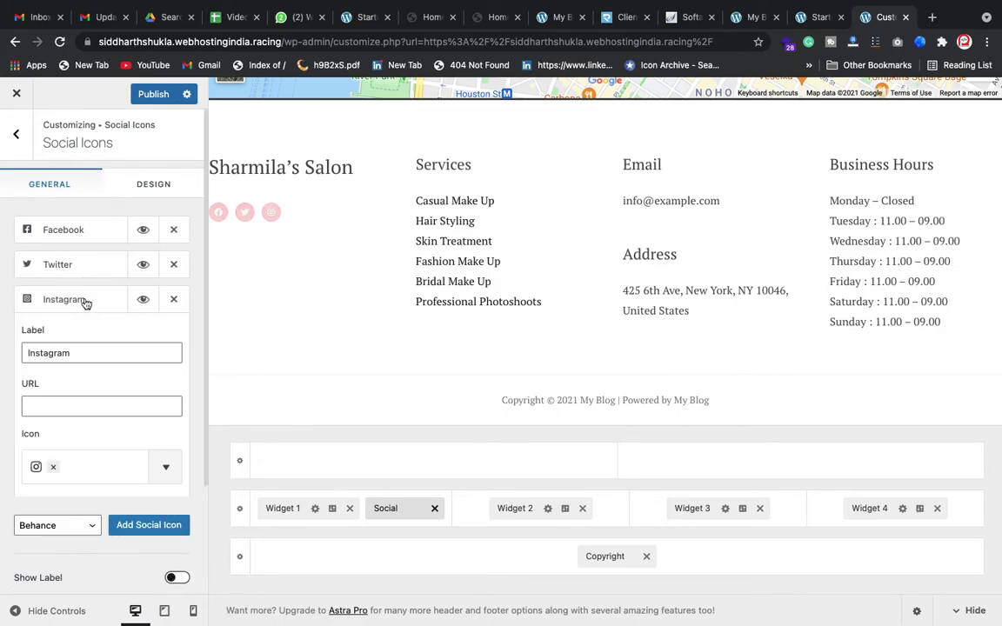
pyautogui.click(86, 300)
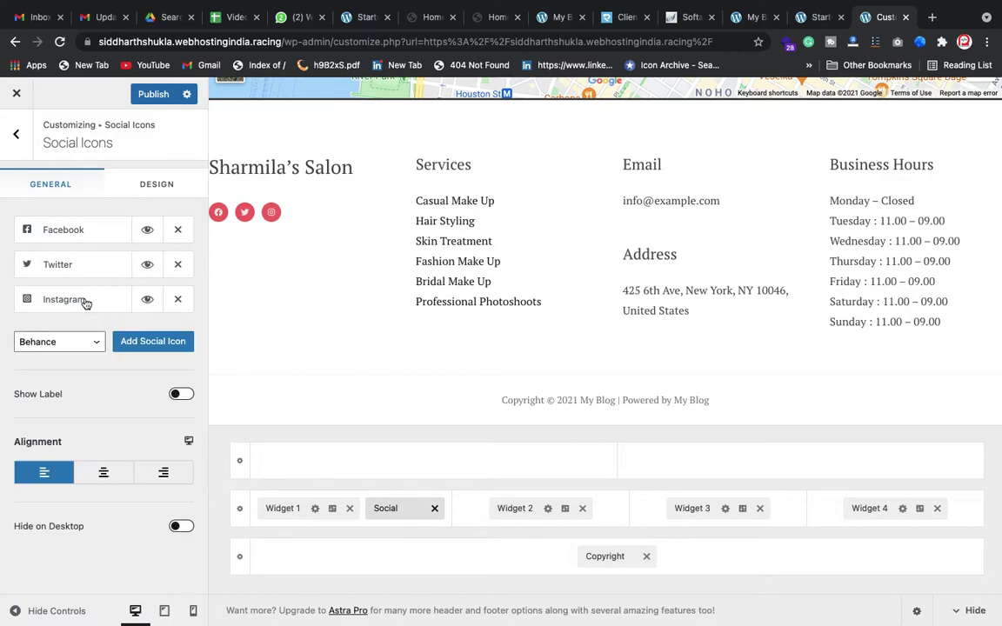
# Step: Add a YouTube social icon to the footer and publish the change
pyautogui.click(74, 343)
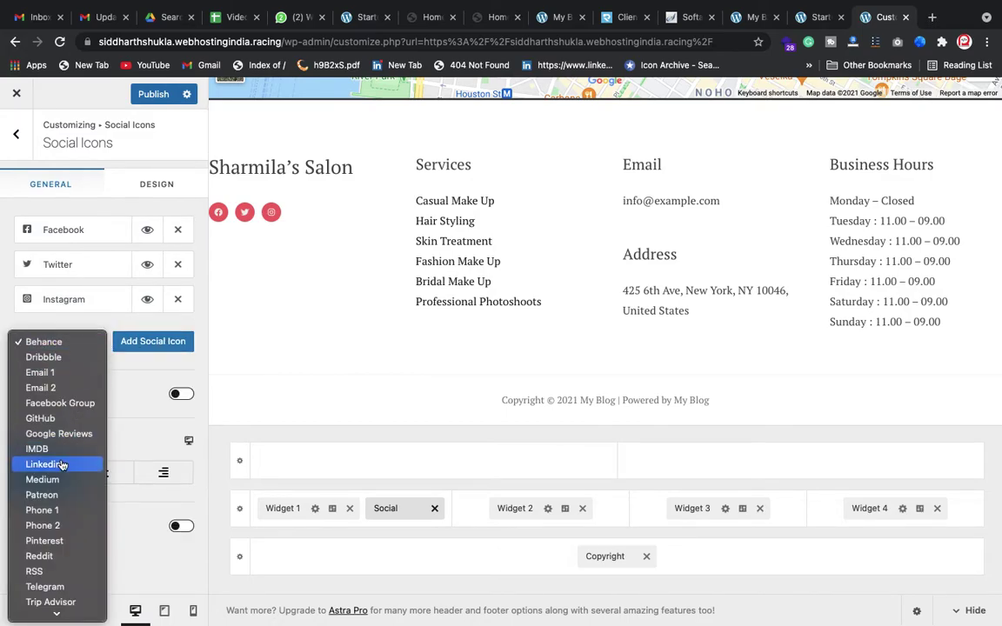
pyautogui.press('y')
pyautogui.press('Return')
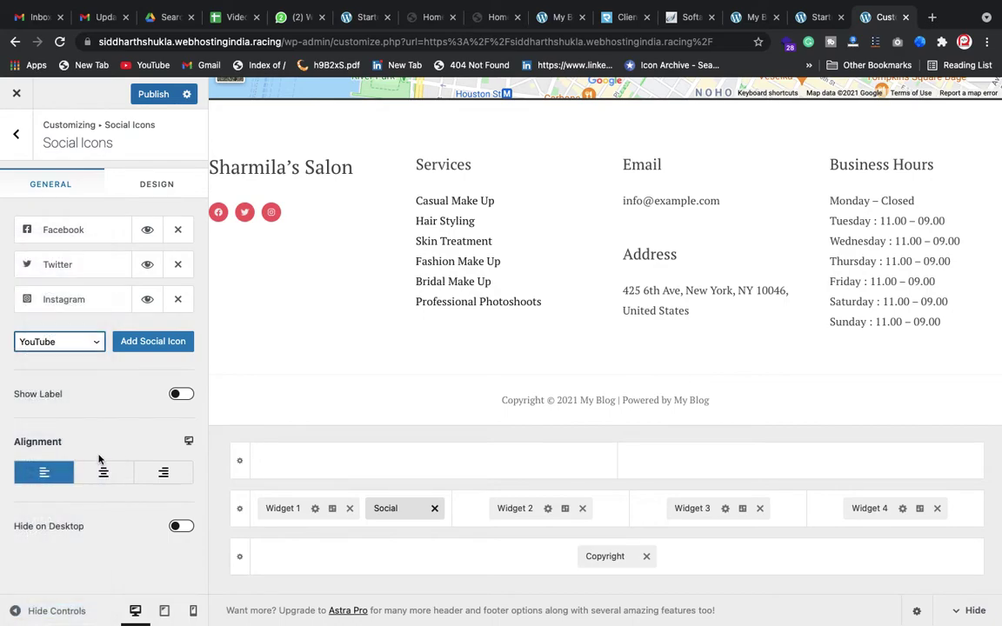
pyautogui.click(157, 344)
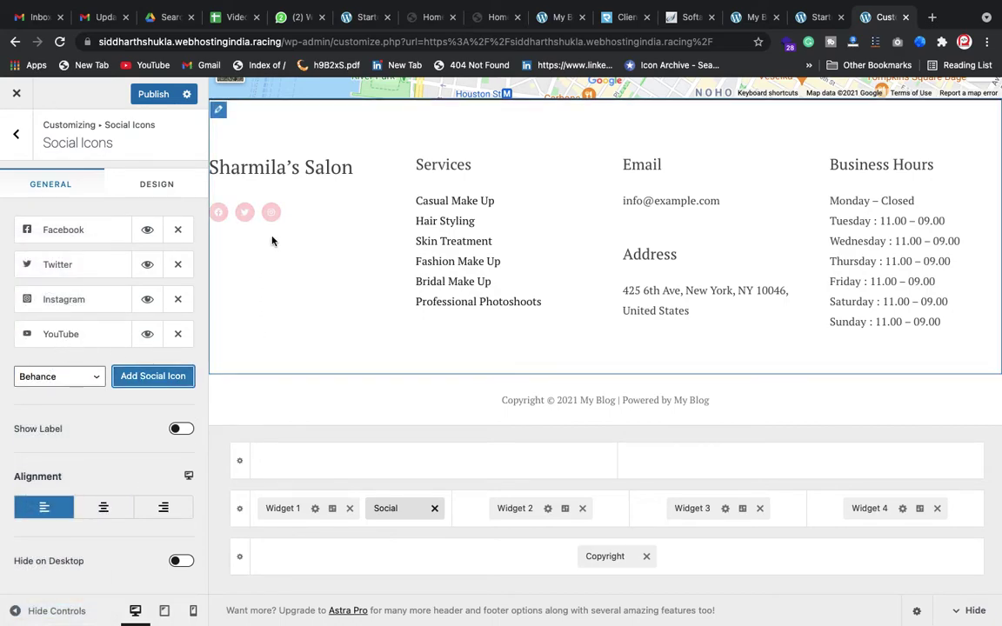
pyautogui.click(150, 90)
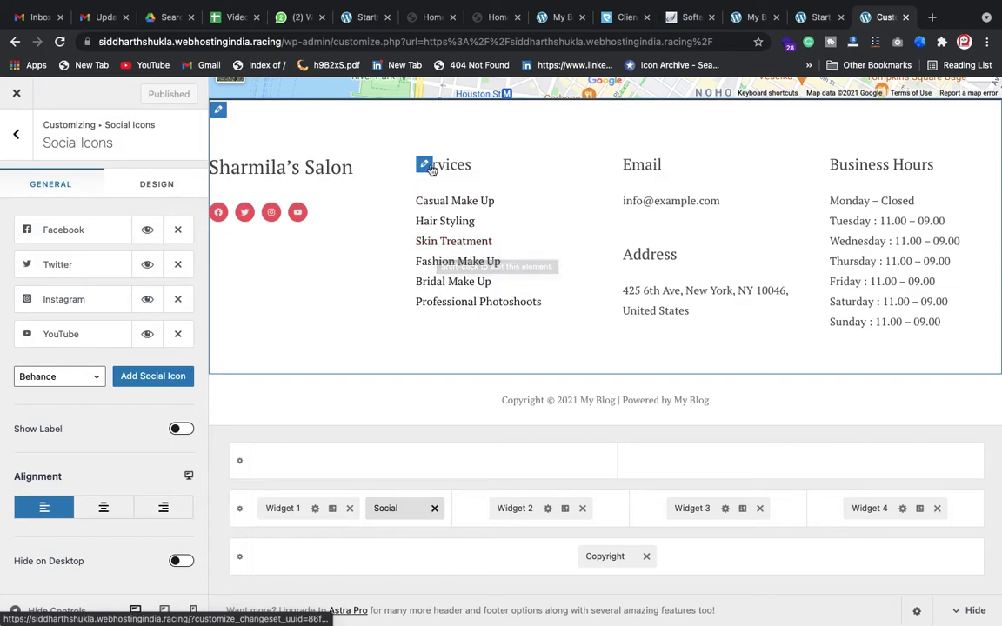
# Step: Remove the Casual Make Up item from the footer Services menu
pyautogui.click(427, 167)
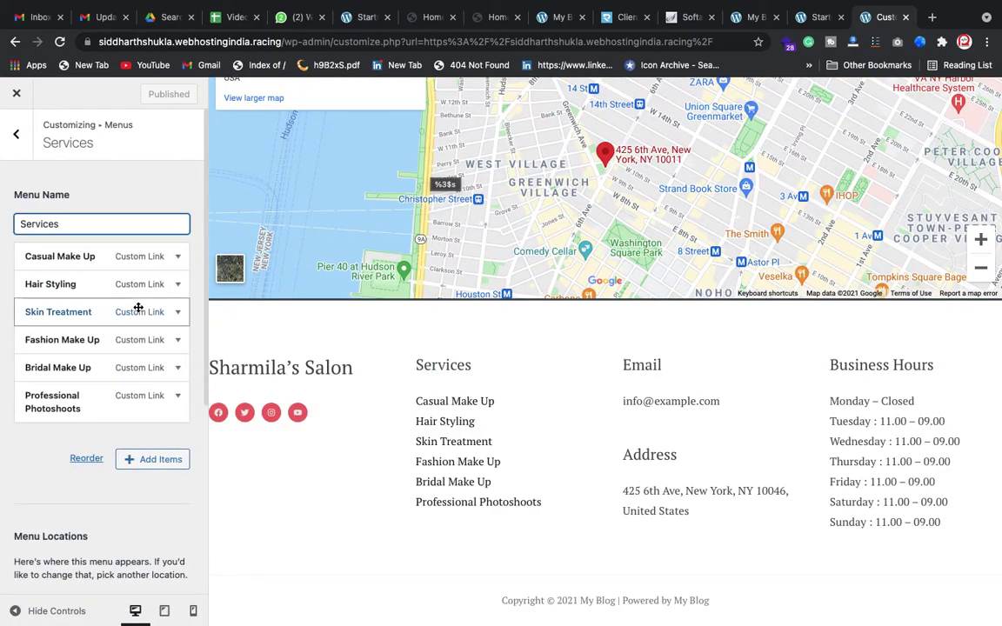
pyautogui.click(176, 257)
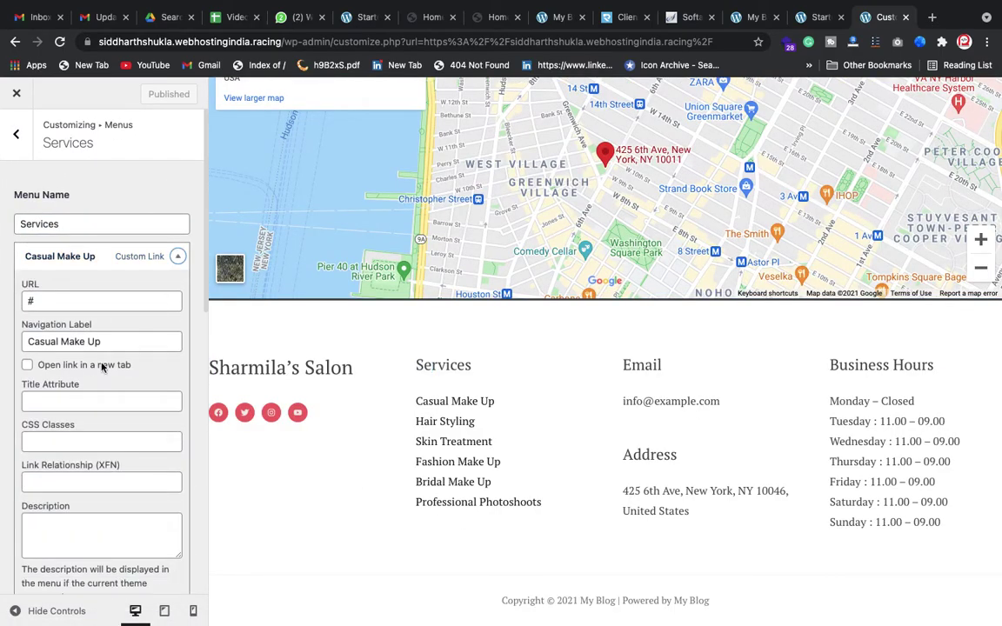
pyautogui.scroll(-3, 120, 344)
pyautogui.click(39, 500)
# Step: Add the Uncategorized category to the Services menu and publish
pyautogui.click(150, 311)
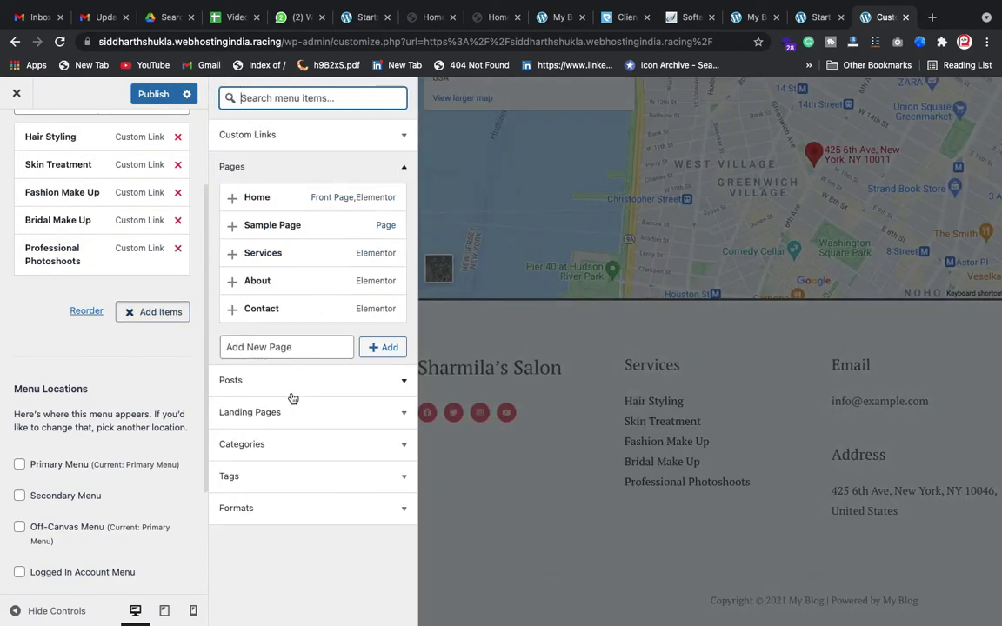
pyautogui.click(291, 445)
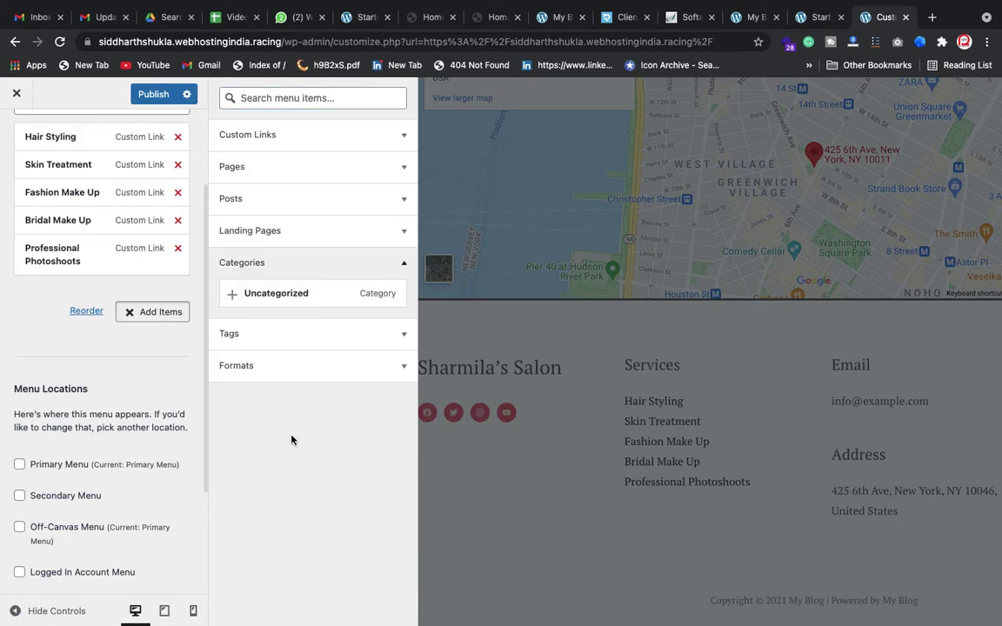
pyautogui.click(317, 289)
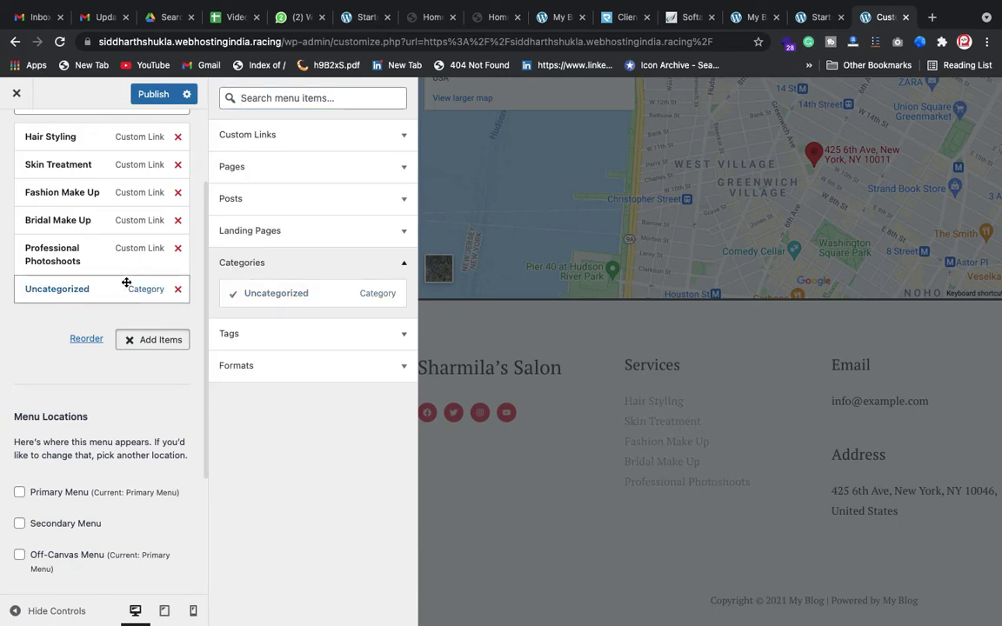
pyautogui.click(253, 334)
pyautogui.click(265, 347)
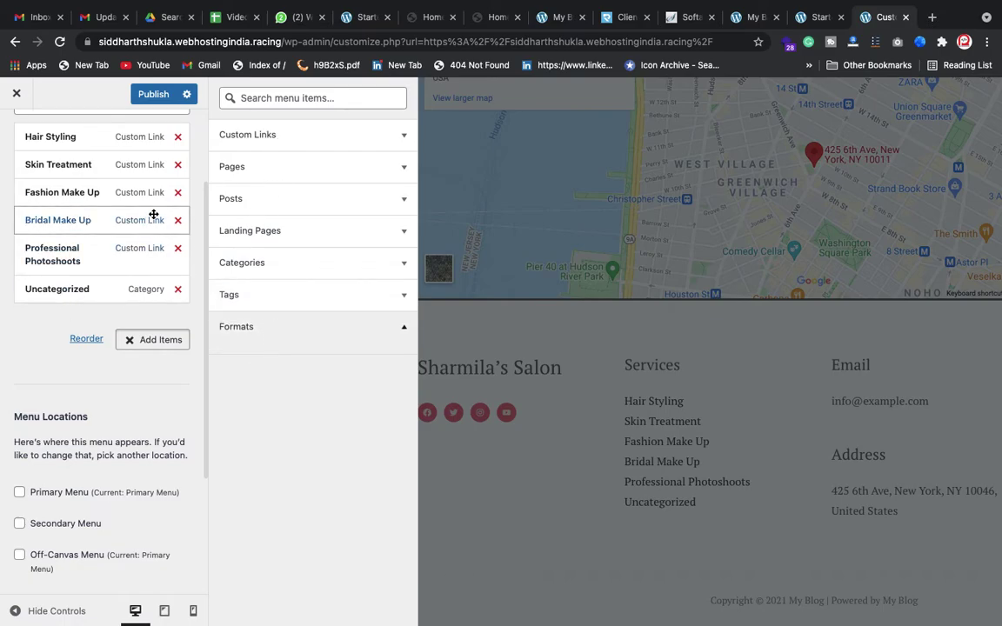
pyautogui.click(154, 94)
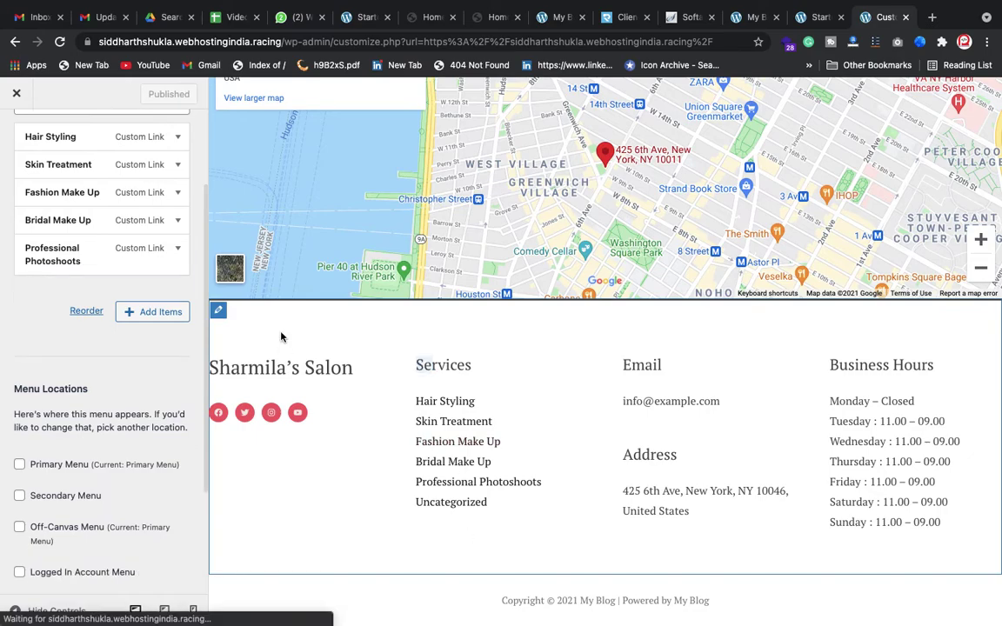
pyautogui.click(634, 367)
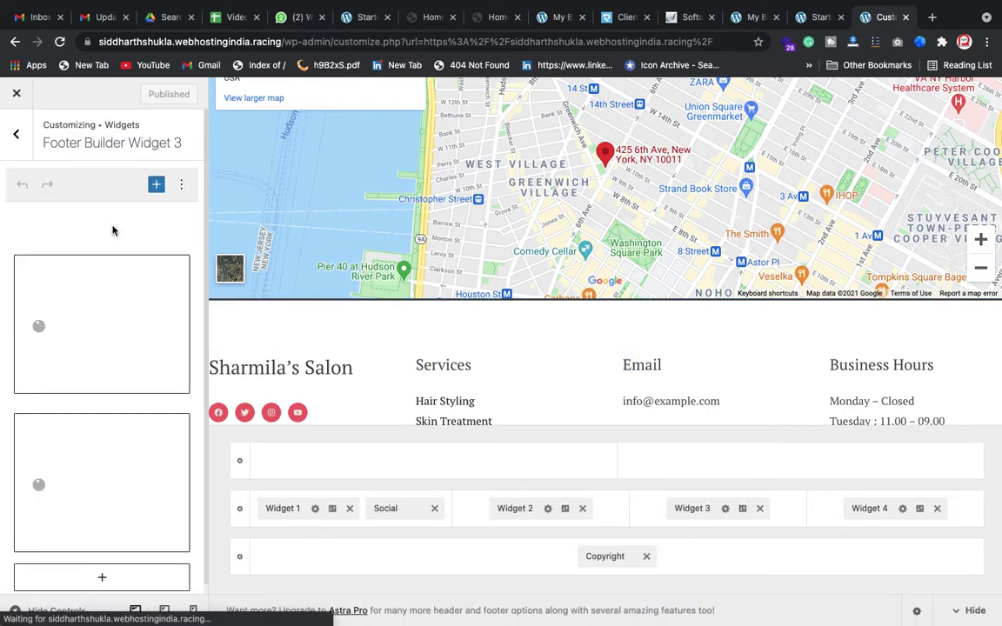
# Step: Select the footer Email widget, then load the site root homepage from the address bar
pyautogui.click(93, 373)
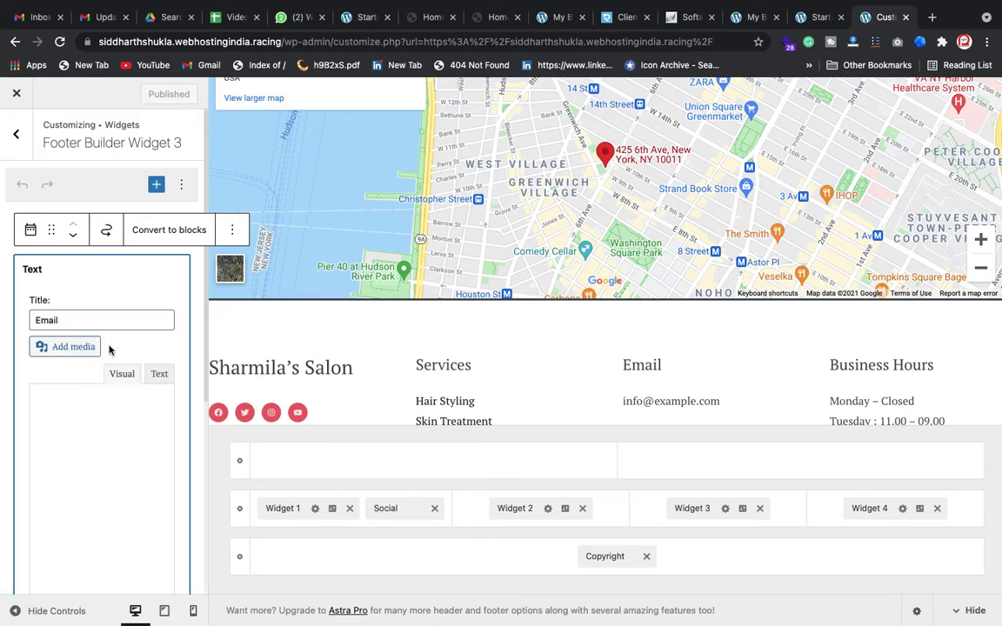
pyautogui.click(285, 42)
pyautogui.hotkey('shift', 'End')
pyautogui.press('BackSpace')
pyautogui.press('Return')
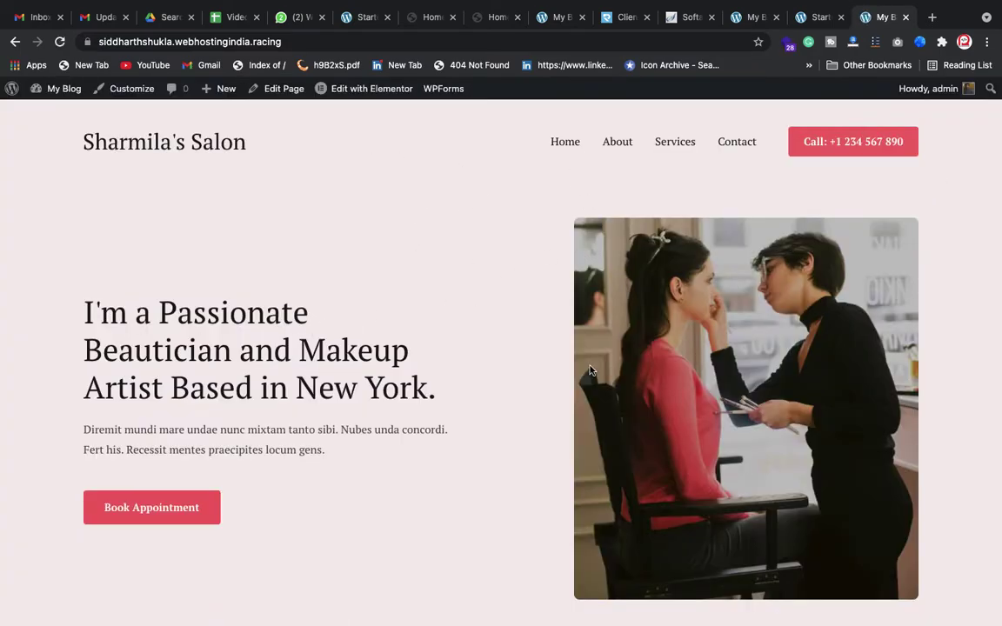
# Step: Scroll the homepage and choose Edit with Elementor from the admin bar
pyautogui.scroll(-3, 510, 372)
pyautogui.scroll(-10, 510, 372)
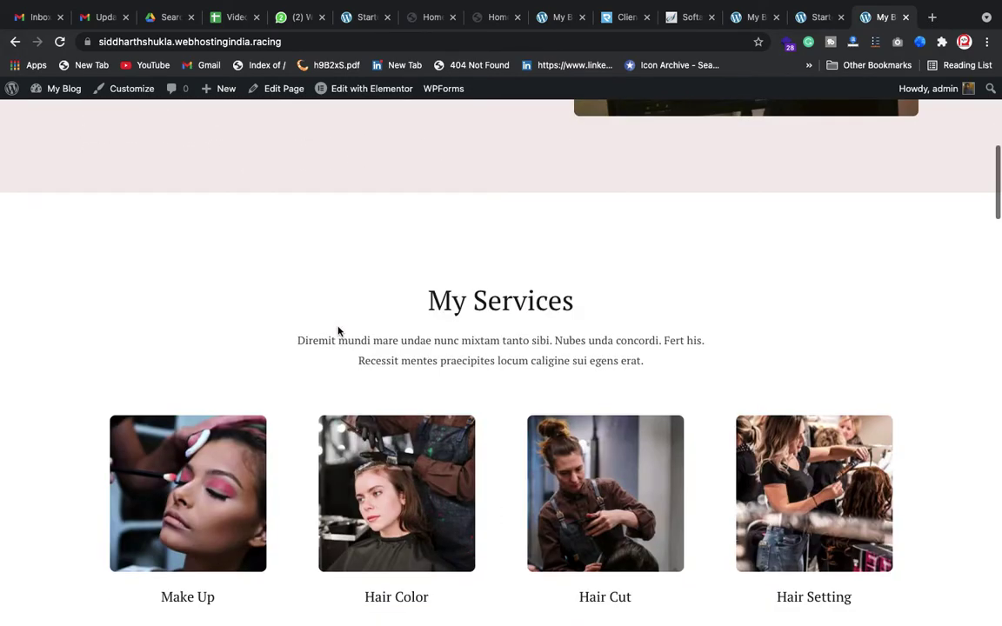
pyautogui.moveTo(380, 95)
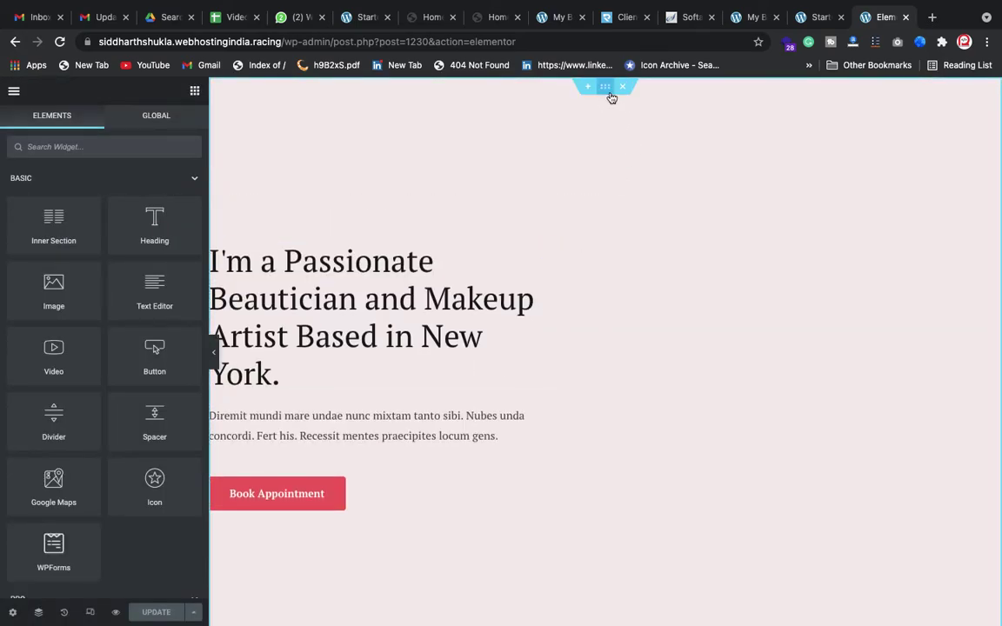
# Step: Set the hero section's Classic background colour to #CECECE in its Style tab
pyautogui.click(610, 94)
pyautogui.click(106, 137)
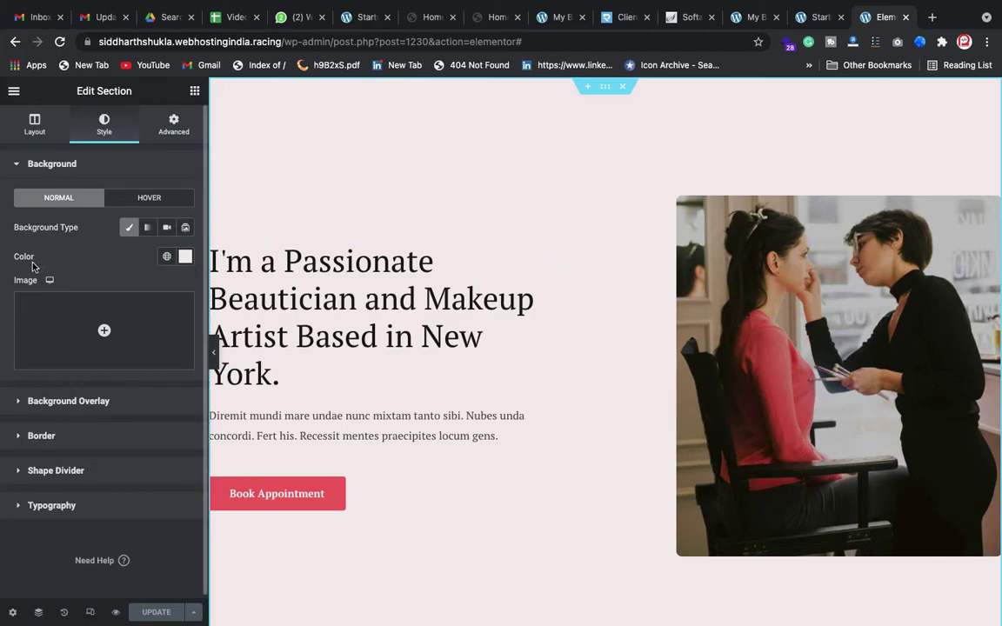
pyautogui.click(186, 258)
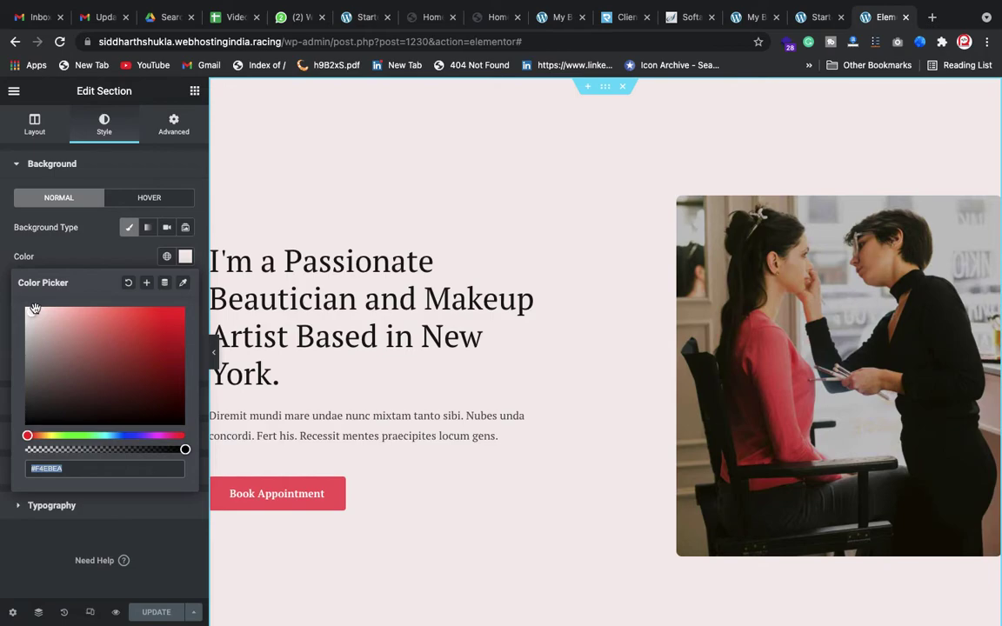
pyautogui.moveTo(34, 318)
pyautogui.mouseDown()
pyautogui.moveTo(106, 321)
pyautogui.moveTo(80, 350)
pyautogui.moveTo(32, 361)
pyautogui.moveTo(25, 332)
pyautogui.mouseUp()
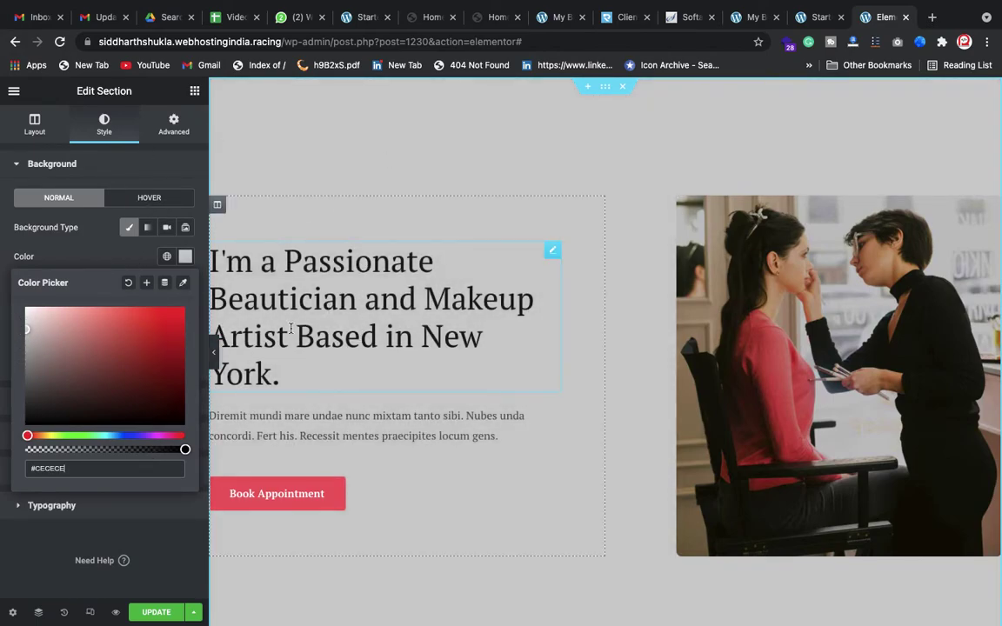
# Step: Inspect the hero heading, paragraph and Book Appointment button's #contact link settings
pyautogui.click(553, 251)
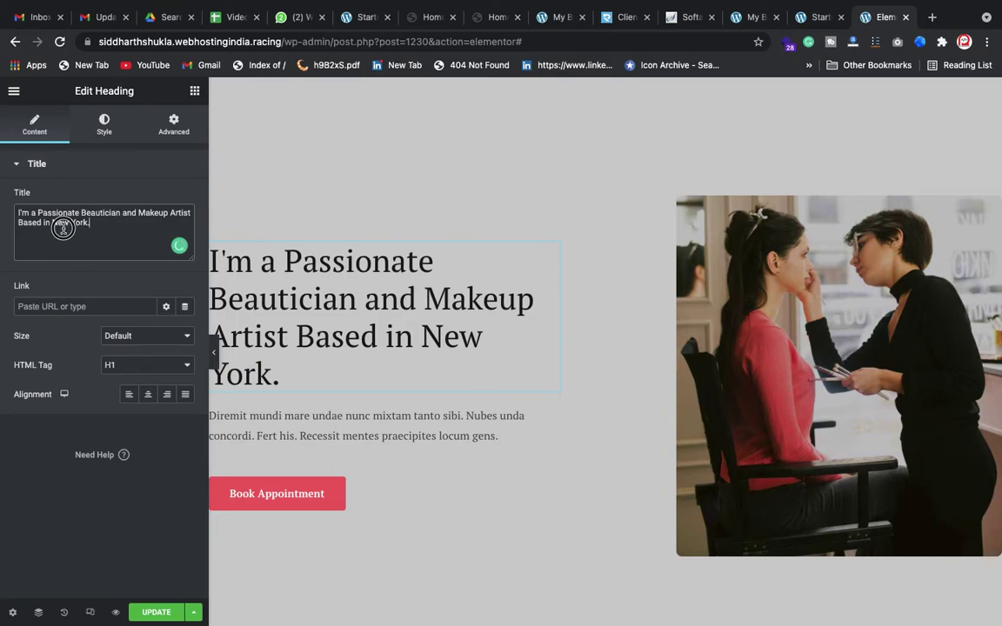
pyautogui.moveTo(73, 231); pyautogui.dragTo(5, 208)
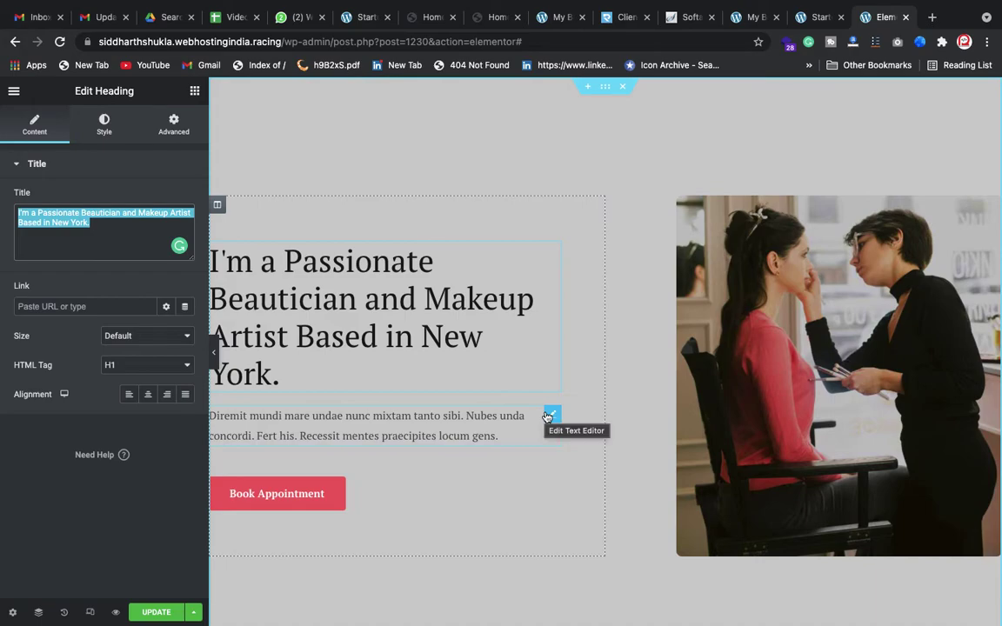
pyautogui.click(548, 417)
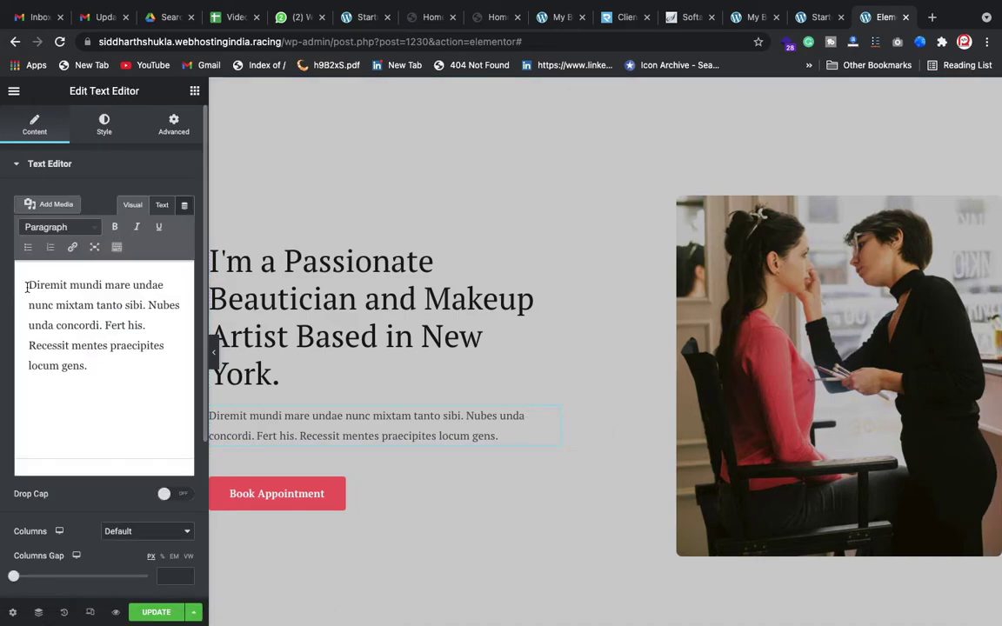
pyautogui.click(529, 479)
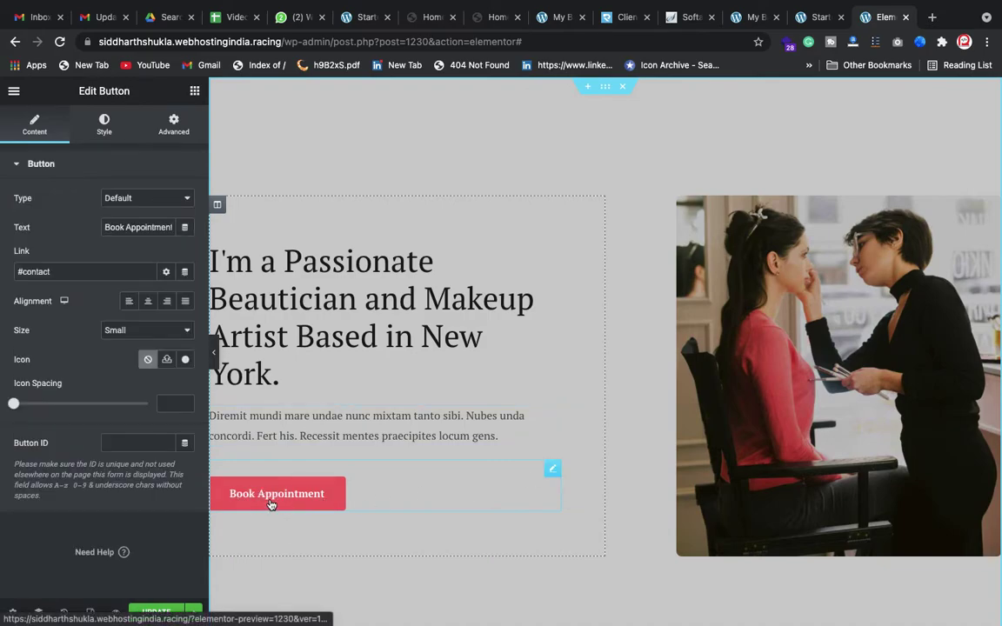
pyautogui.moveTo(70, 271); pyautogui.dragTo(2, 268)
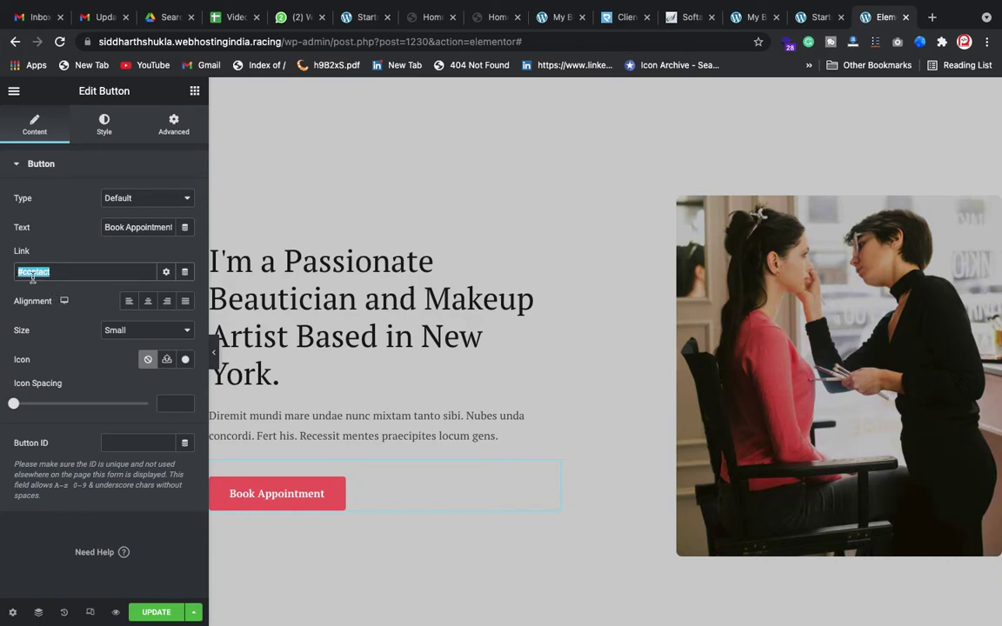
# Step: Open and browse the hero image widget's settings
pyautogui.scroll(-5, 470, 285)
pyautogui.scroll(5, 470, 284)
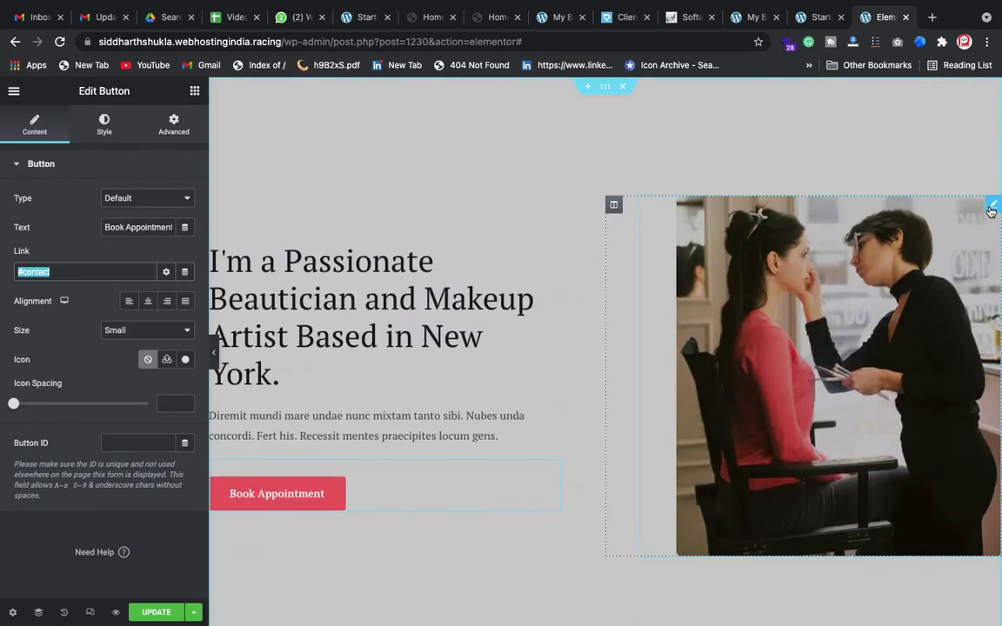
pyautogui.click(991, 208)
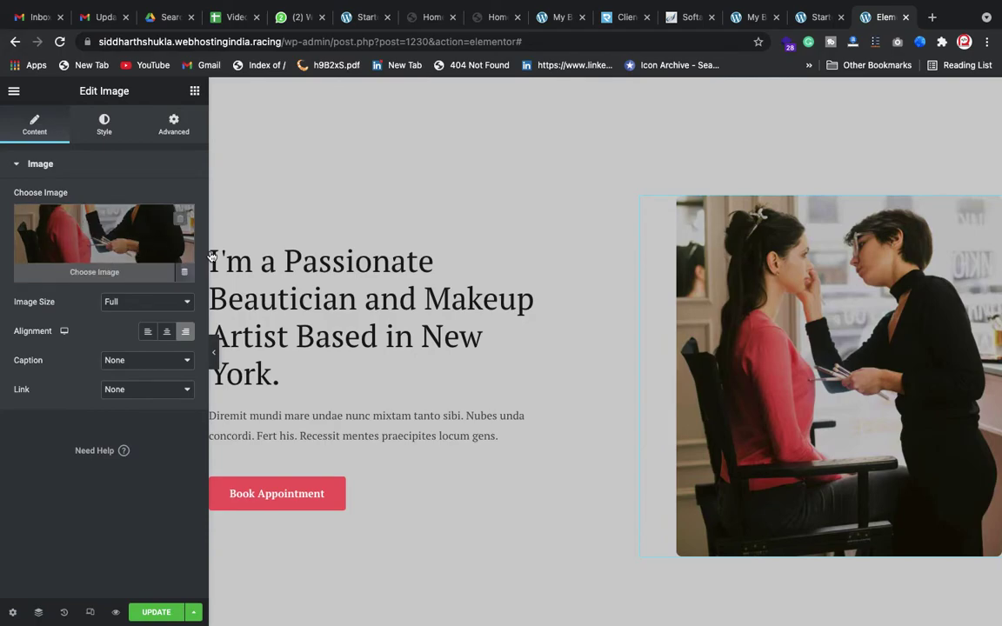
pyautogui.scroll(-5, 470, 532)
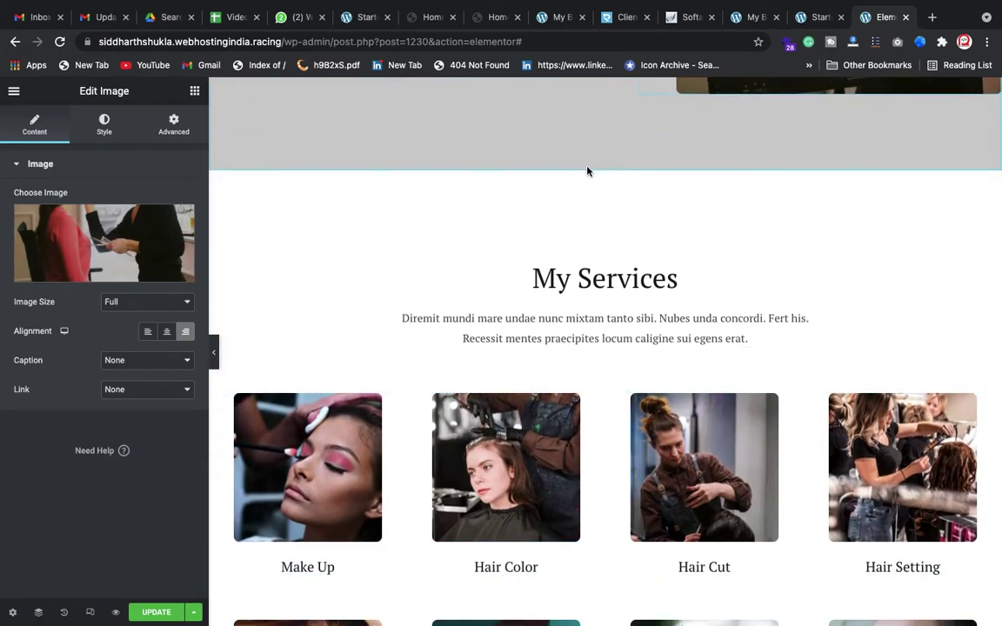
pyautogui.scroll(-1, 574, 409)
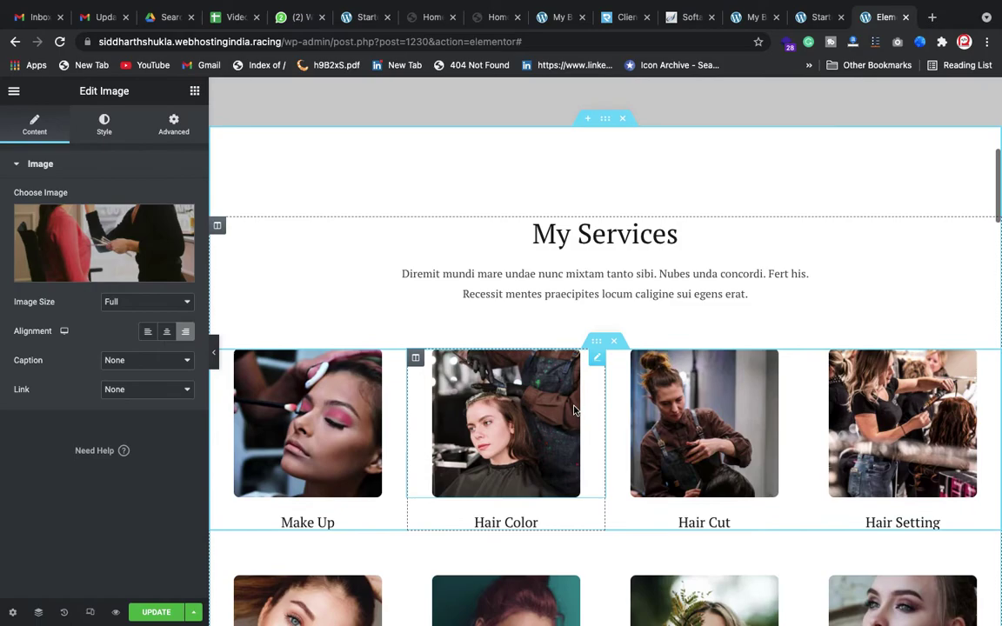
pyautogui.scroll(2, 574, 409)
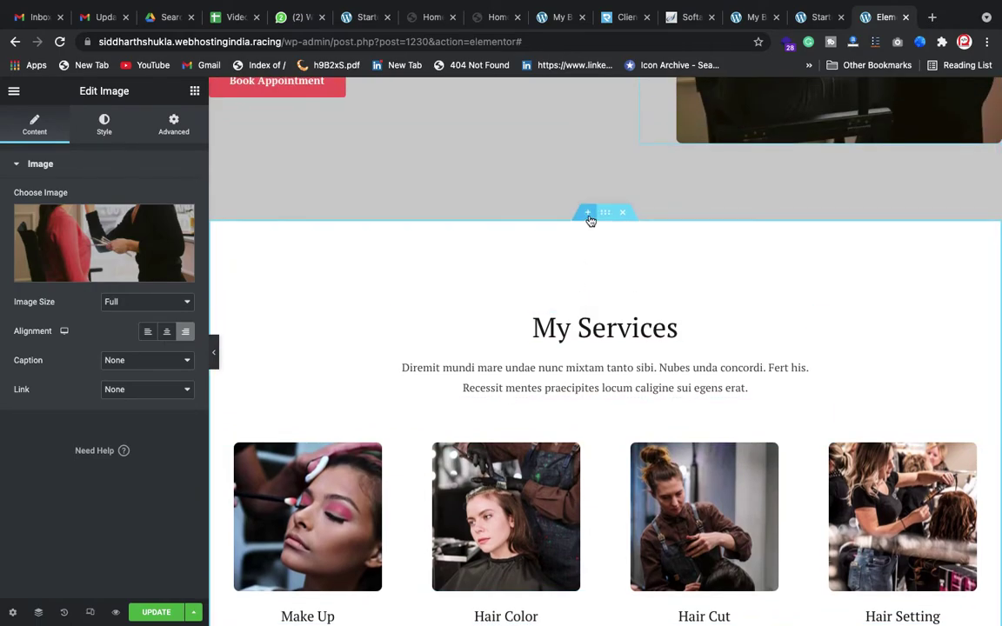
# Step: Add a new section above My Services and open the template library's Blocks list
pyautogui.click(588, 216)
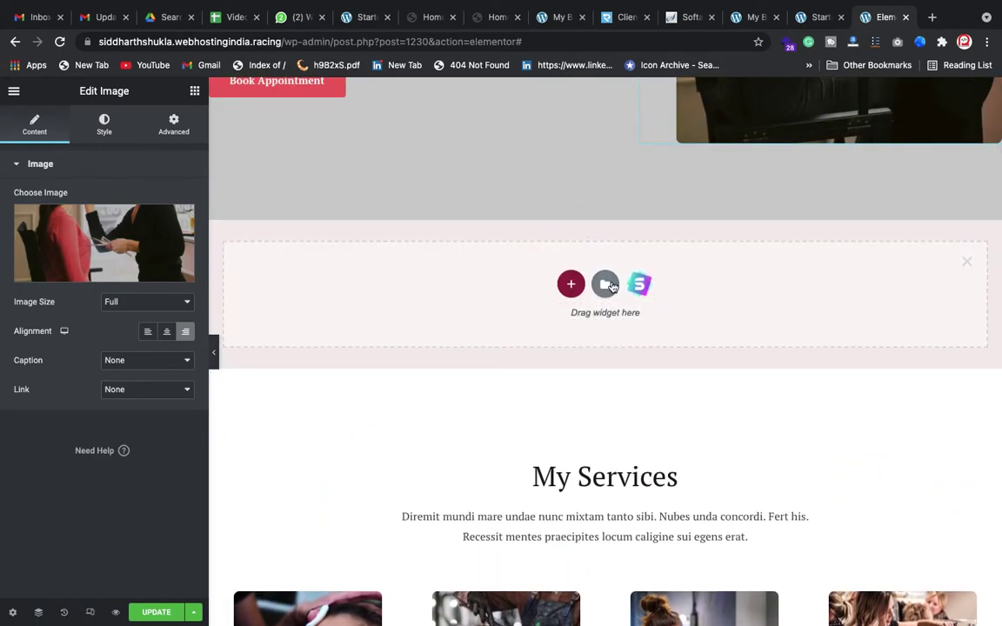
pyautogui.click(607, 284)
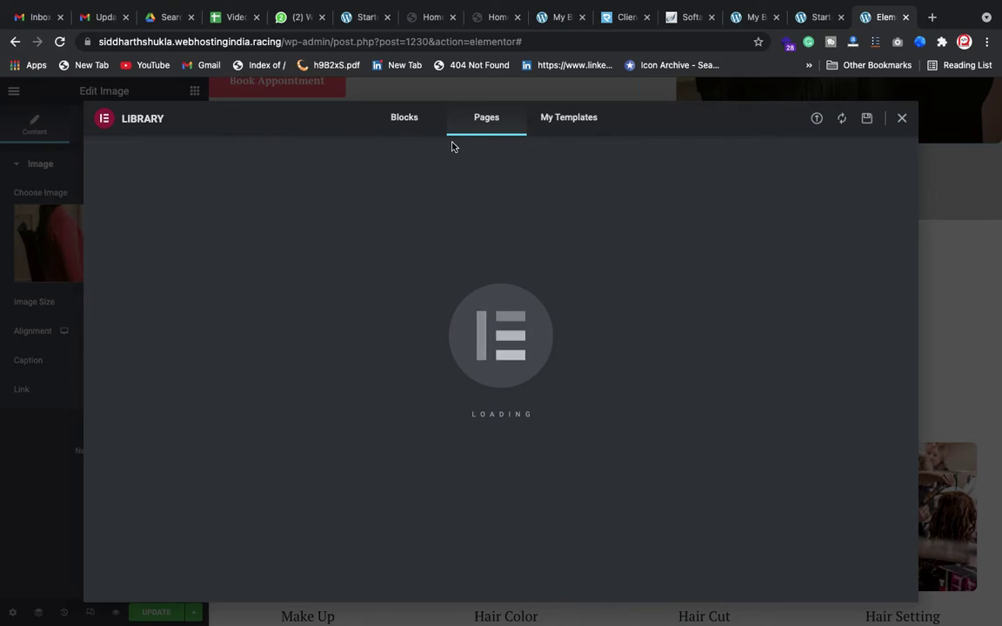
pyautogui.click(404, 119)
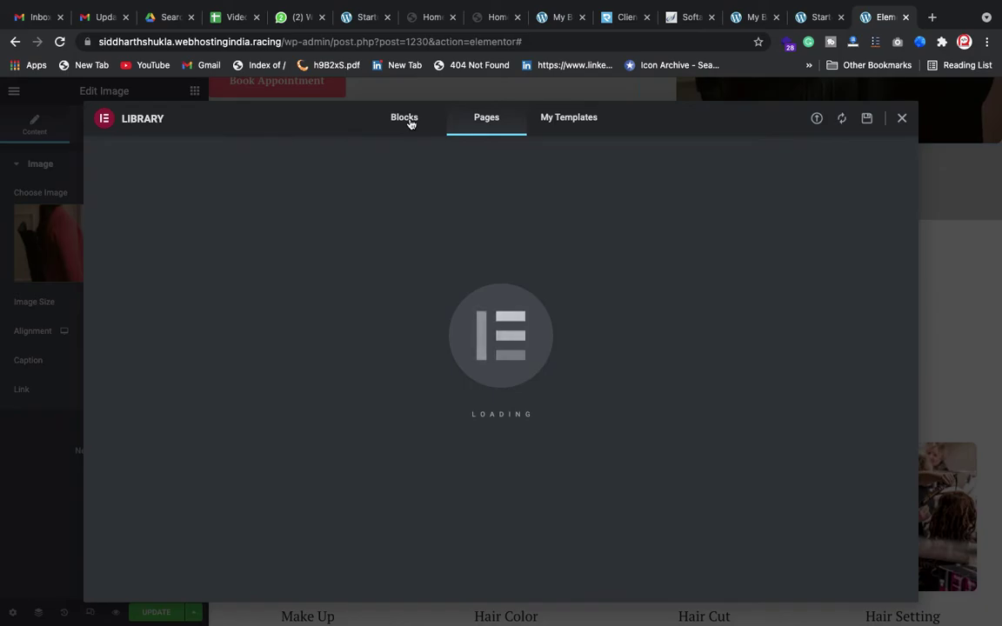
pyautogui.click(405, 118)
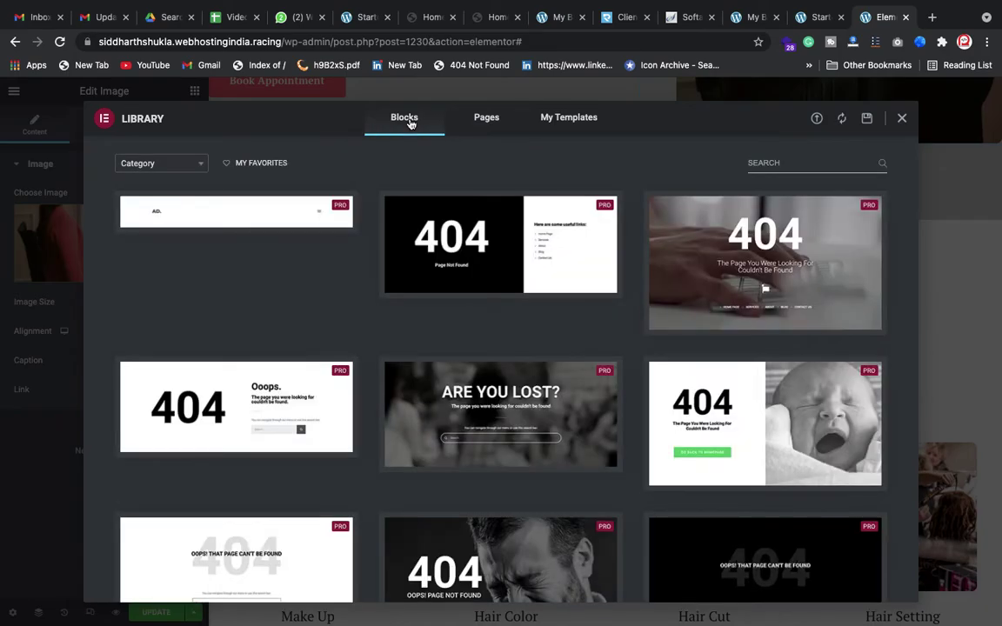
# Step: Filter the blocks to the Clients category and insert the Our Clients block
pyautogui.scroll(-15, 345, 308)
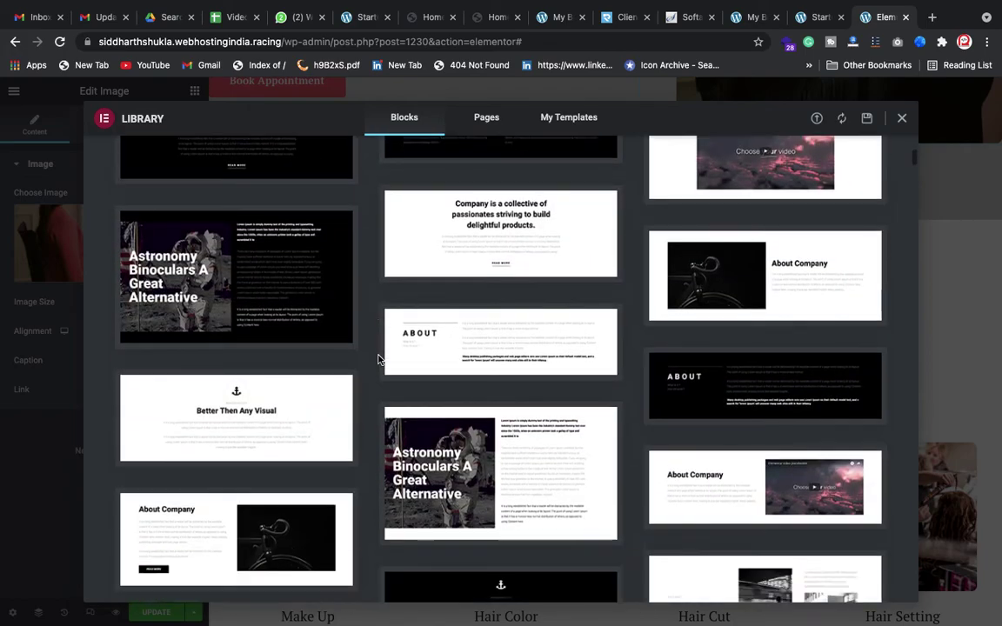
pyautogui.scroll(20, 380, 357)
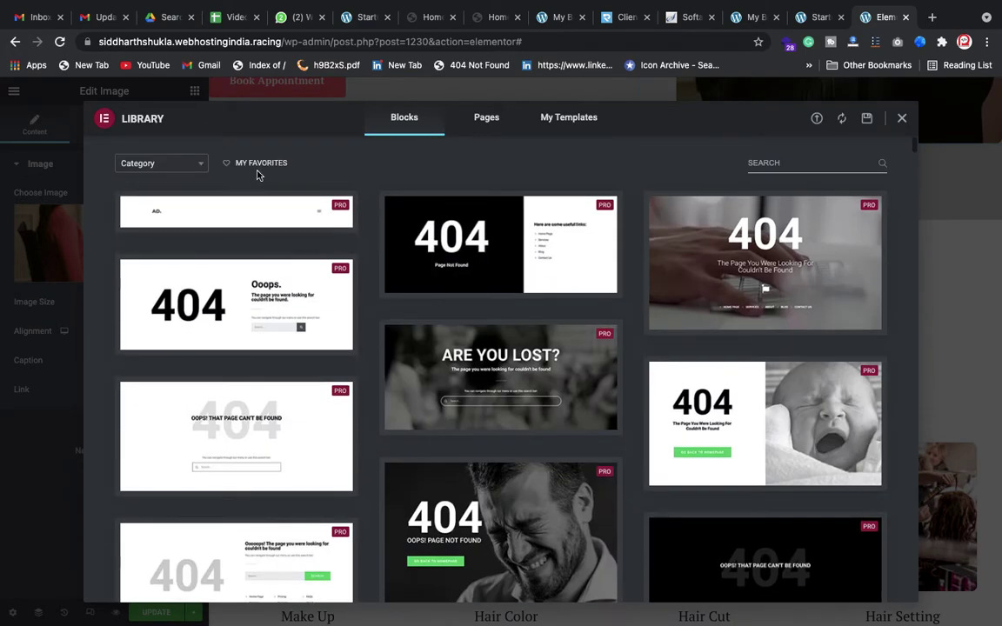
pyautogui.click(157, 164)
pyautogui.scroll(-1, 155, 295)
pyautogui.scroll(-1, 154, 294)
pyautogui.click(140, 252)
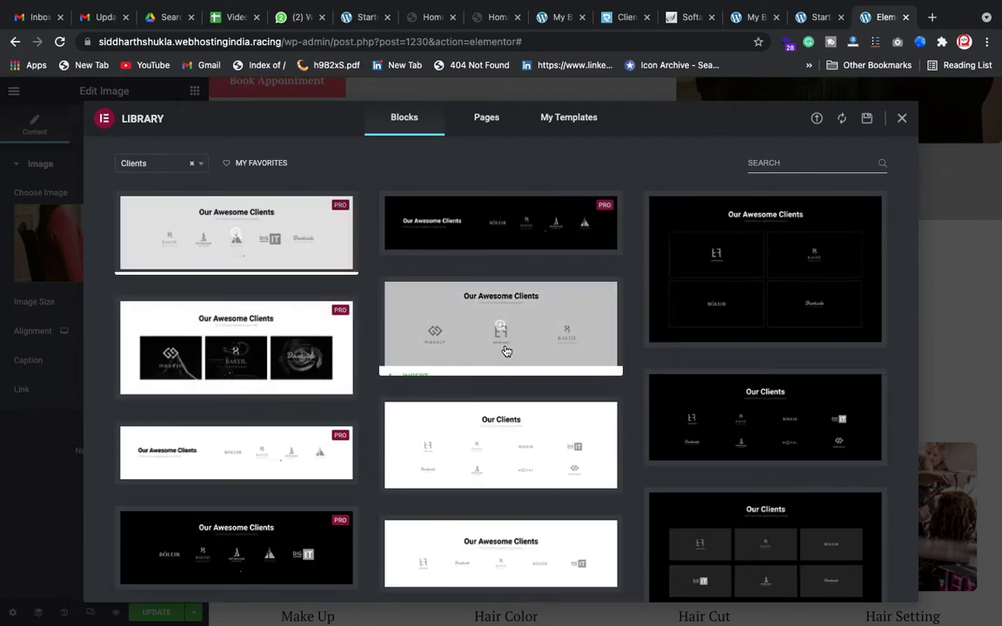
pyautogui.scroll(-2, 528, 448)
pyautogui.scroll(-1, 527, 443)
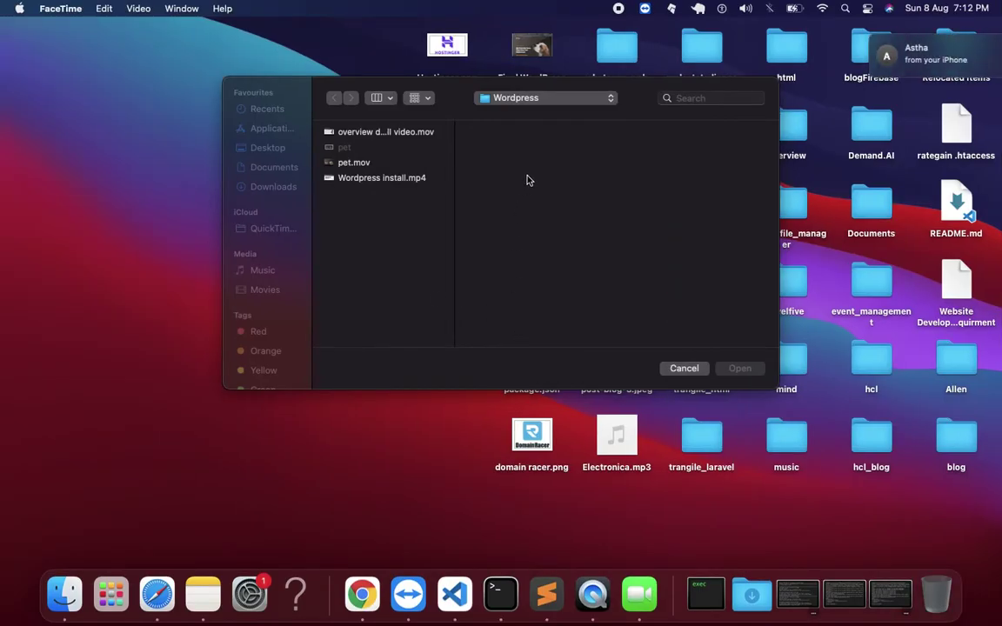
pyautogui.press('super+Tab')
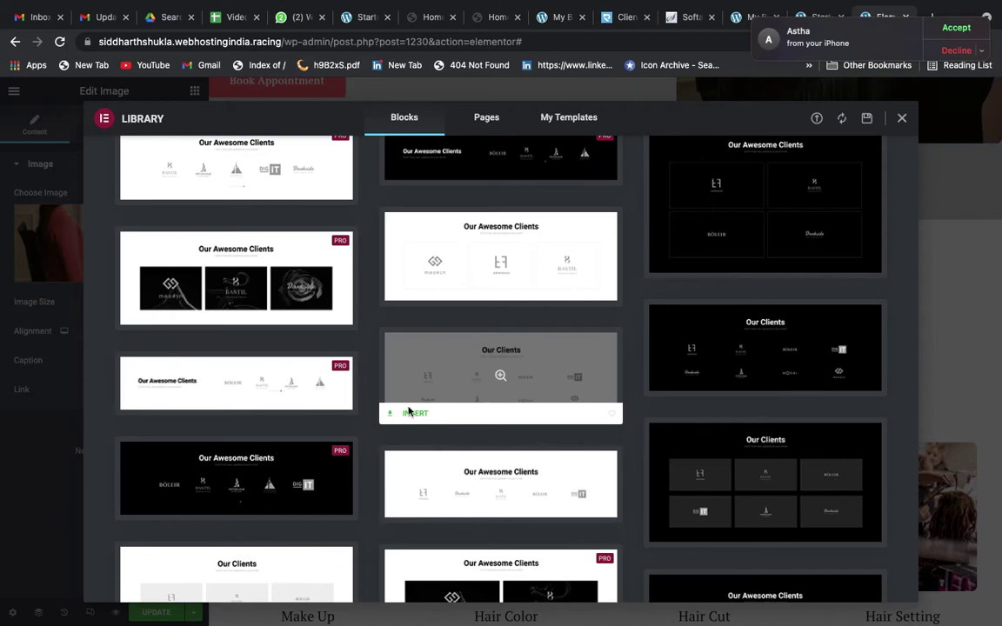
pyautogui.click(409, 414)
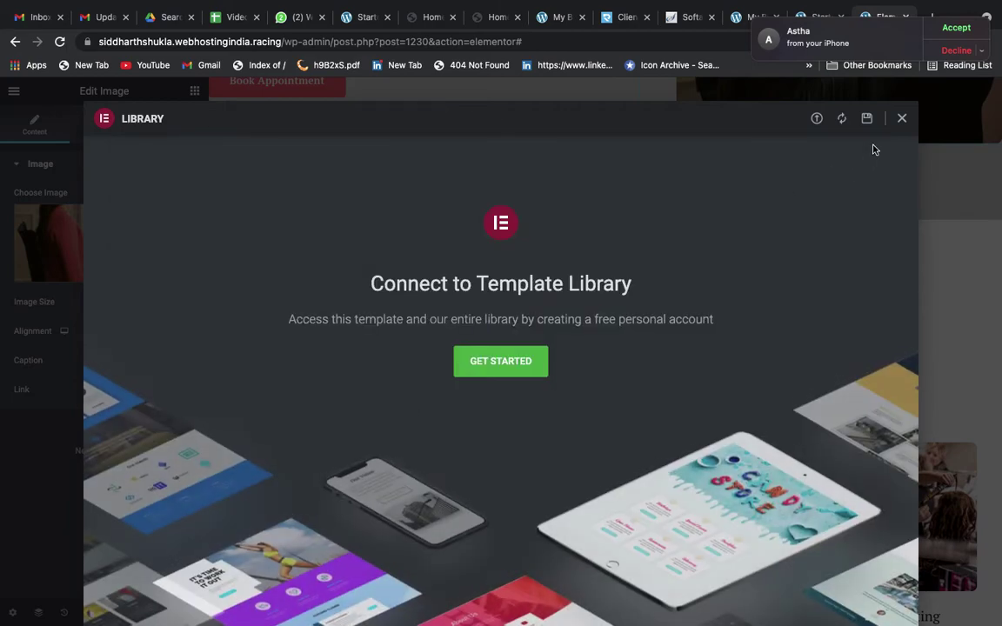
# Step: Connect the site to the template library, letting Our Clients insert, then update the page
pyautogui.click(482, 365)
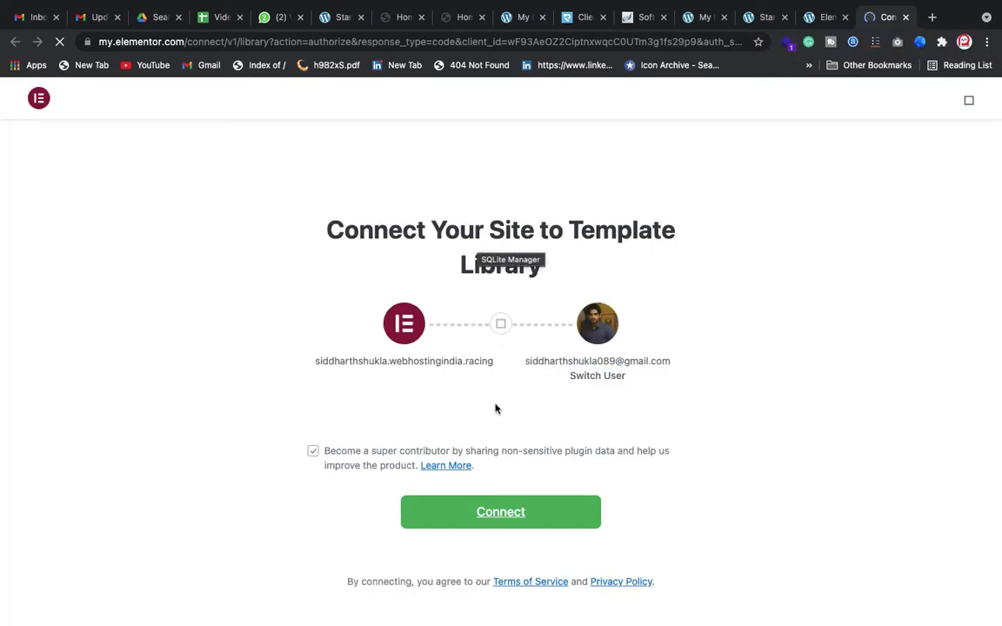
pyautogui.click(501, 518)
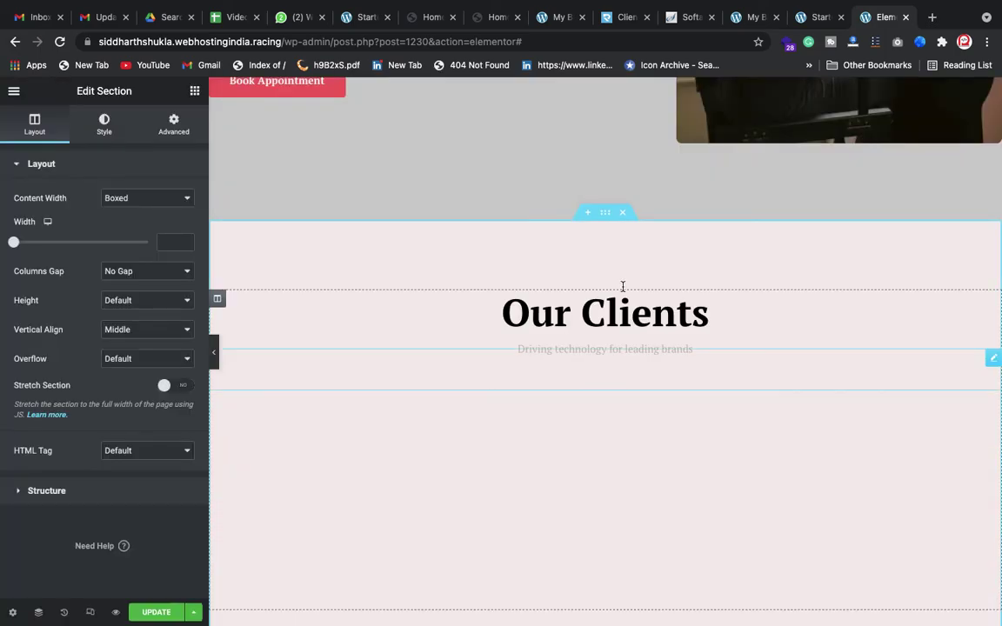
pyautogui.scroll(-3, 604, 318)
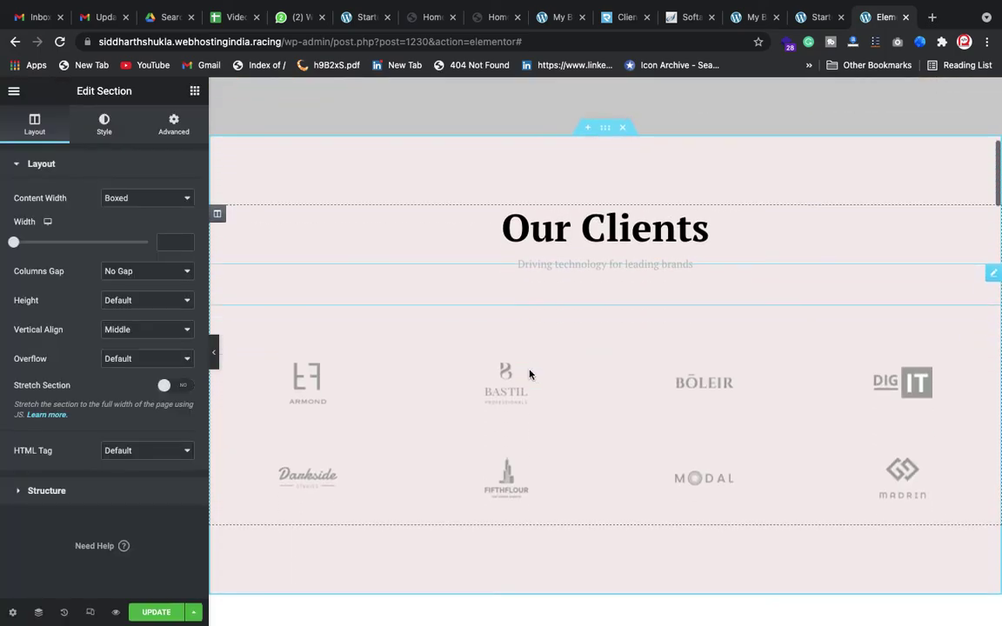
pyautogui.click(140, 612)
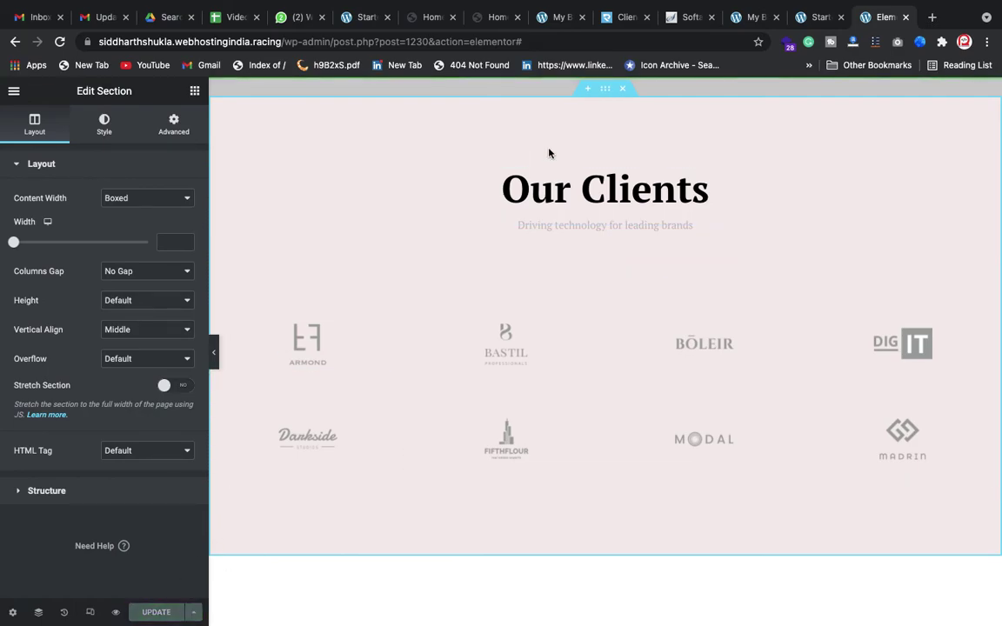
# Step: Trim the editor path from the address to load the live homepage
pyautogui.click(281, 44)
pyautogui.click(282, 43)
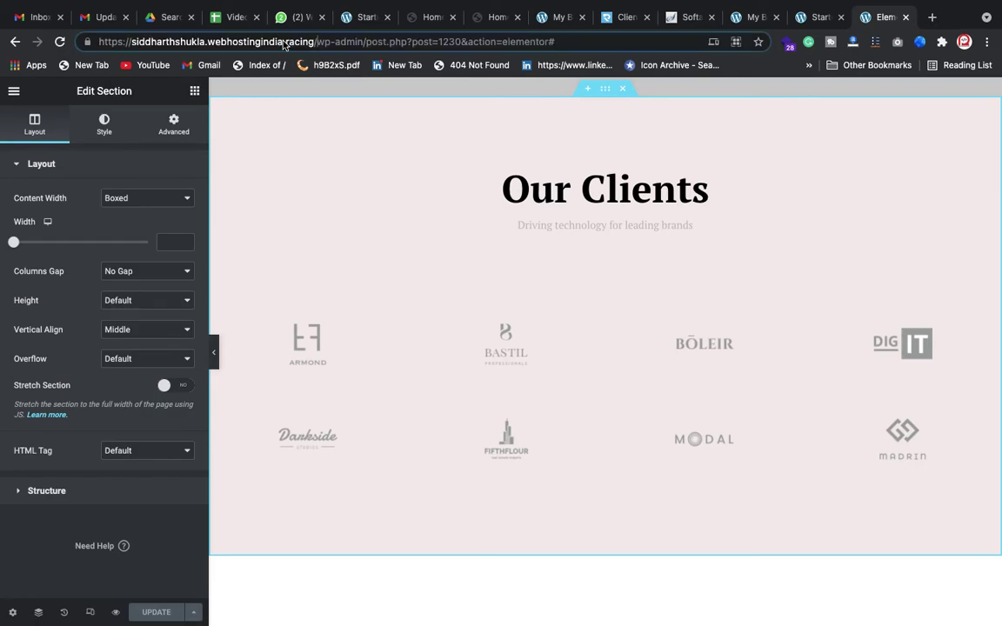
pyautogui.hotkey('shift', 'End')
pyautogui.press('Delete')
pyautogui.press('Return')
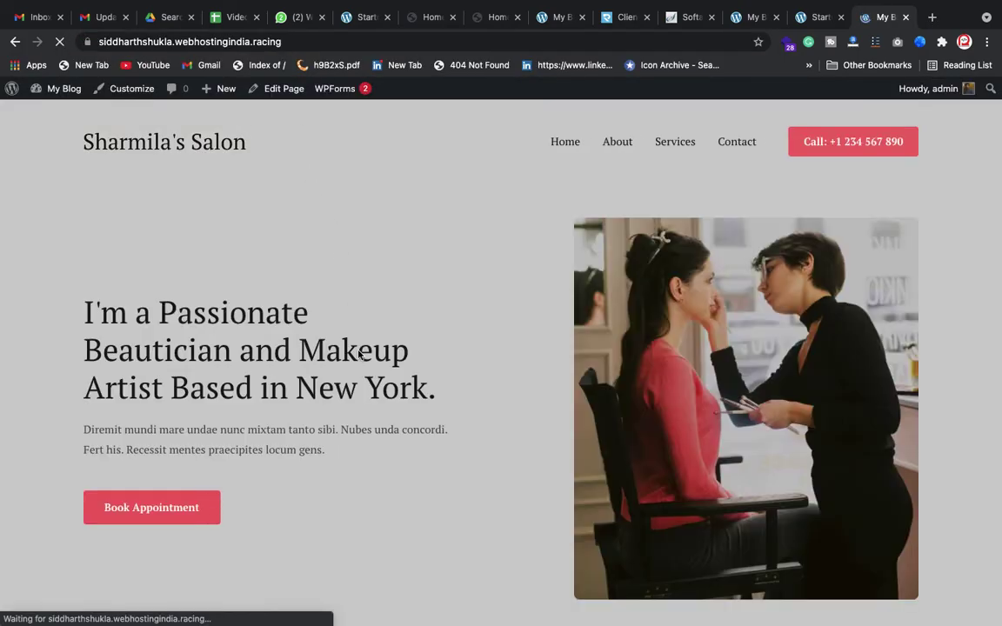
# Step: Scroll through the live homepage to review its sections
pyautogui.scroll(-10, 357, 350)
pyautogui.scroll(-3, 357, 351)
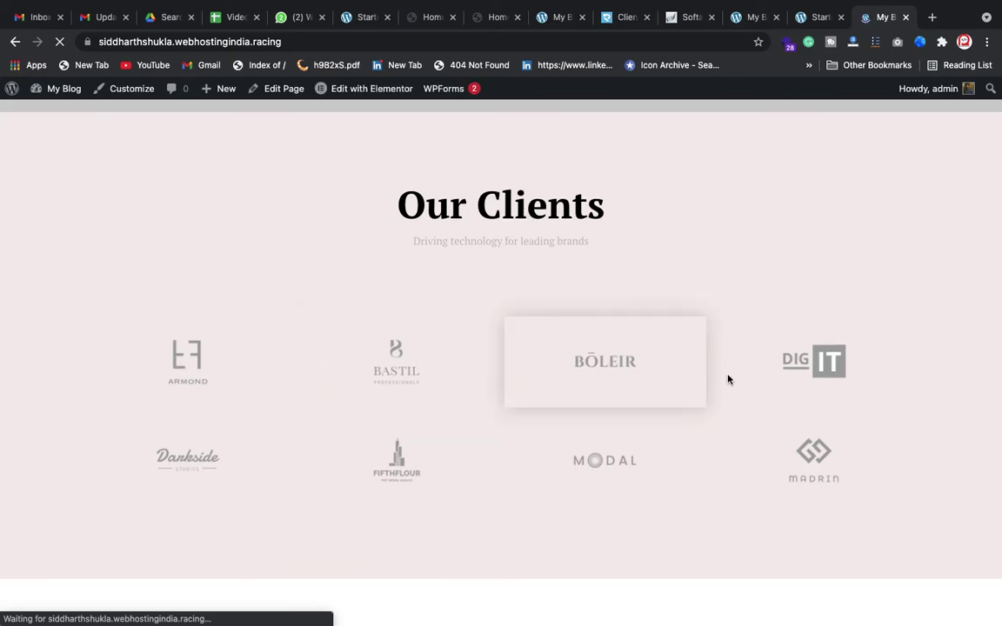
pyautogui.scroll(-10, 471, 494)
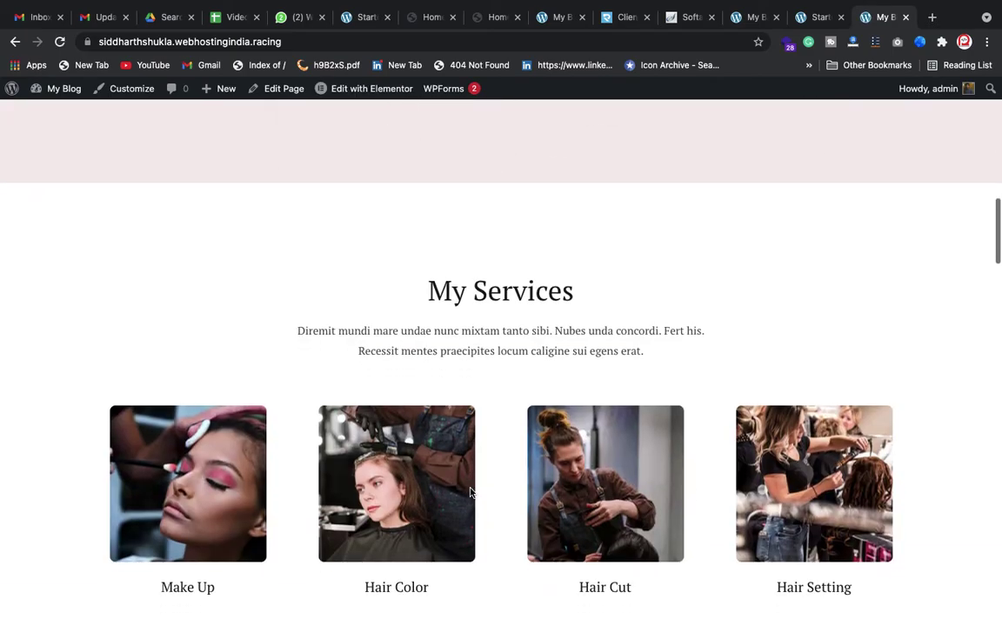
pyautogui.scroll(-5, 469, 493)
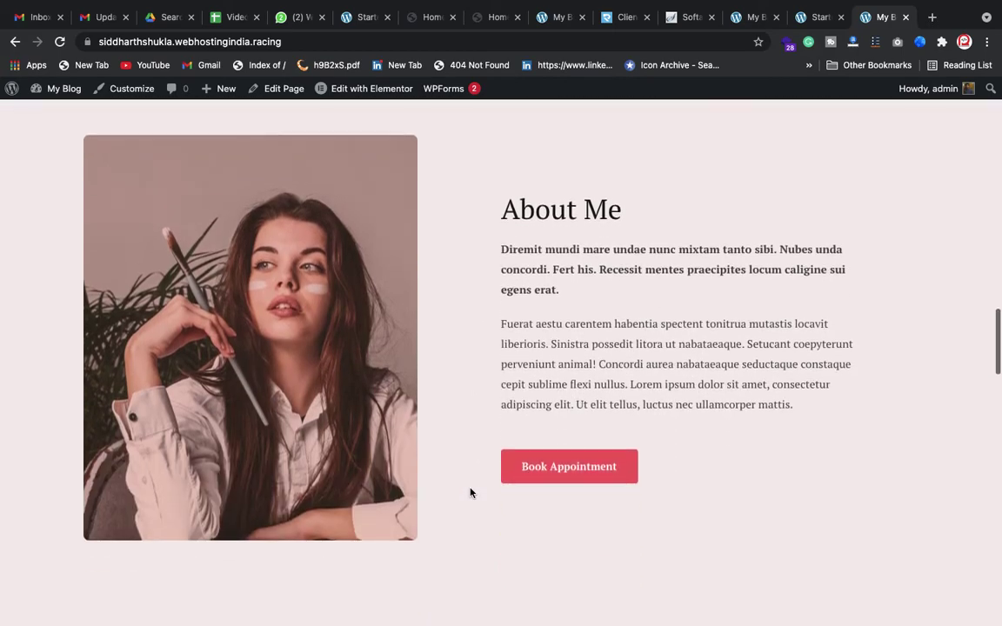
pyautogui.scroll(-5, 651, 302)
pyautogui.scroll(-12, 613, 404)
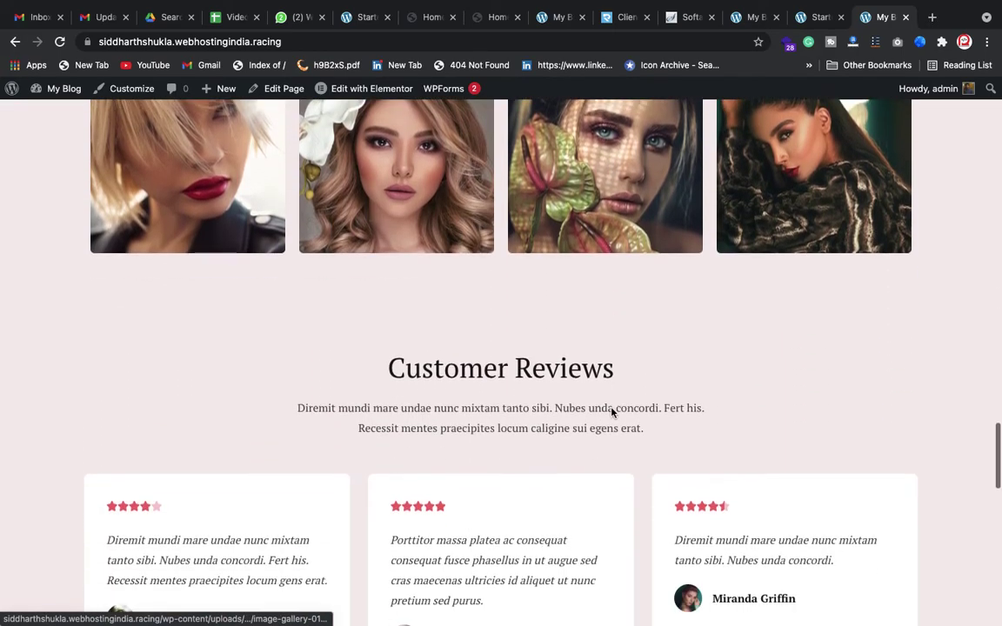
pyautogui.scroll(-5, 612, 413)
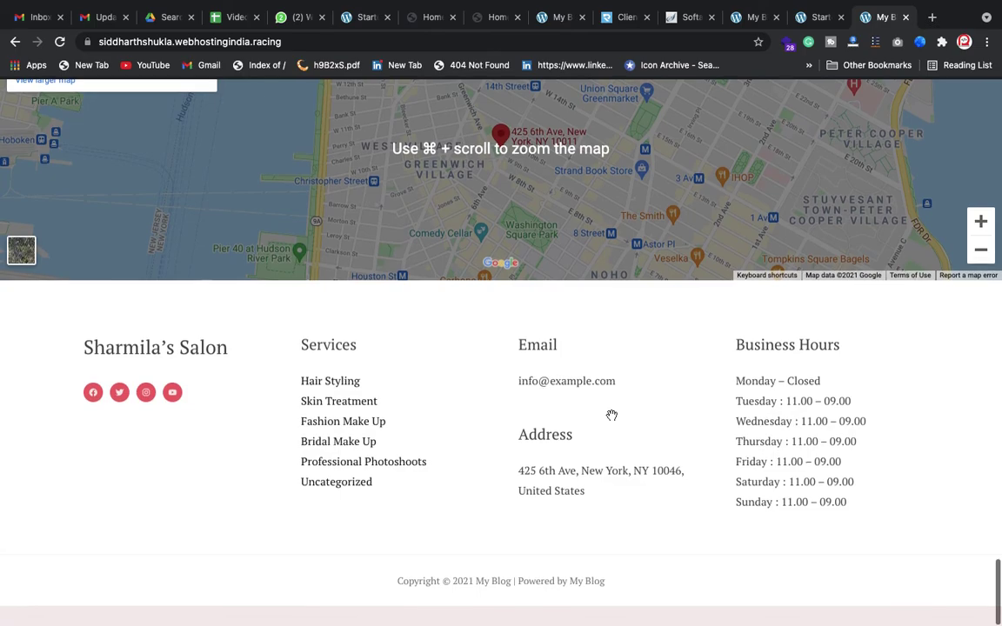
pyautogui.scroll(20, 611, 414)
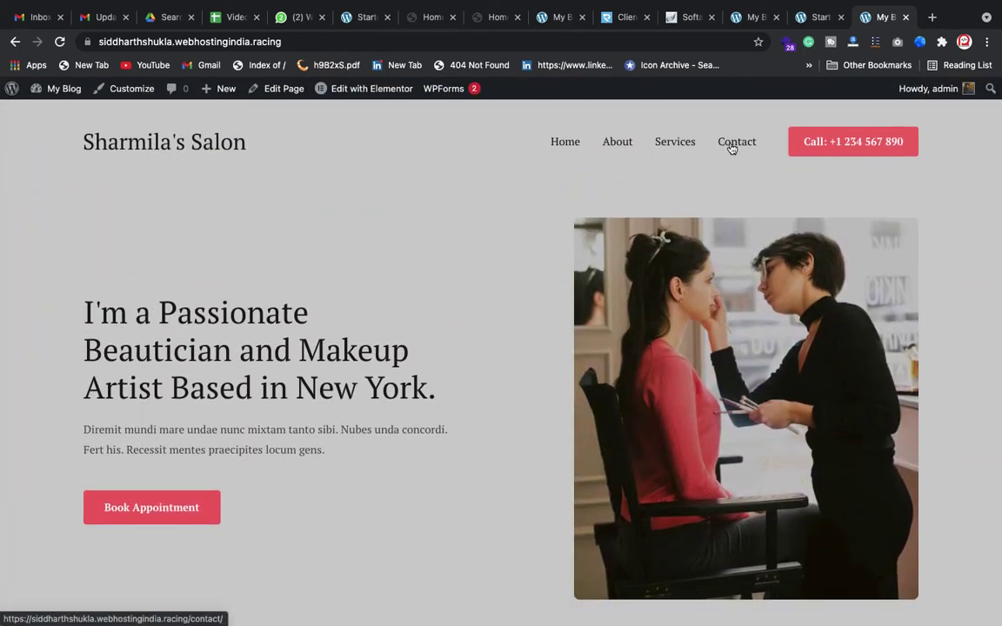
# Step: Review the Contact page, then load it in the Elementor editor
pyautogui.click(735, 143)
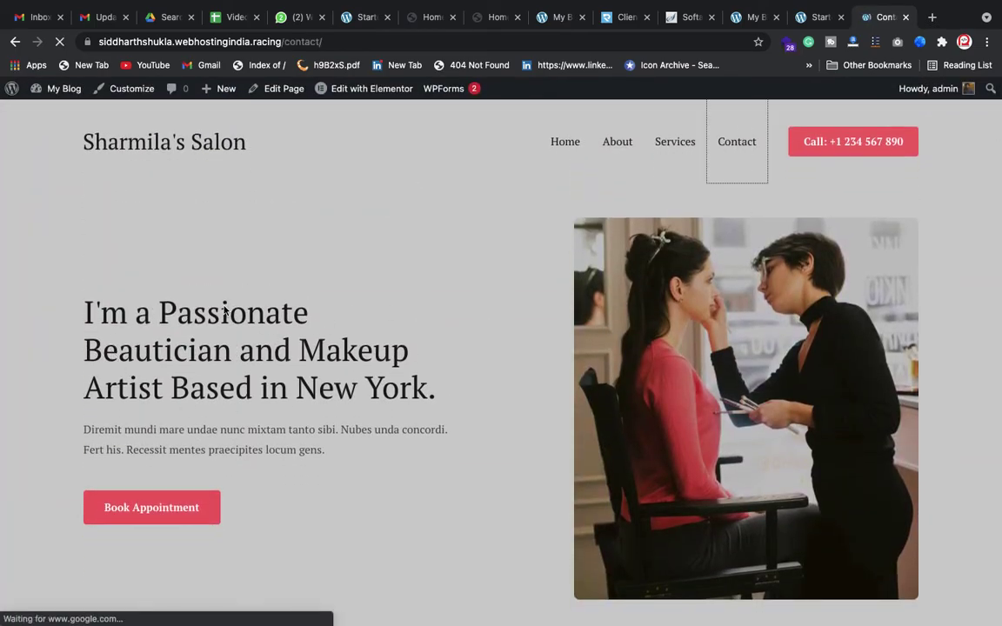
pyautogui.scroll(-4, 341, 435)
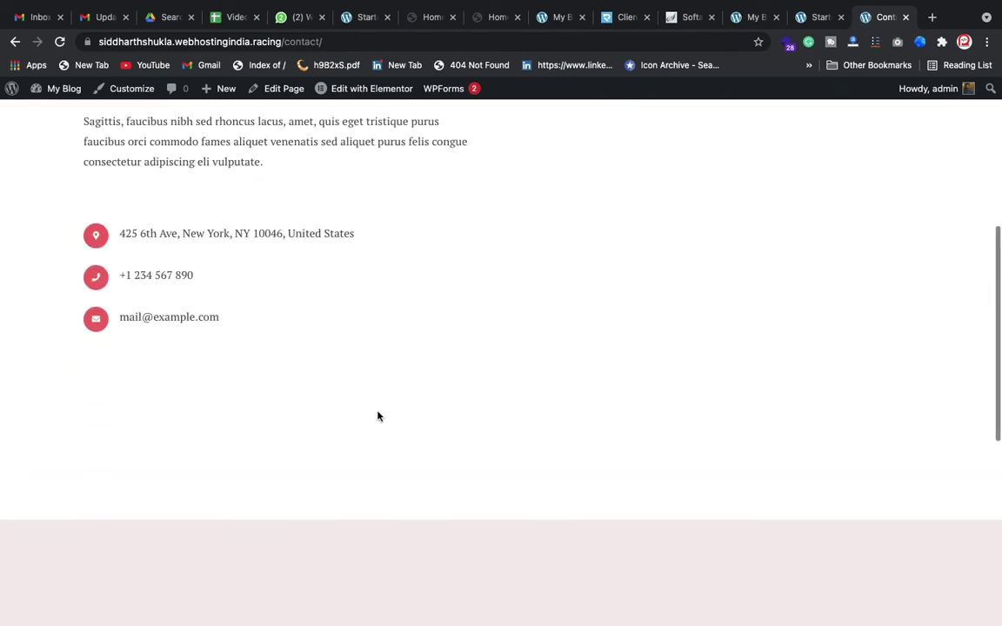
pyautogui.scroll(5, 615, 248)
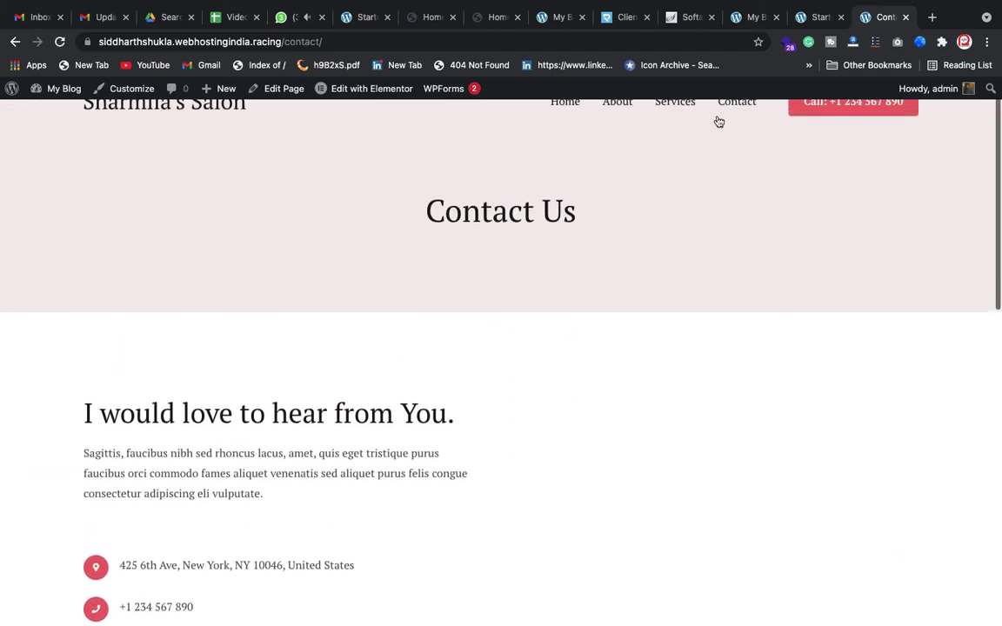
pyautogui.scroll(-8, 665, 436)
pyautogui.scroll(3, 740, 238)
pyautogui.scroll(5, 740, 239)
pyautogui.scroll(1, 531, 130)
pyautogui.click(359, 92)
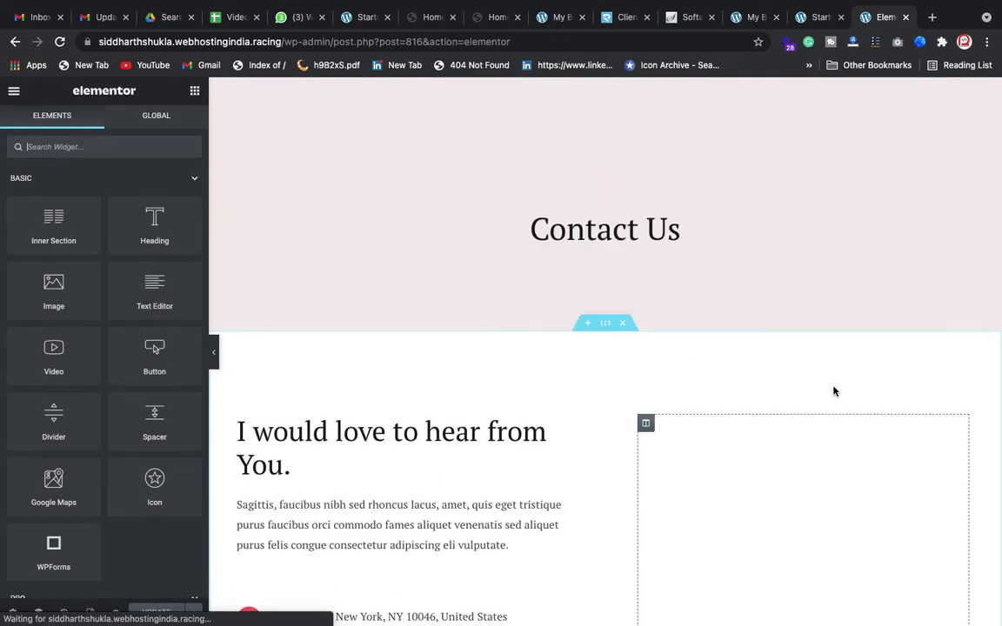
# Step: Set the right column's WPForms widget to Simple Contact Form
pyautogui.scroll(-3, 824, 414)
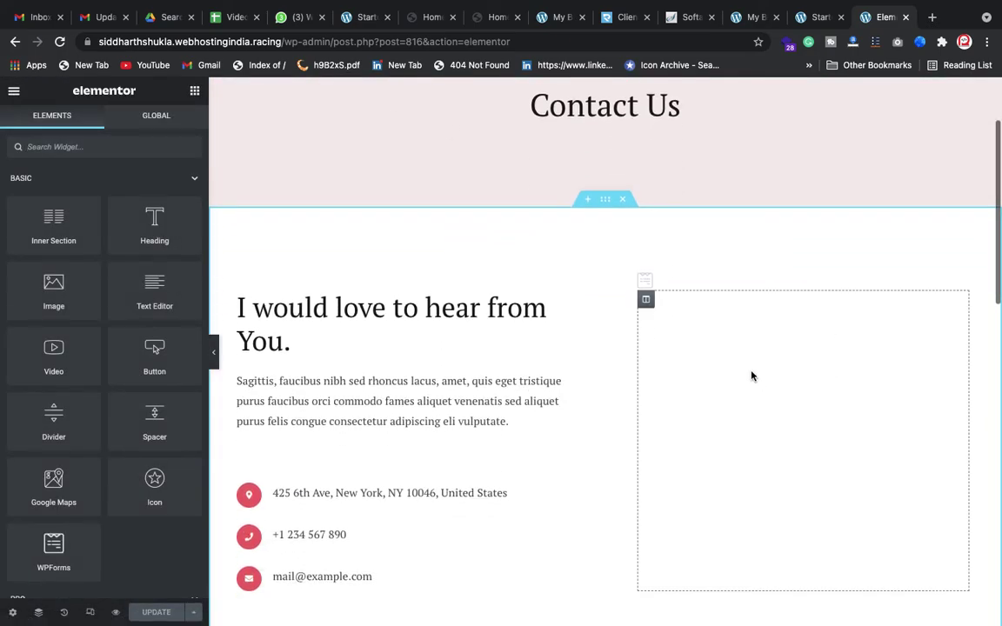
pyautogui.click(645, 282)
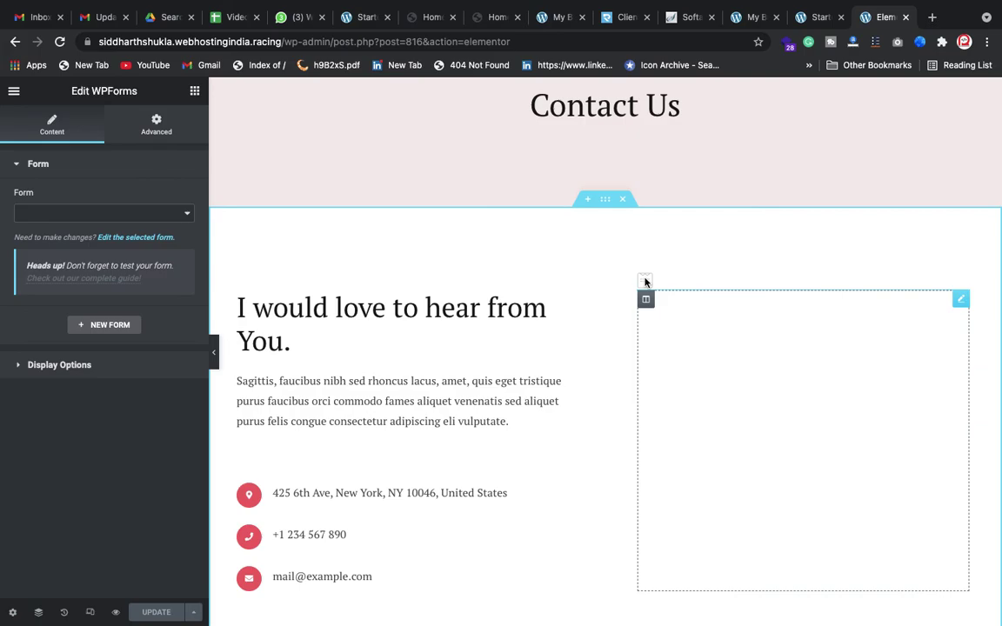
pyautogui.click(183, 213)
pyautogui.click(76, 235)
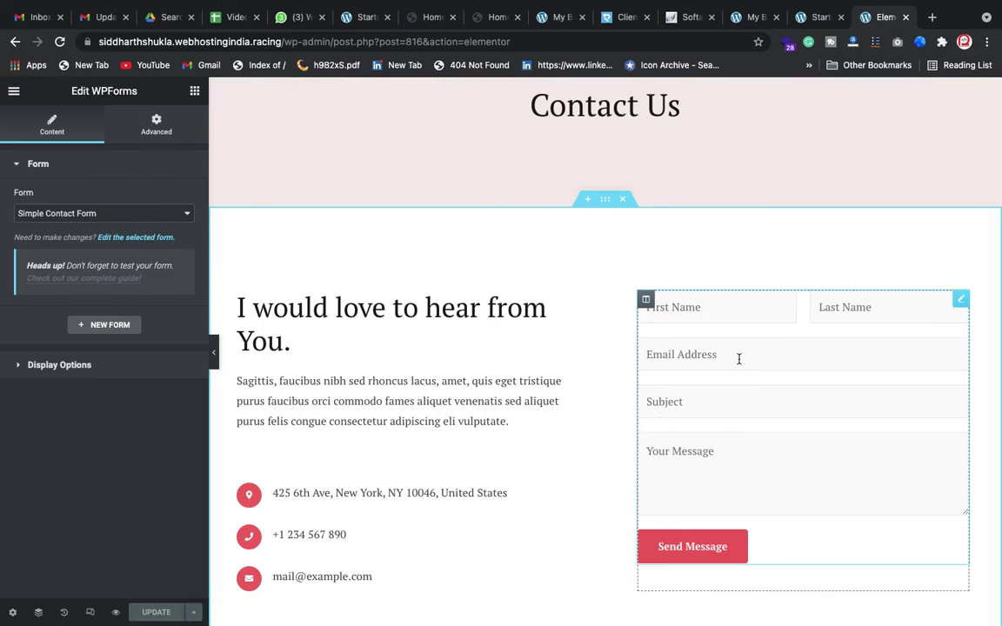
# Step: Trim the URL to /wp-admin/ to return to the dashboard, then open a new tab
pyautogui.moveTo(329, 42); pyautogui.dragTo(789, 91)
pyautogui.press('BackSpace')
pyautogui.press('Return')
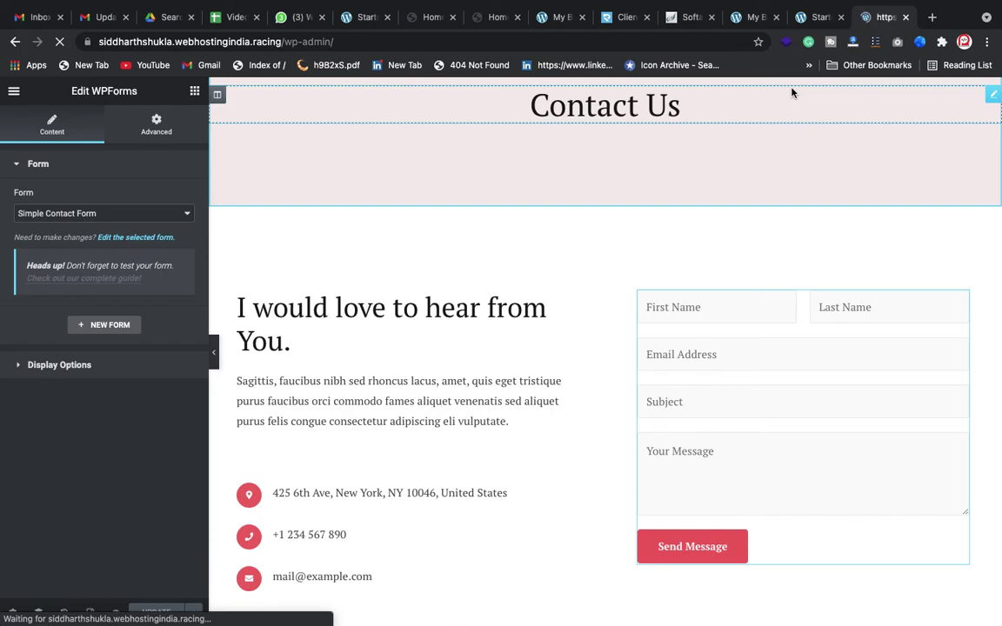
pyautogui.hotkey('ctrl', 't')
# Step: Search YouTube for 'smtp wordpress real programmer', then go back to the Dashboard tab
pyautogui.write('you')
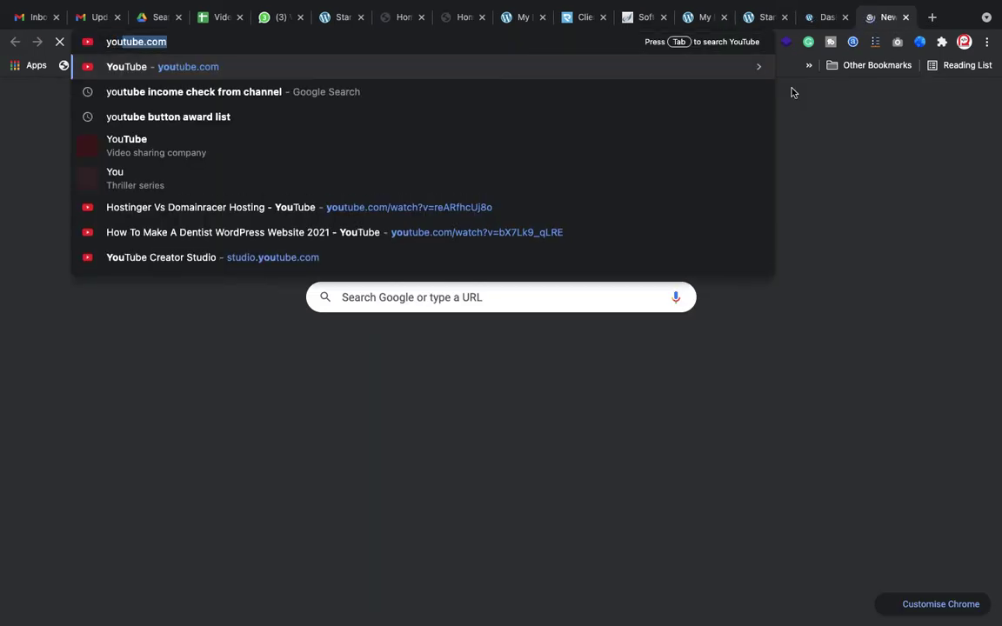
pyautogui.press('Return')
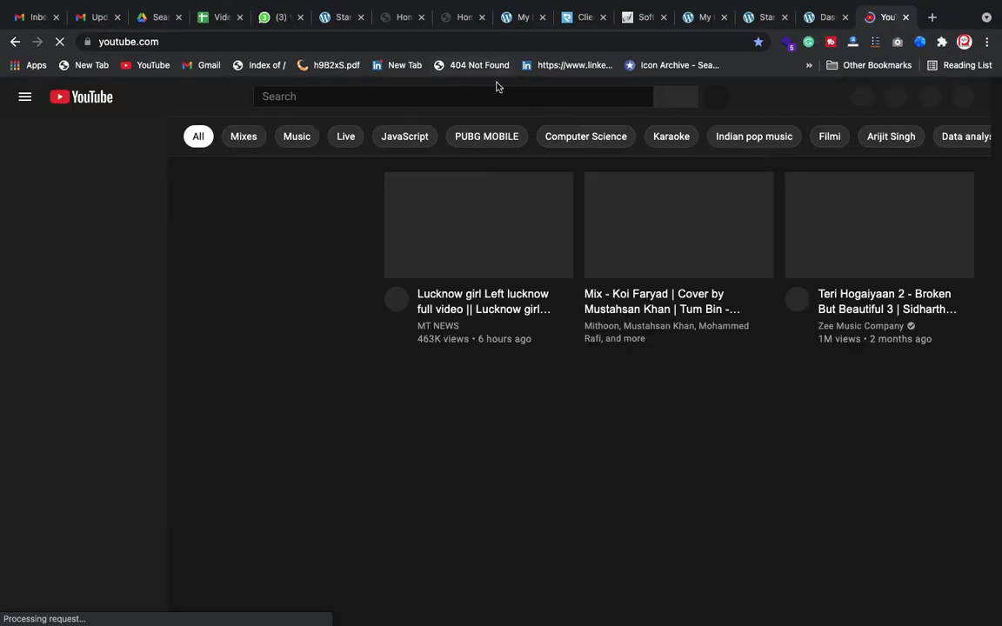
pyautogui.click(467, 100)
pyautogui.write('s')
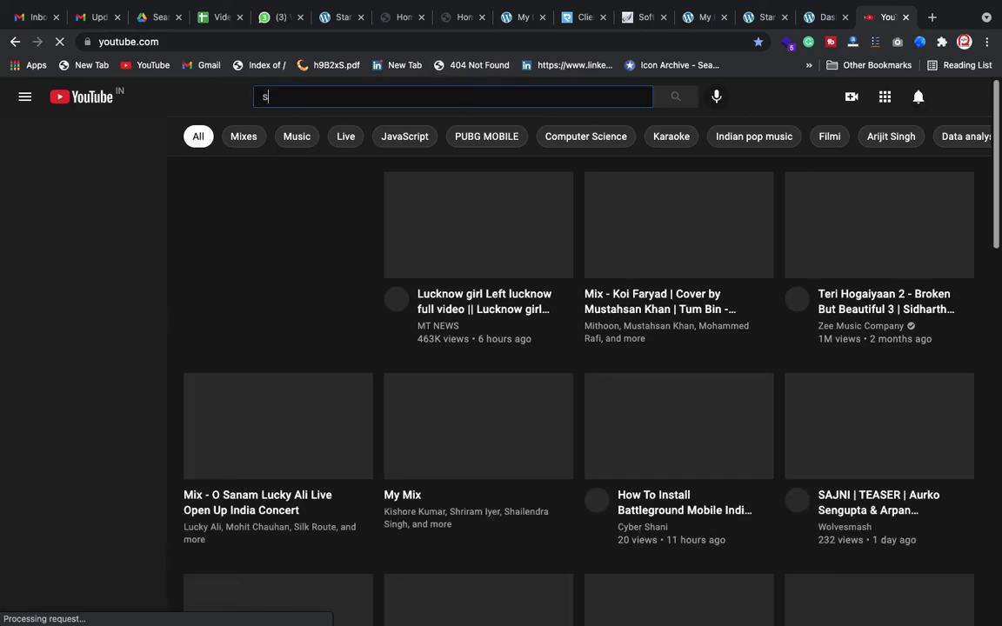
pyautogui.write('mtp wordpres')
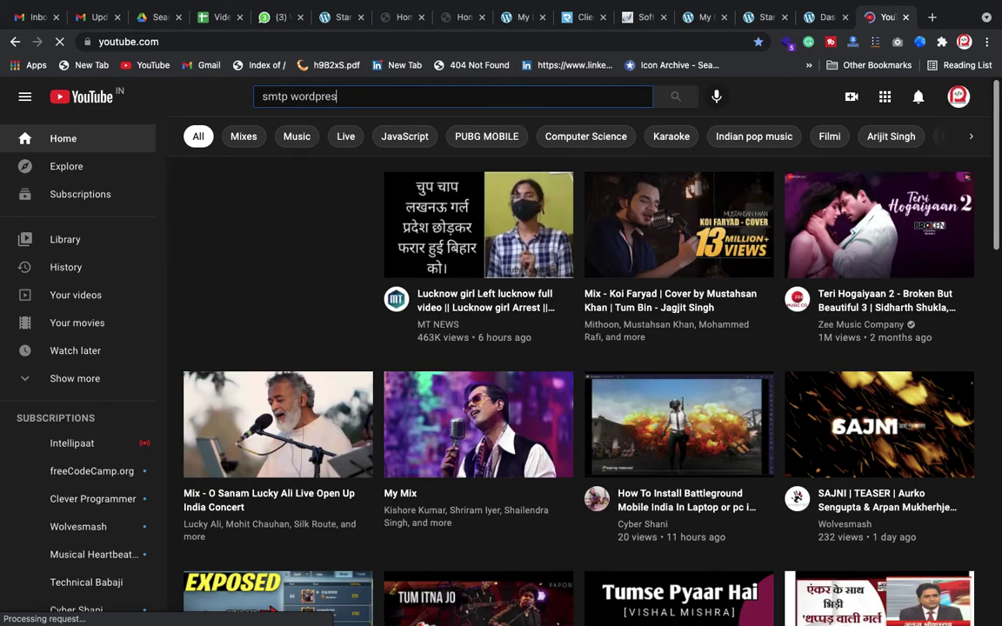
pyautogui.write('s real ')
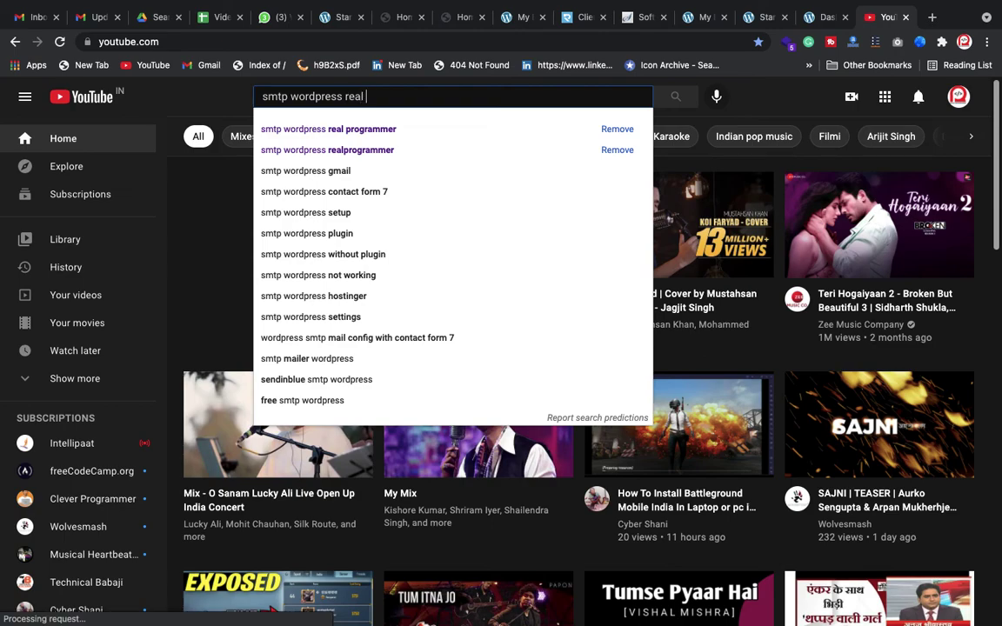
pyautogui.write('programmer')
pyautogui.press('Return')
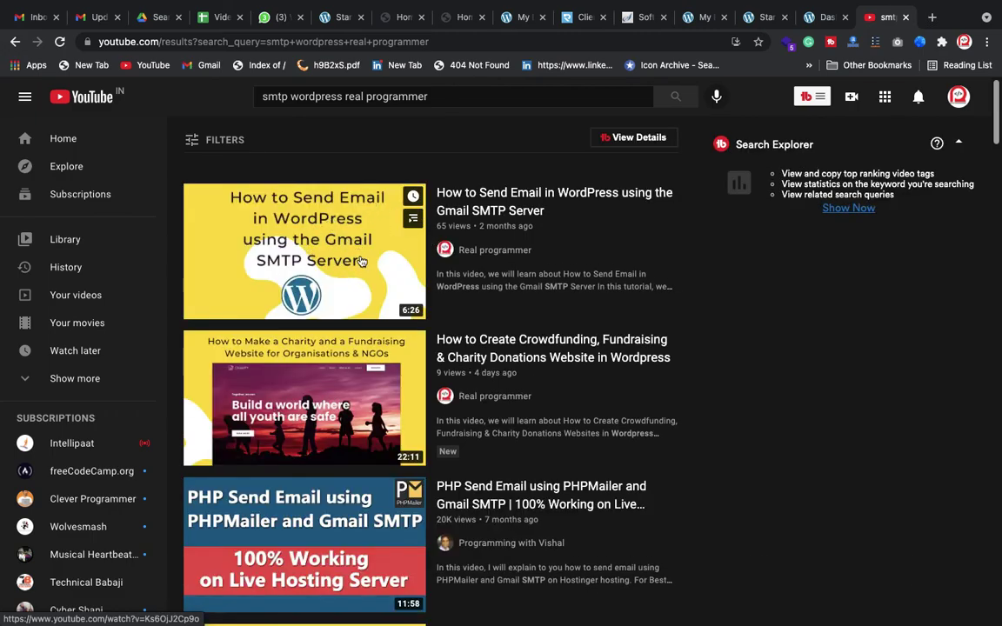
pyautogui.click(822, 18)
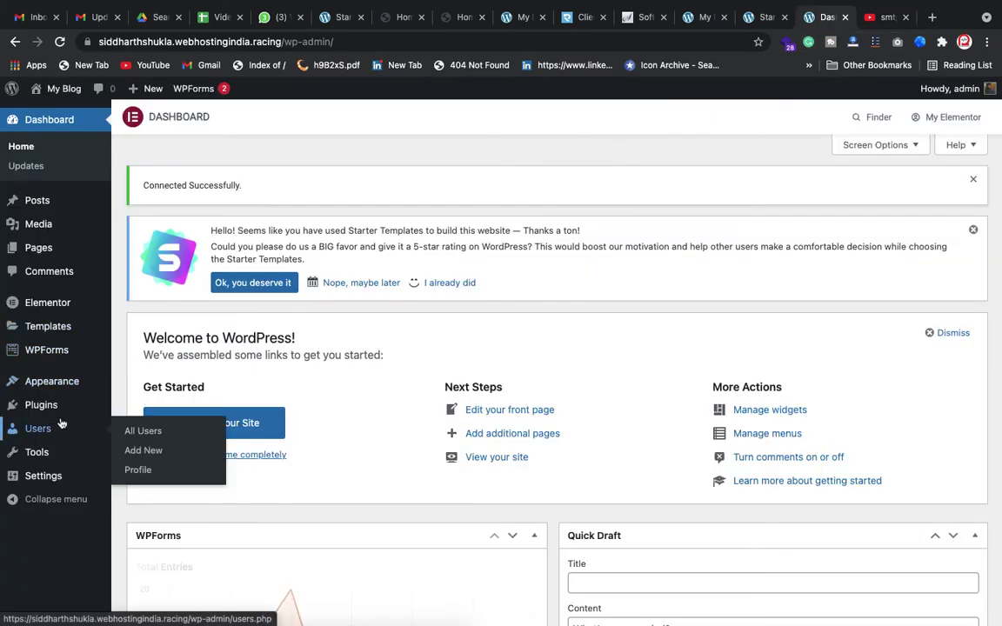
# Step: Go to the WPForms SMTP setup page via the All Forms menu
pyautogui.moveTo(47, 461)
pyautogui.moveTo(55, 352)
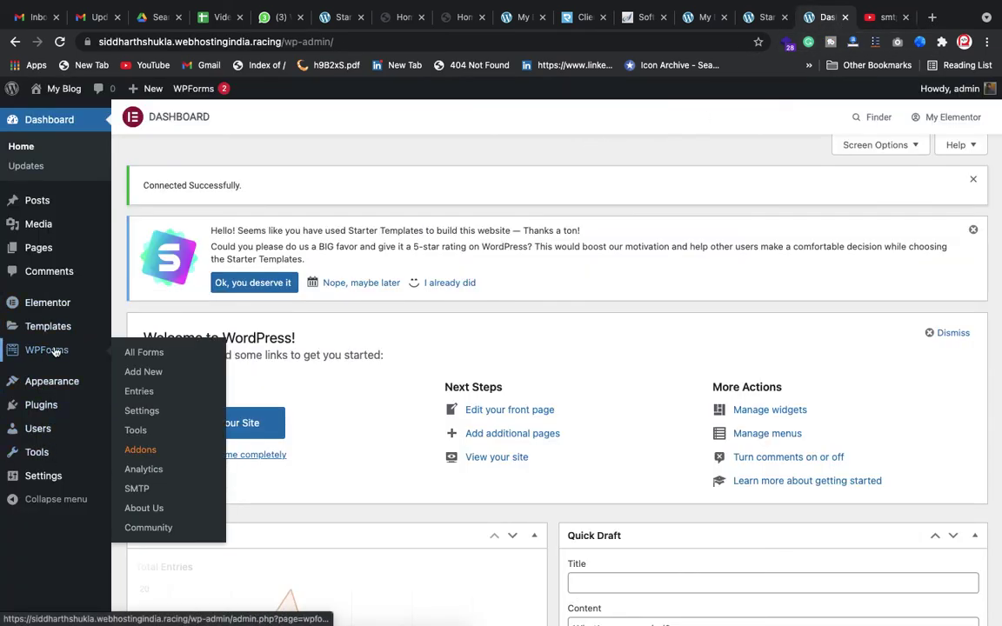
pyautogui.click(139, 353)
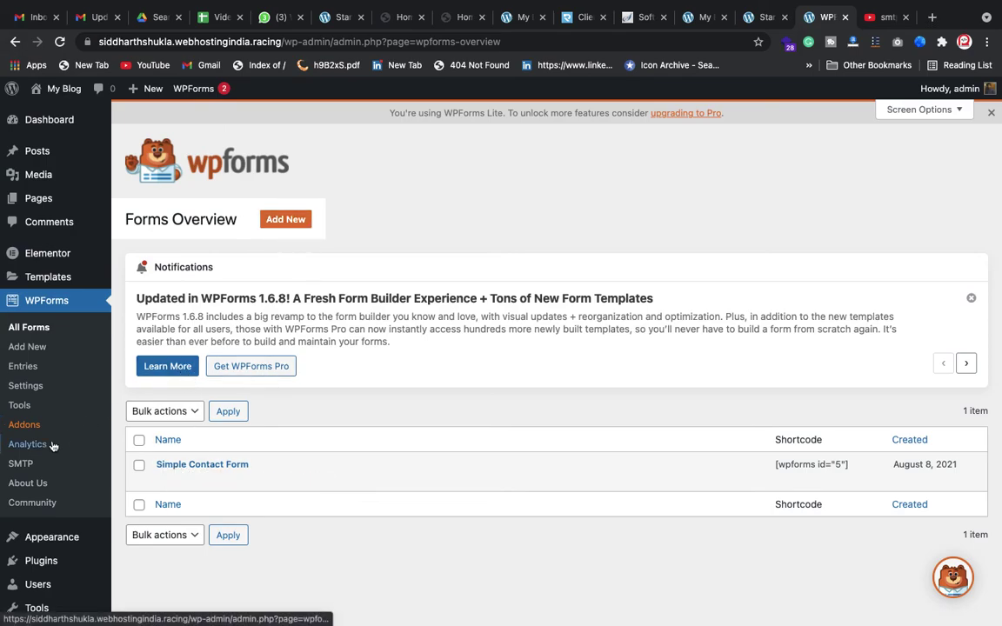
pyautogui.click(31, 469)
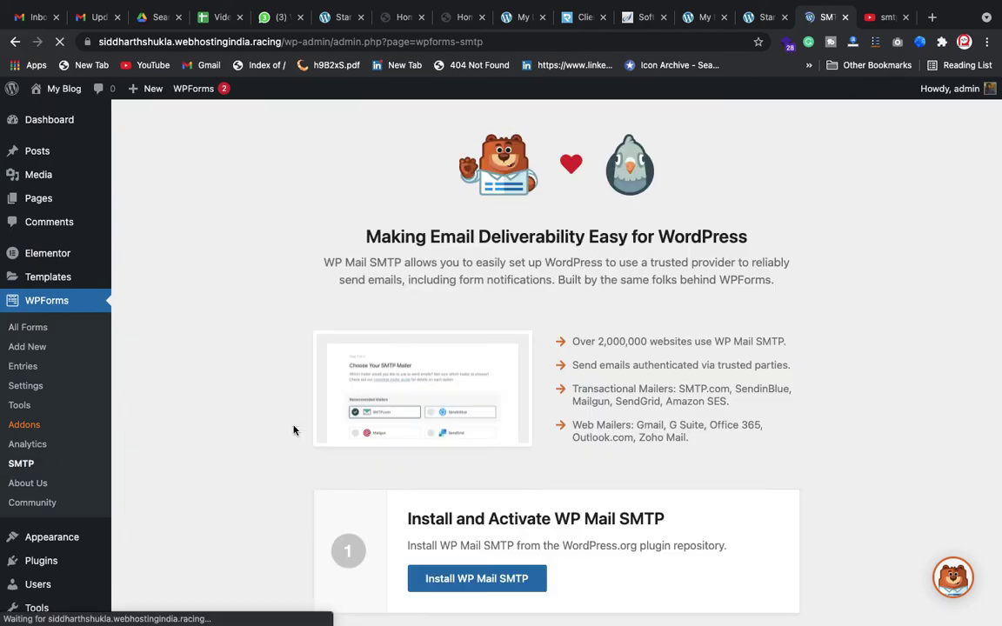
# Step: Start installing the WP Mail SMTP plugin, glancing at the YouTube results meanwhile
pyautogui.scroll(-3, 505, 502)
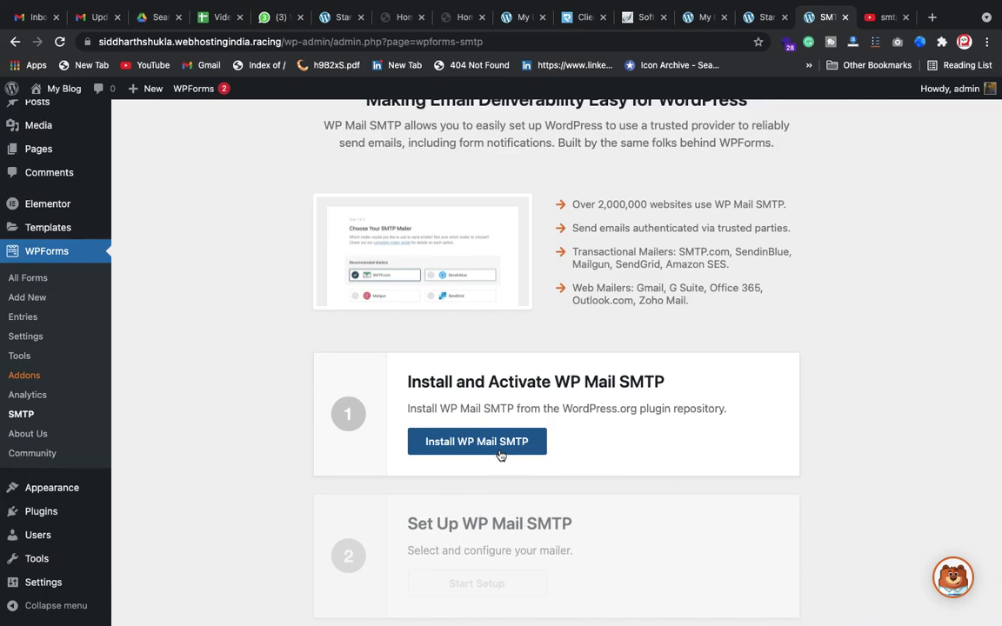
pyautogui.click(500, 452)
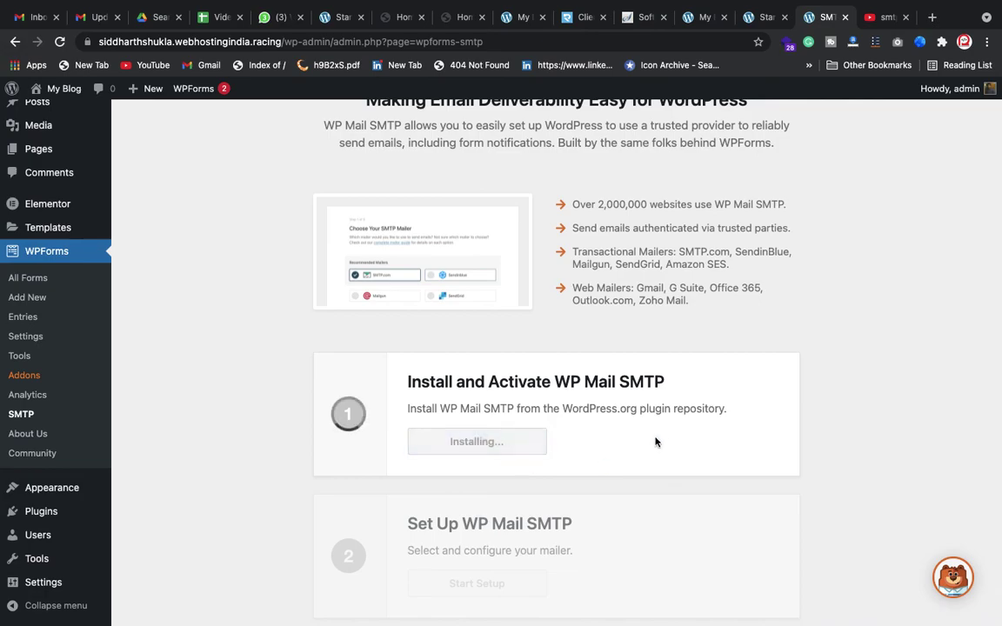
pyautogui.scroll(-2, 486, 403)
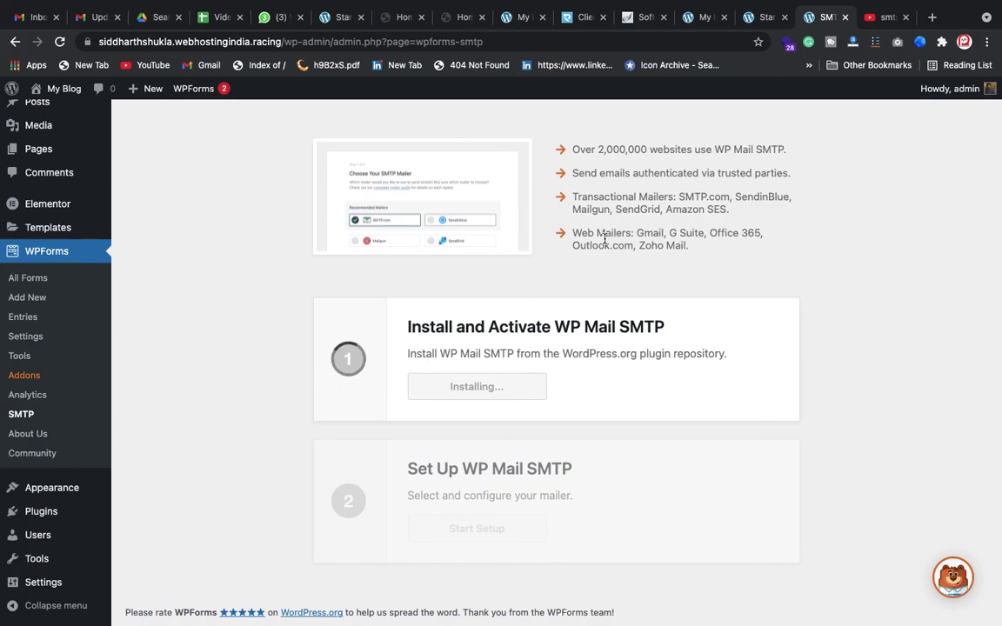
pyautogui.click(883, 17)
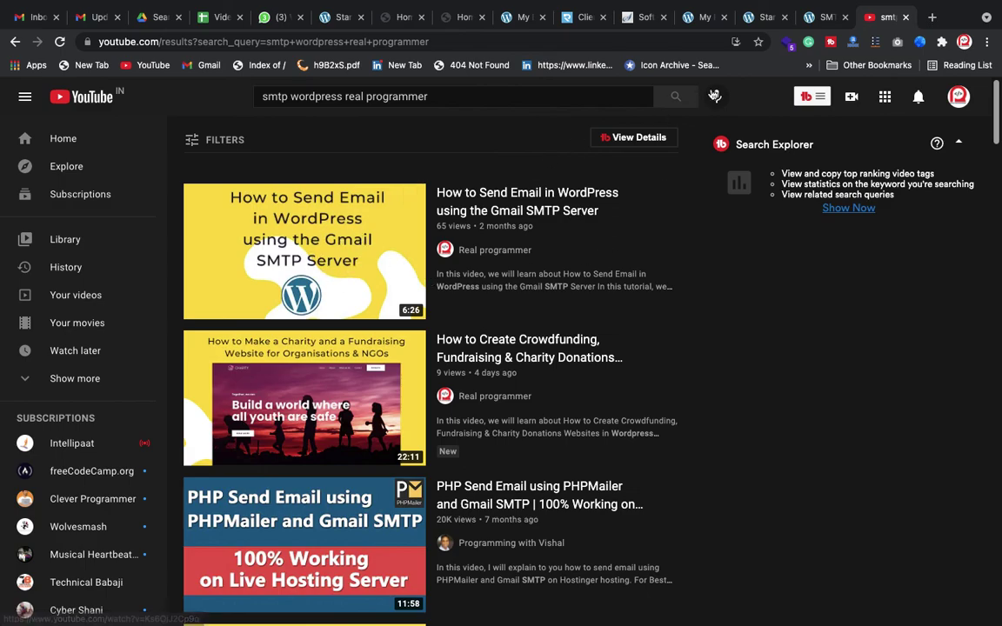
pyautogui.click(822, 17)
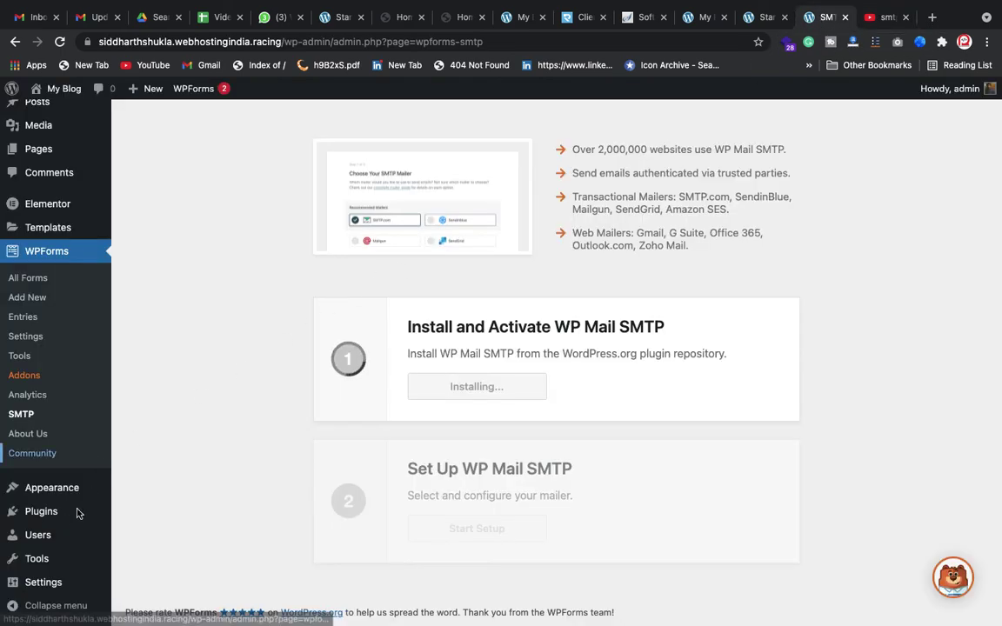
pyautogui.moveTo(41, 580)
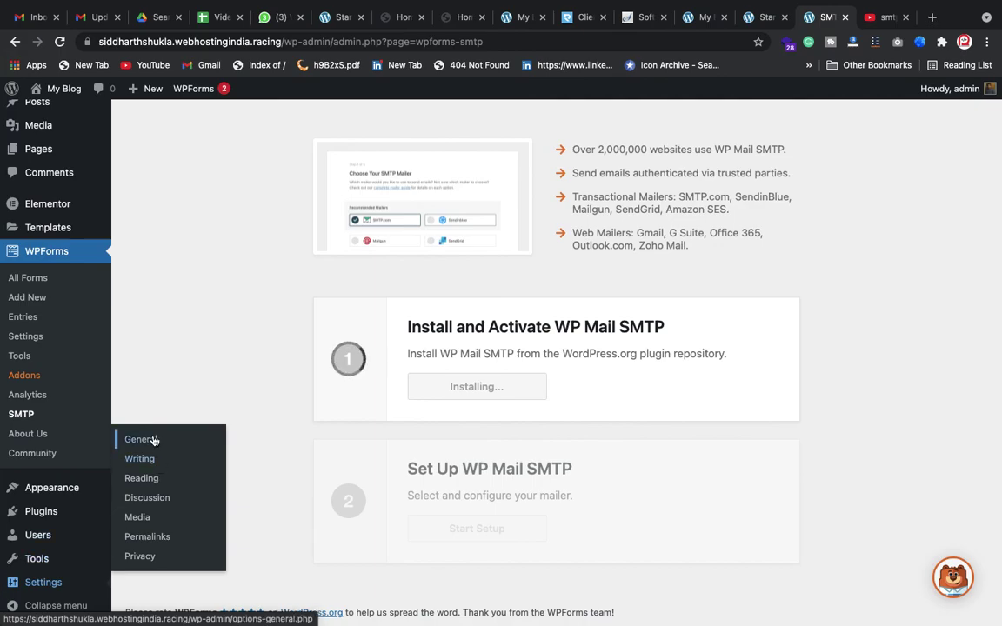